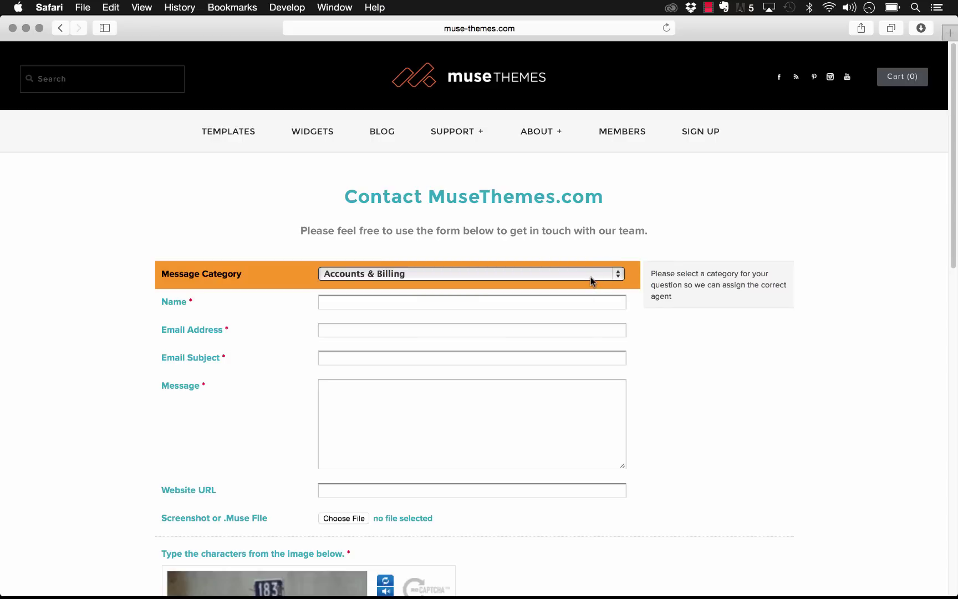
Step: On the muse-themes.com contact form, pick Templates as the Message Category
{"action": "left_click", "coordinate": [543, 303]}
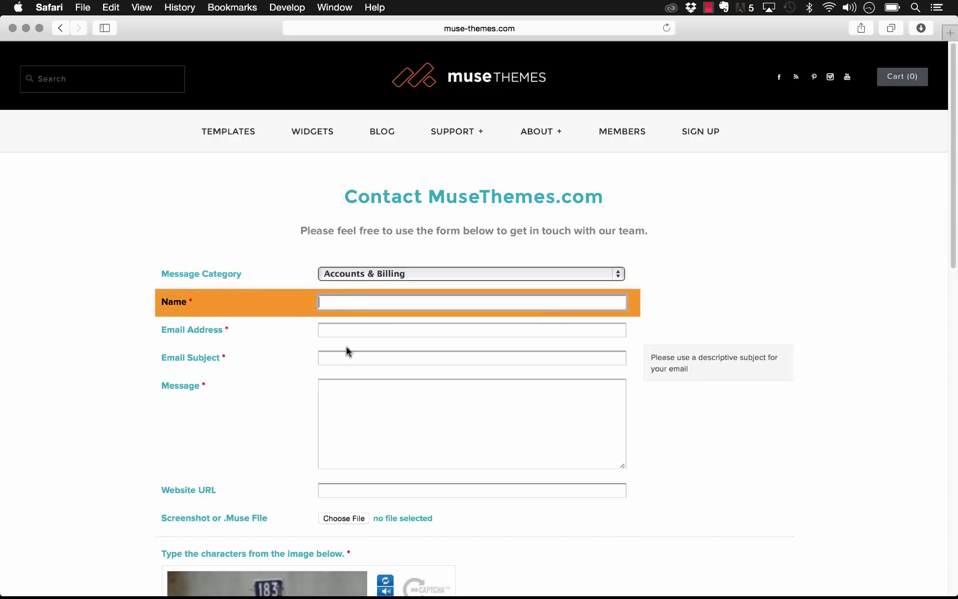
{"action": "scroll", "coordinate": [347, 349], "scroll_direction": "down", "scroll_amount": 1}
{"action": "left_click", "coordinate": [397, 274]}
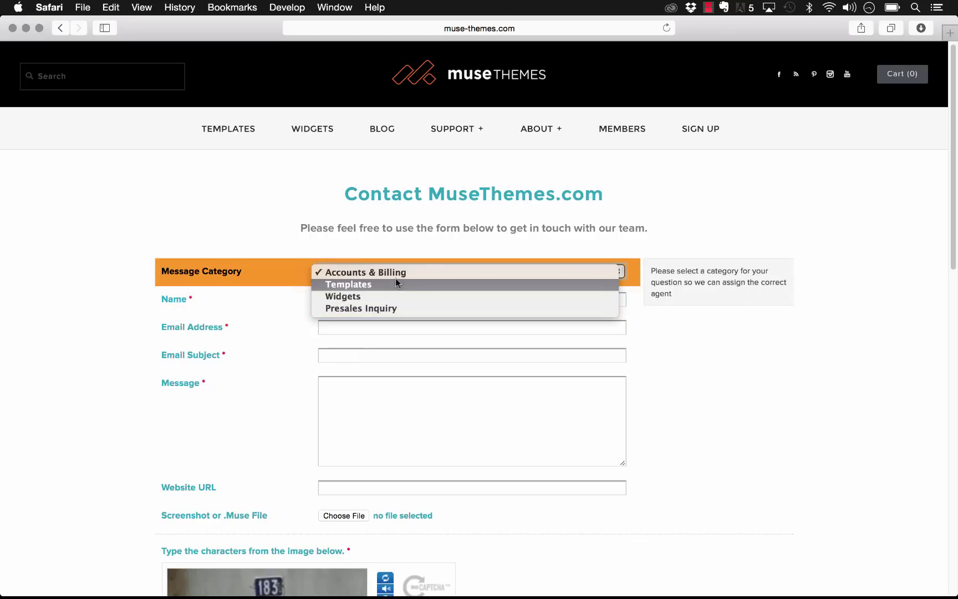
{"action": "left_click", "coordinate": [421, 285]}
{"action": "scroll", "coordinate": [434, 415], "scroll_direction": "down", "scroll_amount": 3}
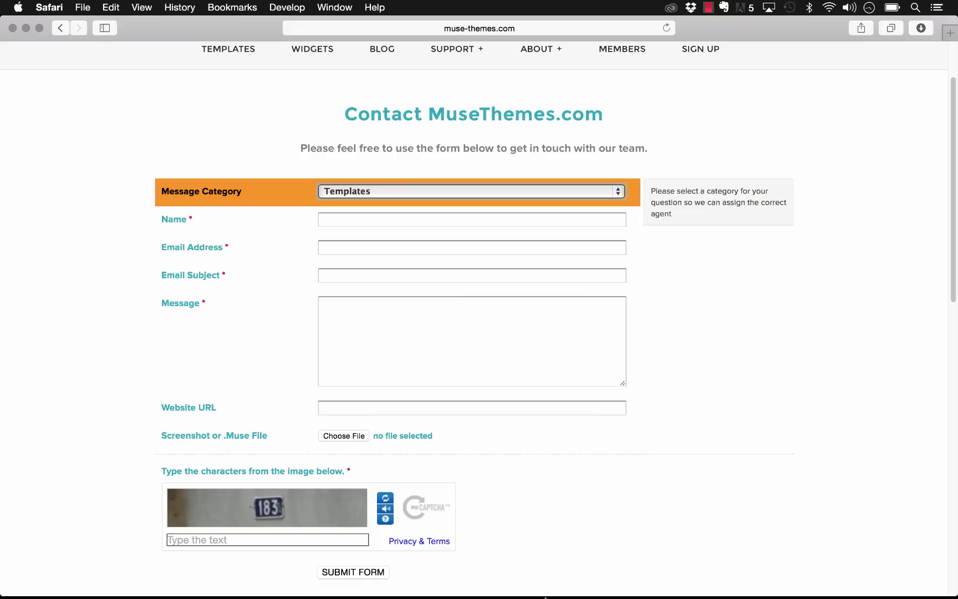
Step: In Muse, drag the 050 – Wufoo Forms widget onto the Home page and nudge it down-right
{"action": "mouse_move", "coordinate": [546, 598]}
{"action": "left_click", "coordinate": [343, 575]}
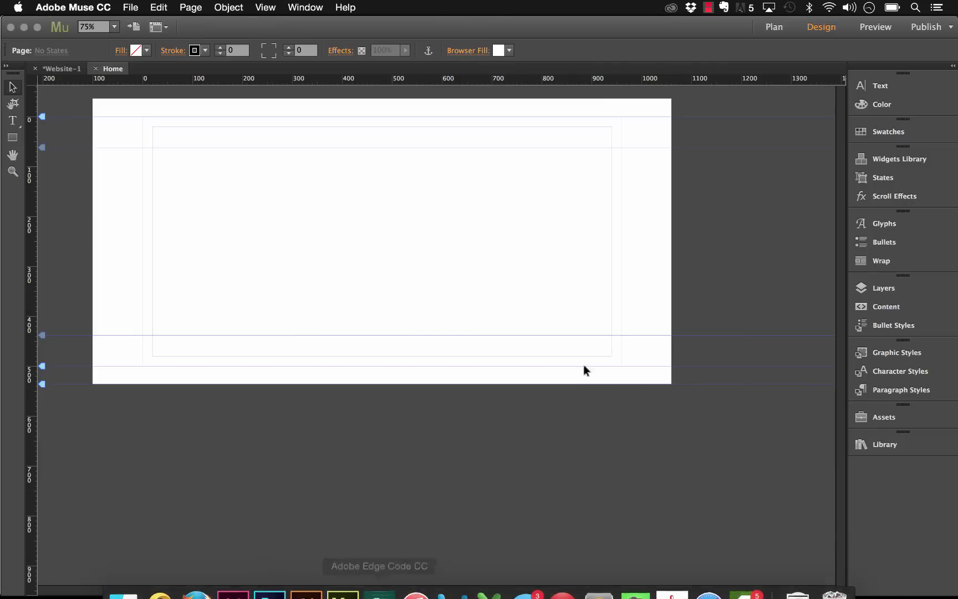
{"action": "left_click", "coordinate": [886, 445]}
{"action": "scroll", "coordinate": [771, 436], "scroll_direction": "down", "scroll_amount": 15}
{"action": "left_click", "coordinate": [759, 565]}
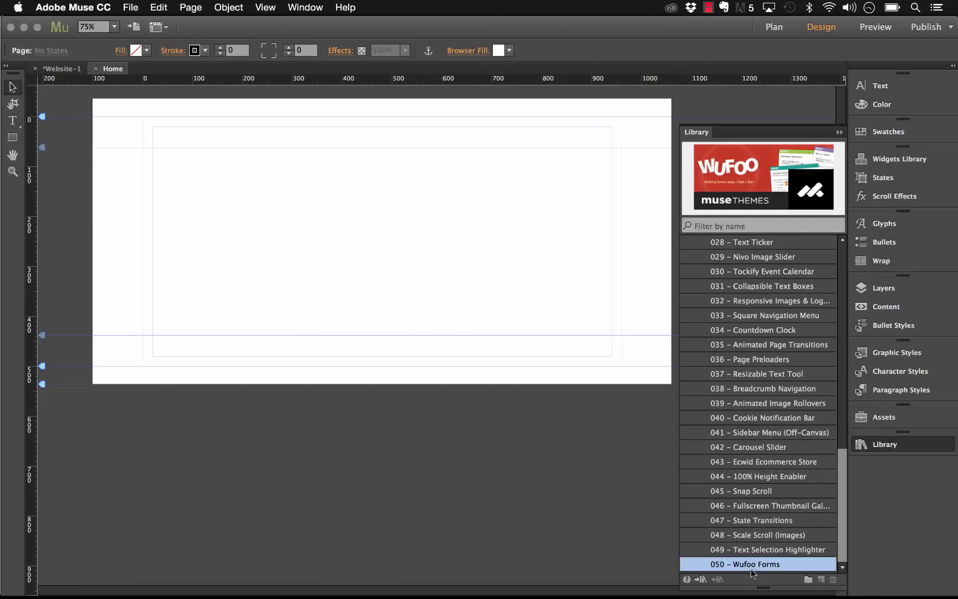
{"action": "left_click_drag", "start_coordinate": [763, 567], "coordinate": [153, 125]}
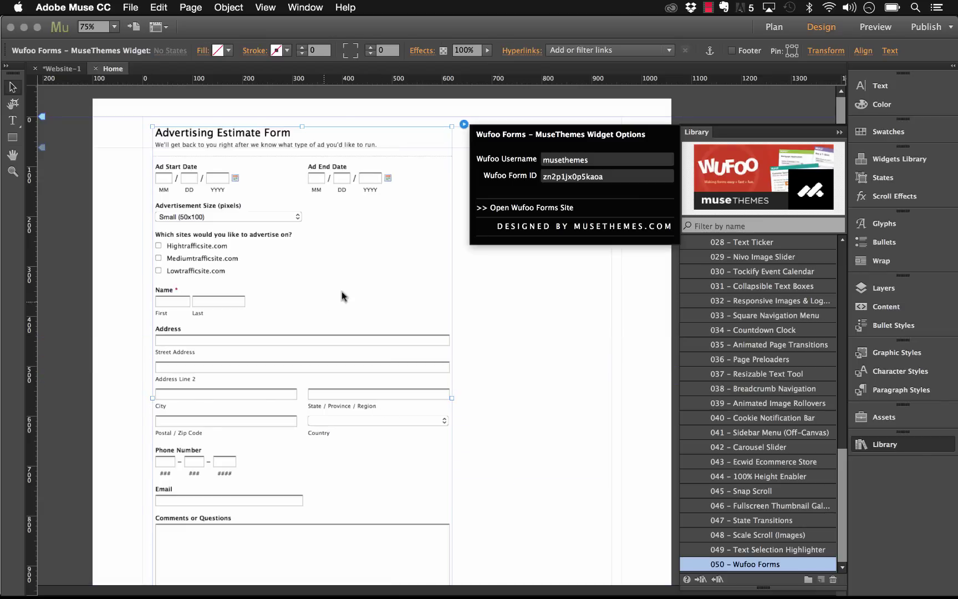
{"action": "left_click_drag", "start_coordinate": [348, 256], "coordinate": [348, 285]}
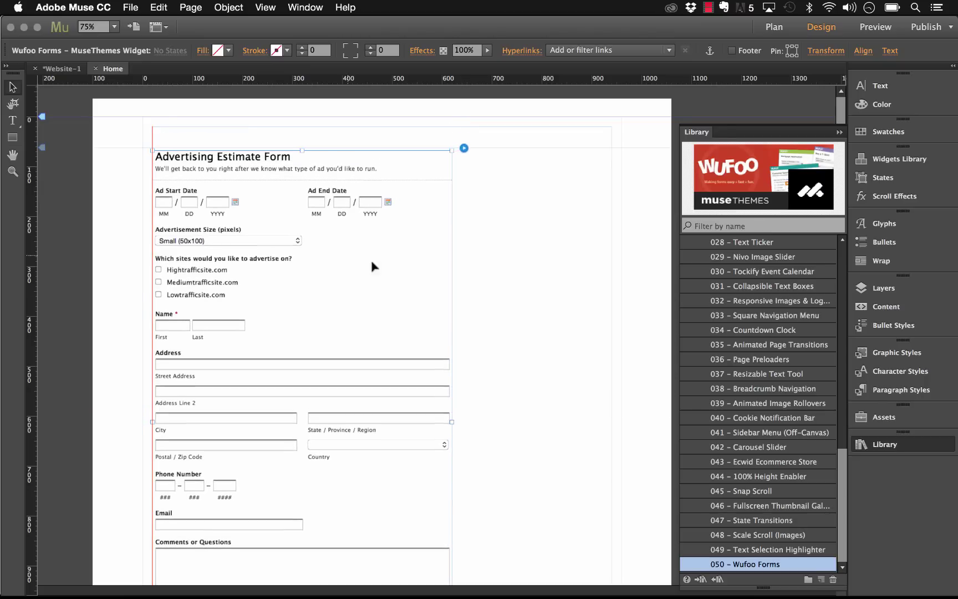
Step: Review the Wufoo widget's options showing the Advertising Estimate Form, then deselect it
{"action": "left_click", "coordinate": [466, 149]}
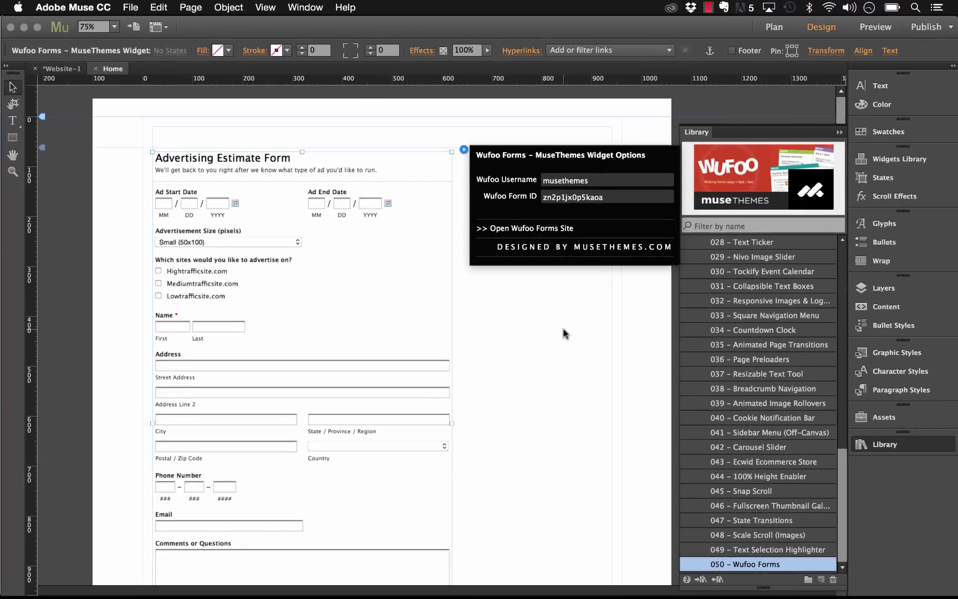
{"action": "left_click", "coordinate": [464, 420]}
{"action": "left_click", "coordinate": [130, 7]}
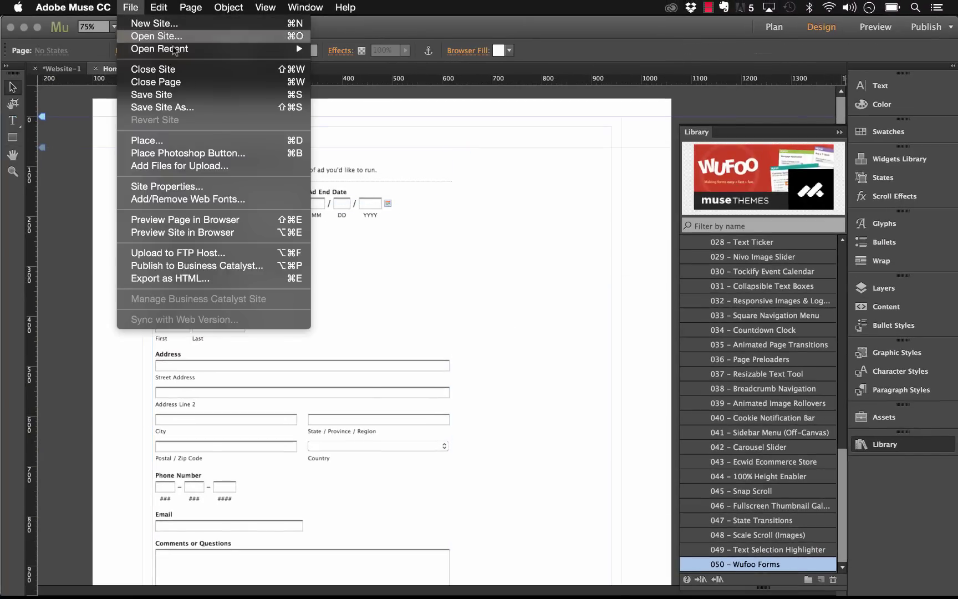
Step: Preview the page in Safari and test the form's date fields, date picker and Advertisement Size dropdown
{"action": "left_click", "coordinate": [218, 218]}
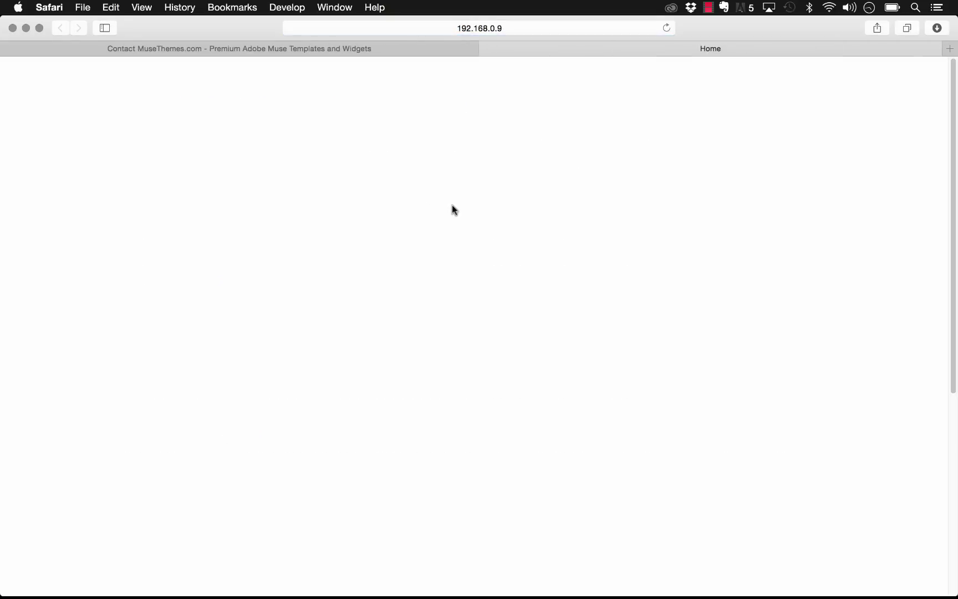
{"action": "left_click", "coordinate": [184, 197]}
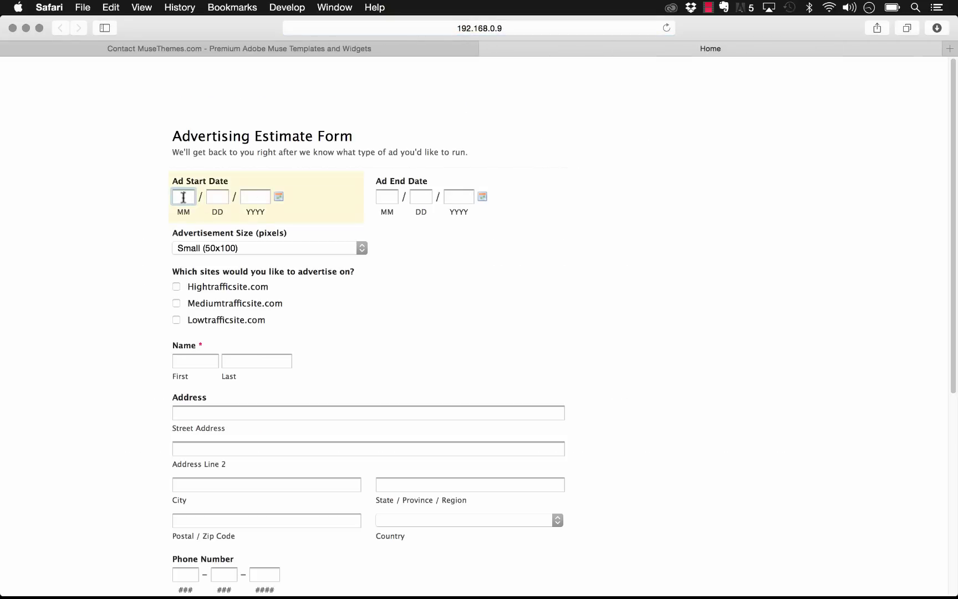
{"action": "left_click", "coordinate": [385, 193]}
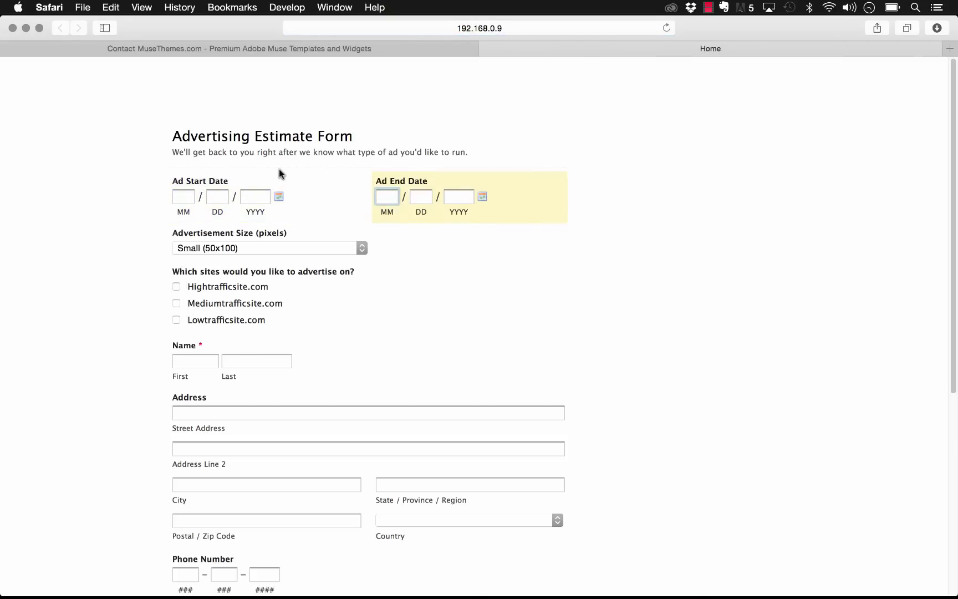
{"action": "left_click", "coordinate": [279, 196]}
{"action": "left_click", "coordinate": [307, 195]}
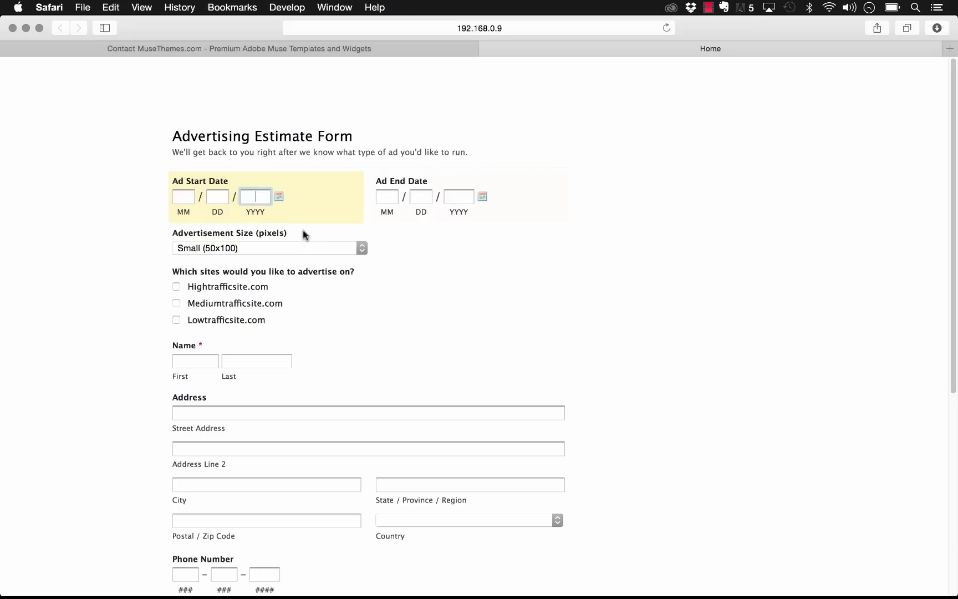
{"action": "left_click", "coordinate": [283, 248]}
{"action": "left_click", "coordinate": [271, 249]}
{"action": "scroll", "coordinate": [389, 293], "scroll_direction": "down", "scroll_amount": 6}
{"action": "left_click", "coordinate": [248, 304]}
{"action": "scroll", "coordinate": [462, 250], "scroll_direction": "up", "scroll_amount": 6}
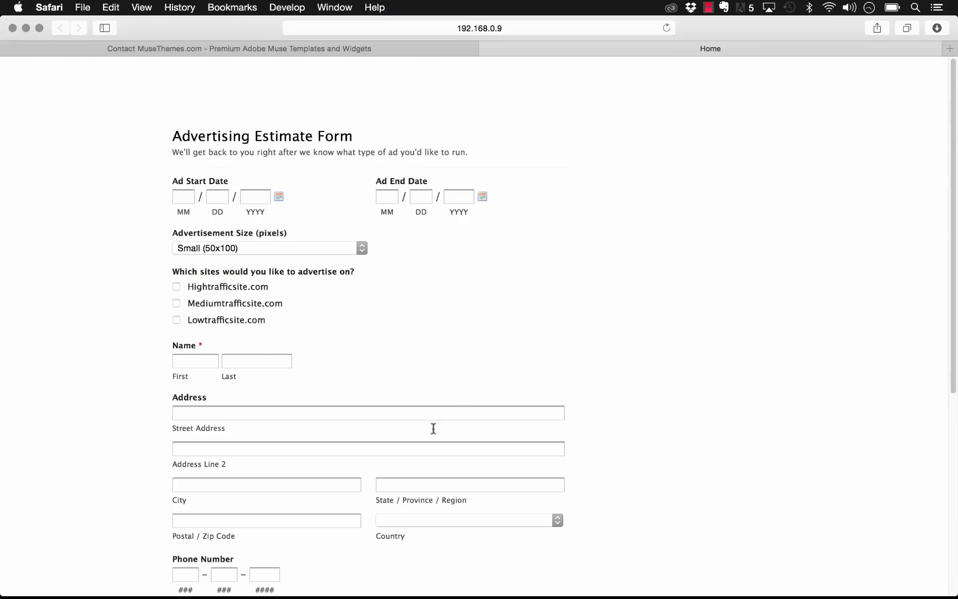
{"action": "scroll", "coordinate": [437, 398], "scroll_direction": "down", "scroll_amount": 3}
{"action": "scroll", "coordinate": [368, 414], "scroll_direction": "up", "scroll_amount": 3}
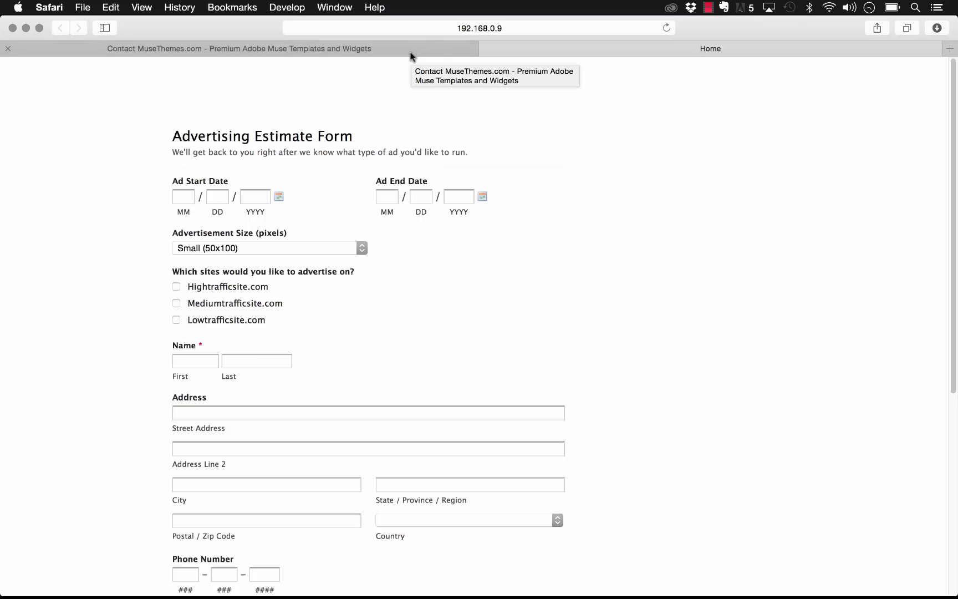
Step: Load wufoo.com in a new browser tab
{"action": "left_click", "coordinate": [951, 53]}
{"action": "type", "text": "wufoo.com"}
{"action": "key", "text": "Return"}
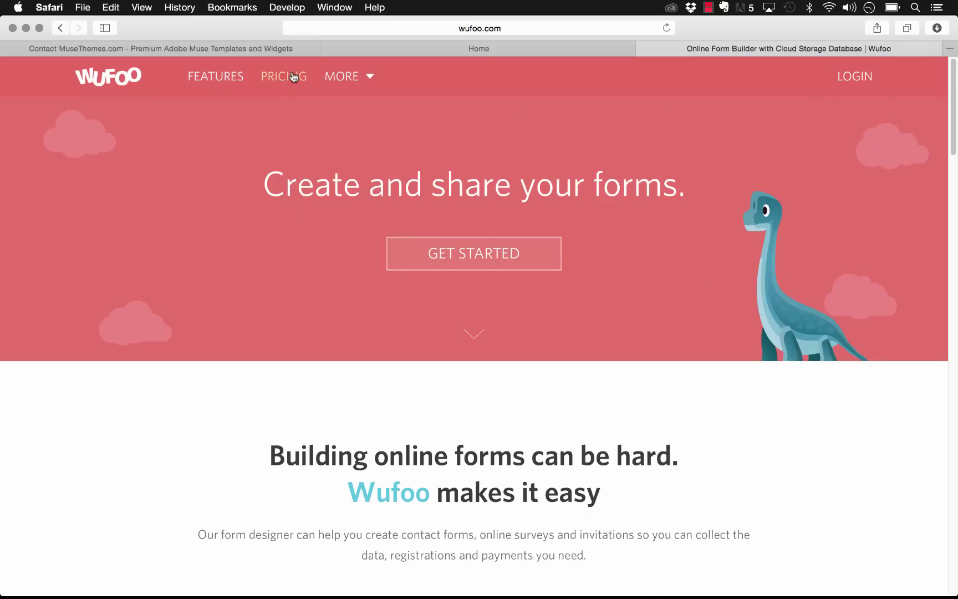
Step: On Wufoo's Sign Up page, enter an e-mail address, the password twice and an account URL nickname
{"action": "left_click", "coordinate": [857, 76]}
{"action": "left_click", "coordinate": [421, 170]}
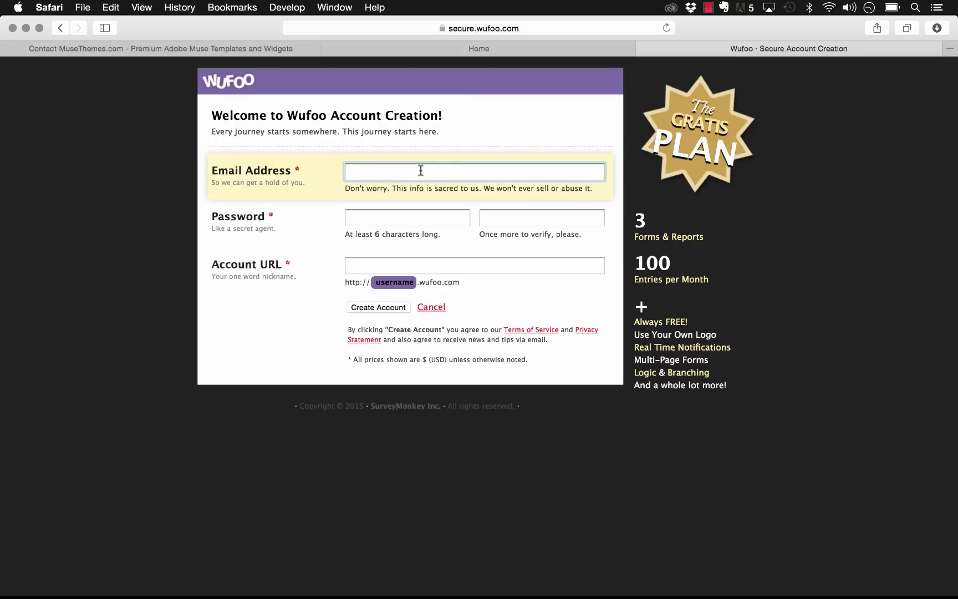
{"action": "key", "text": "Tab"}
{"action": "type", "text": "**********"}
{"action": "key", "text": "Tab"}
{"action": "type", "text": "**********"}
{"action": "key", "text": "Tab"}
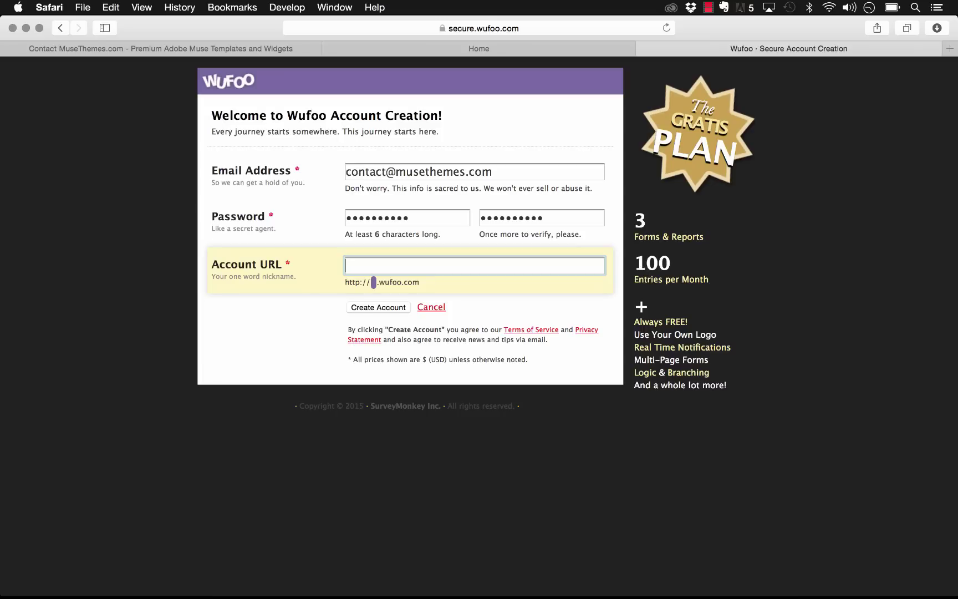
{"action": "type", "text": "musetest"}
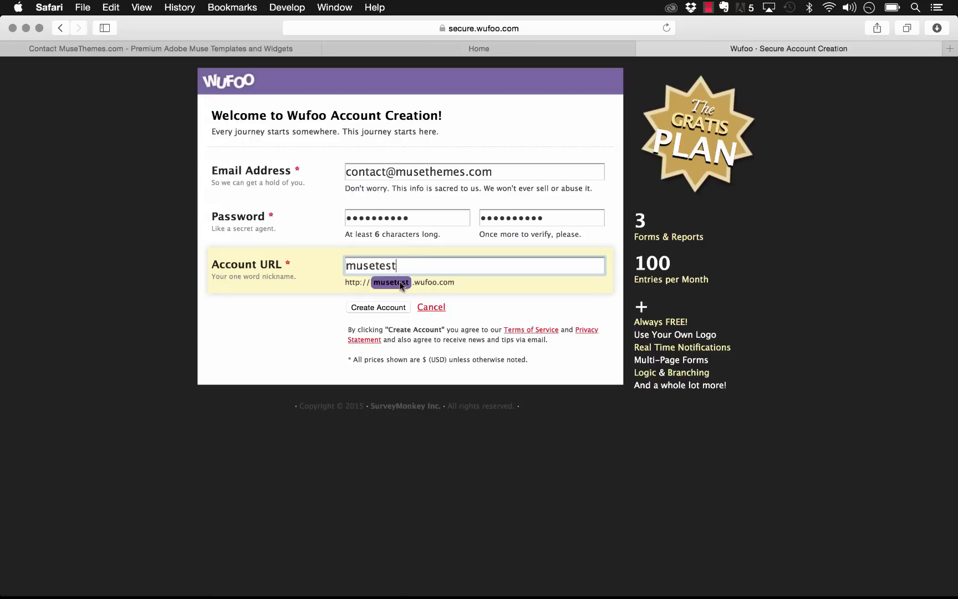
Step: In Muse, replace the Wufoo widget's username with the new account nickname
{"action": "left_click", "coordinate": [343, 575]}
{"action": "left_click", "coordinate": [395, 188]}
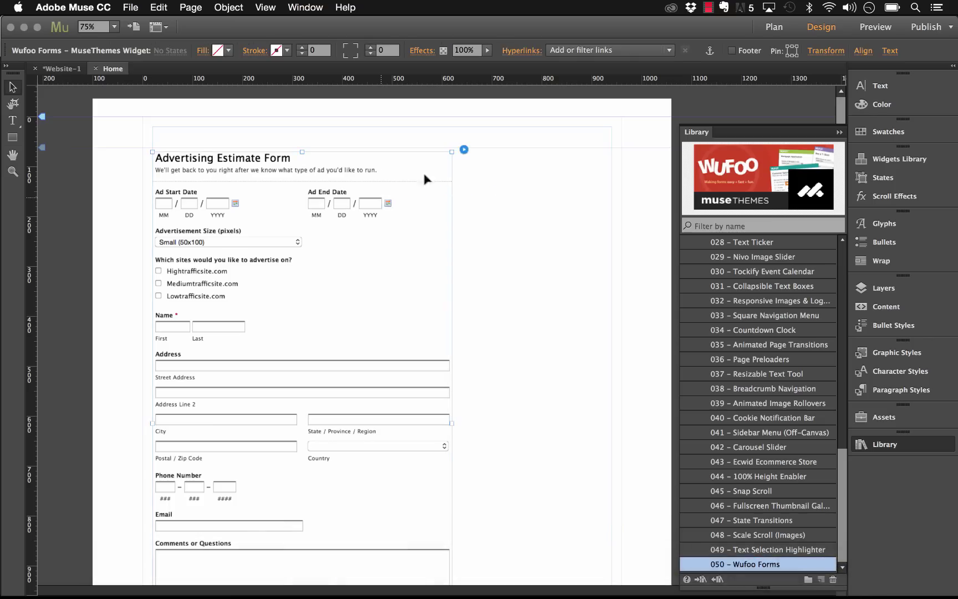
{"action": "left_click", "coordinate": [470, 150]}
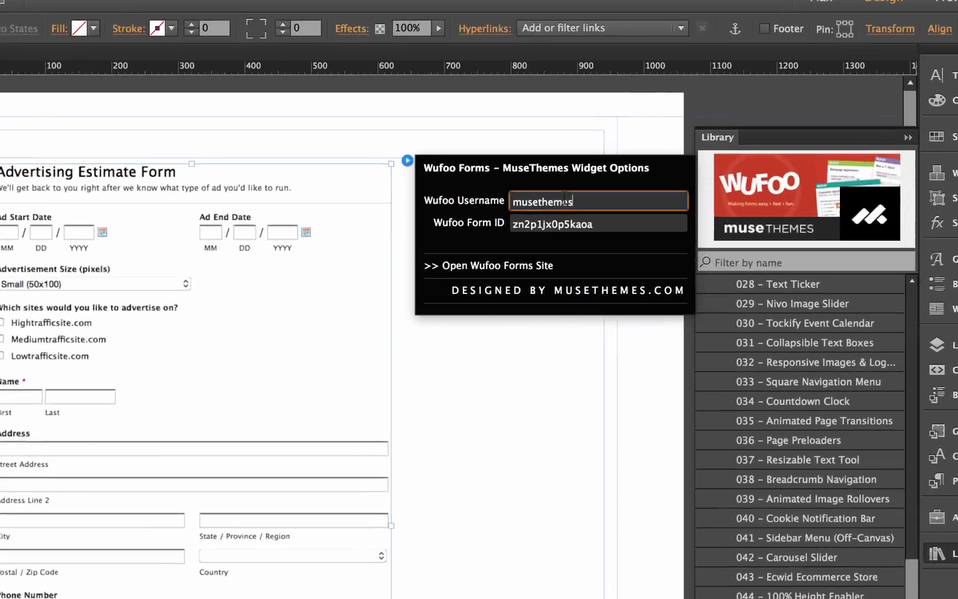
{"action": "double_click", "coordinate": [565, 200]}
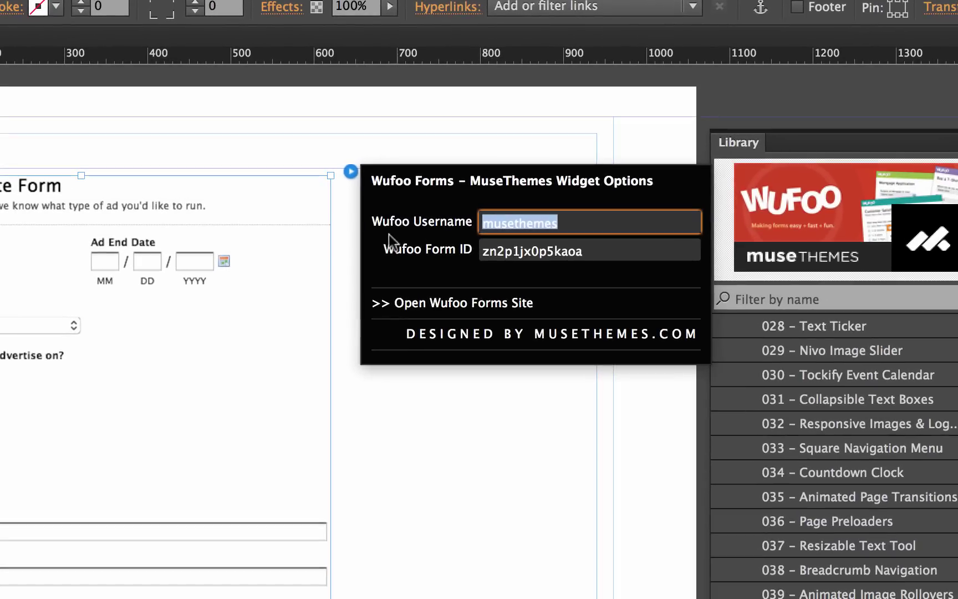
{"action": "type", "text": "musetest"}
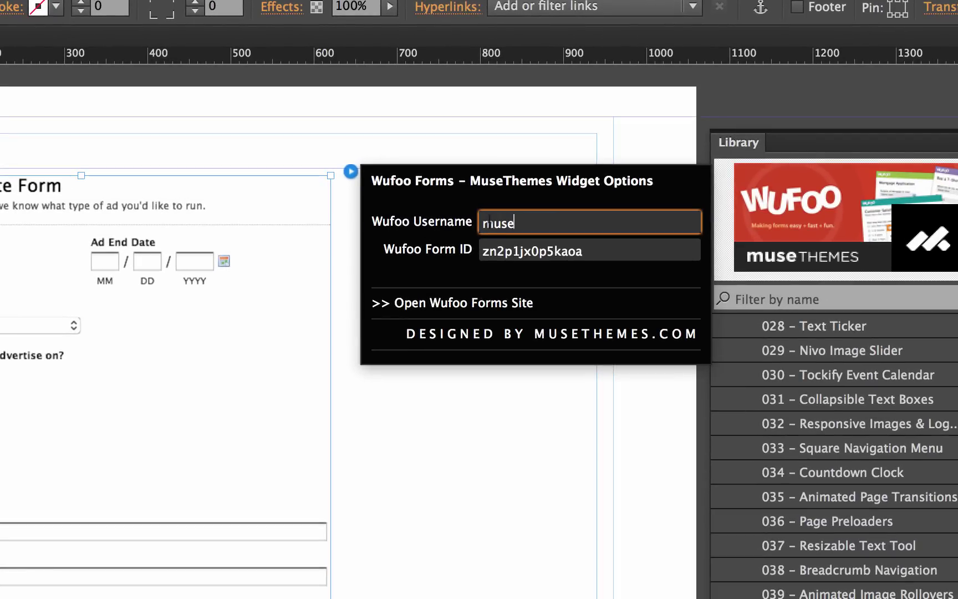
{"action": "key", "text": "Return"}
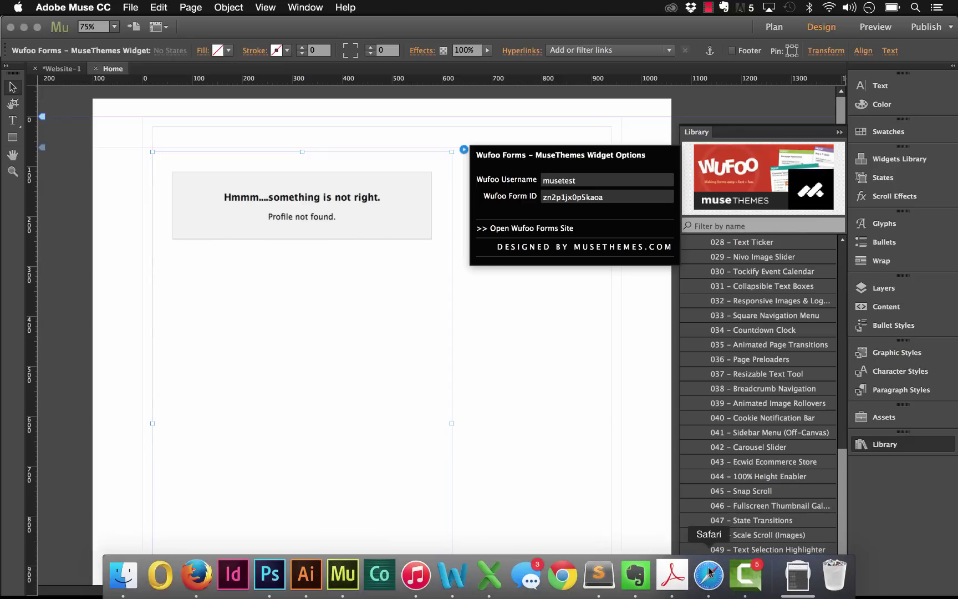
{"action": "left_click", "coordinate": [709, 575]}
Step: Create the Wufoo account and start a New Form! from the Form Manager
{"action": "left_click", "coordinate": [387, 310]}
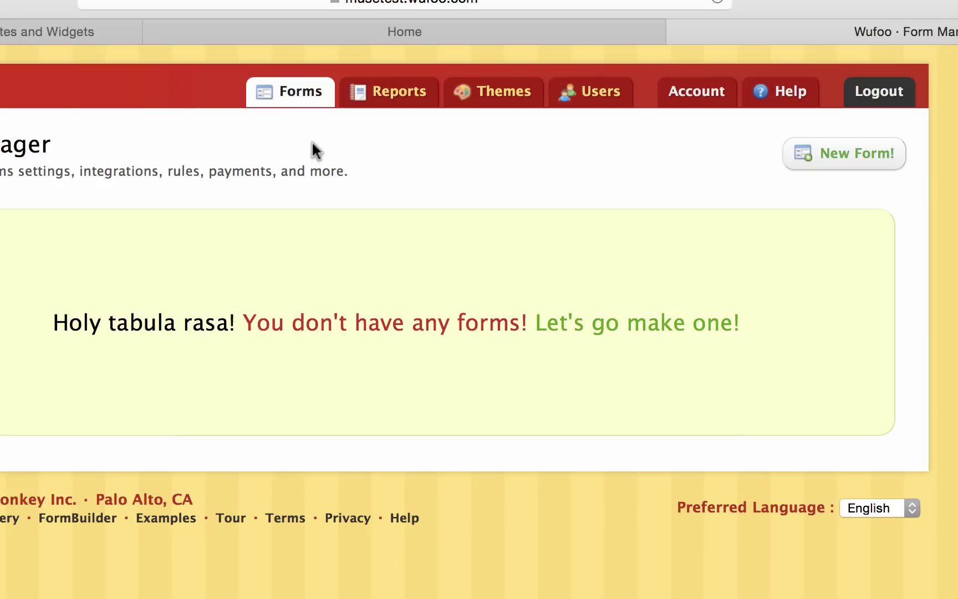
{"action": "left_click", "coordinate": [832, 160]}
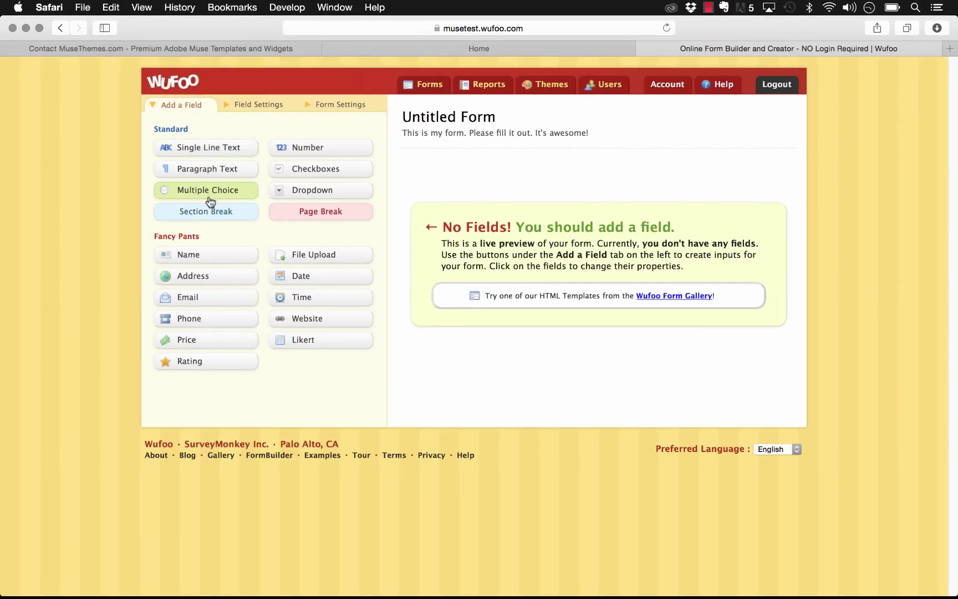
Step: Add a Single Line Text field labelled 'Name:', keeping it single line text
{"action": "left_click", "coordinate": [230, 149]}
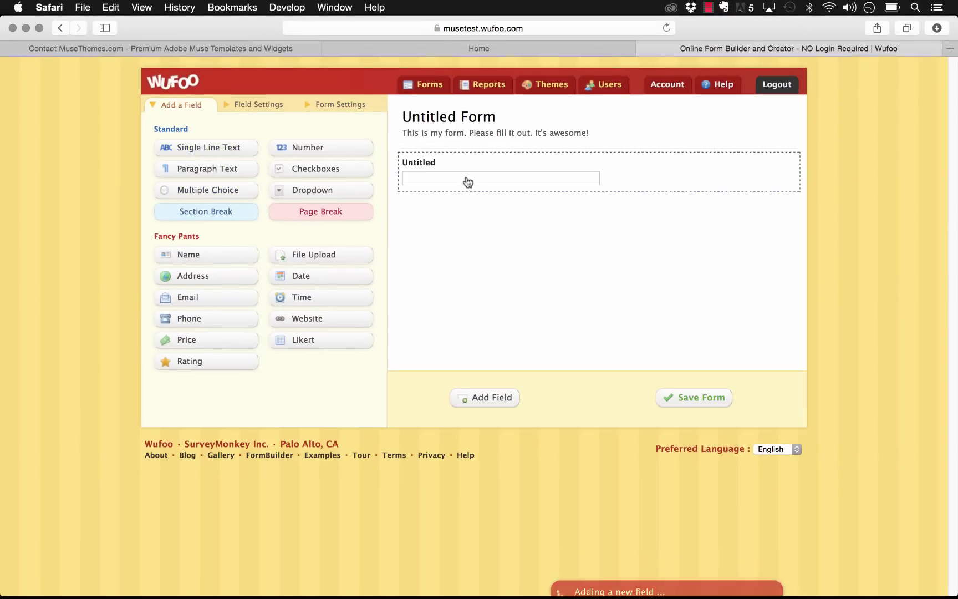
{"action": "left_click", "coordinate": [427, 178]}
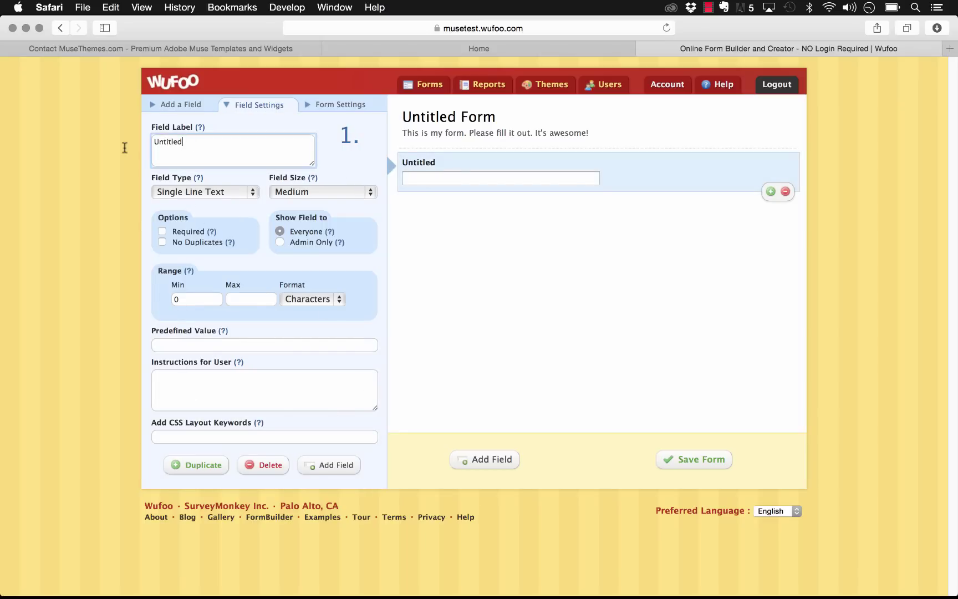
{"action": "double_click", "coordinate": [206, 137]}
{"action": "type", "text": "Name:"}
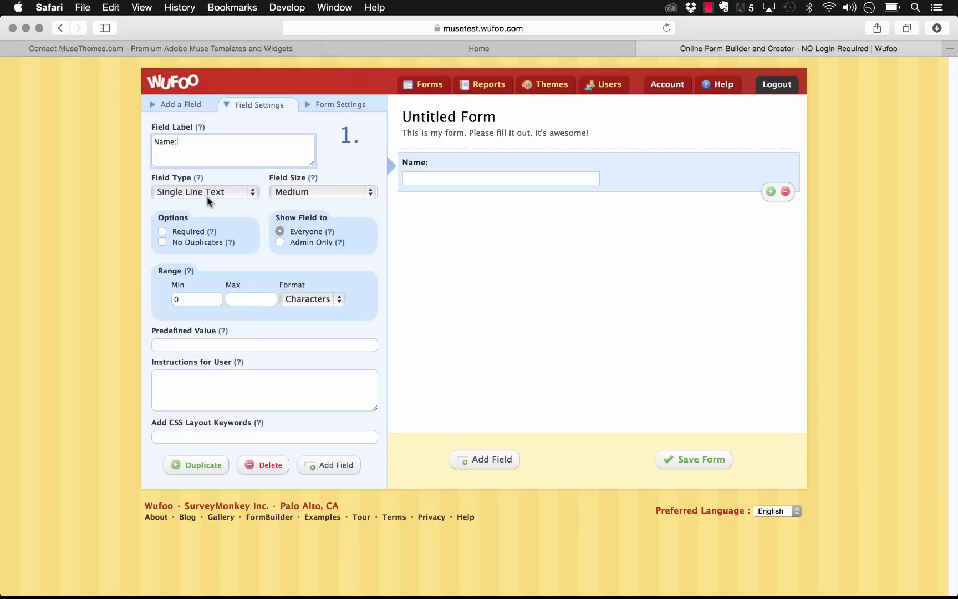
{"action": "left_click", "coordinate": [209, 191]}
{"action": "left_click", "coordinate": [209, 205]}
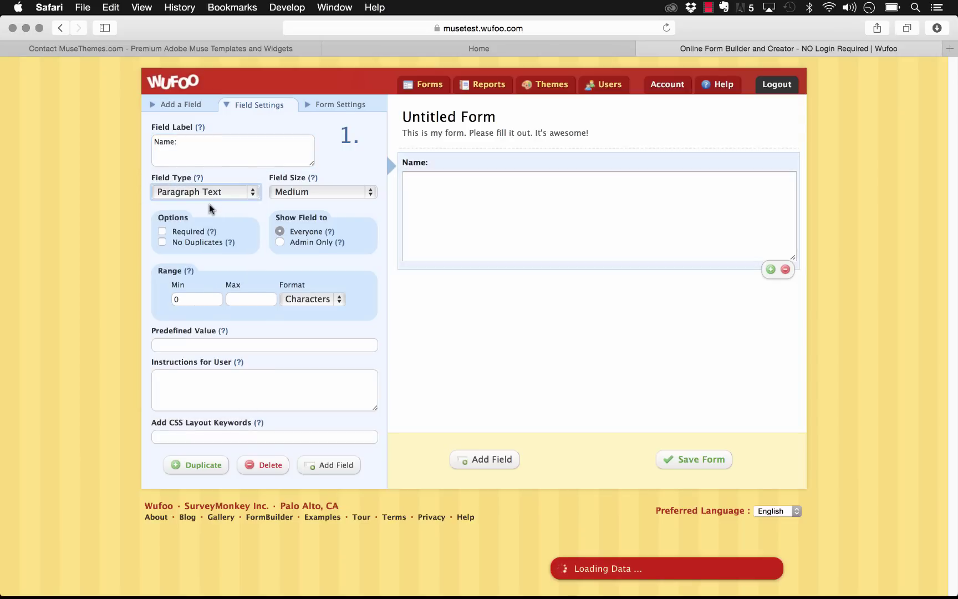
{"action": "left_click", "coordinate": [225, 188]}
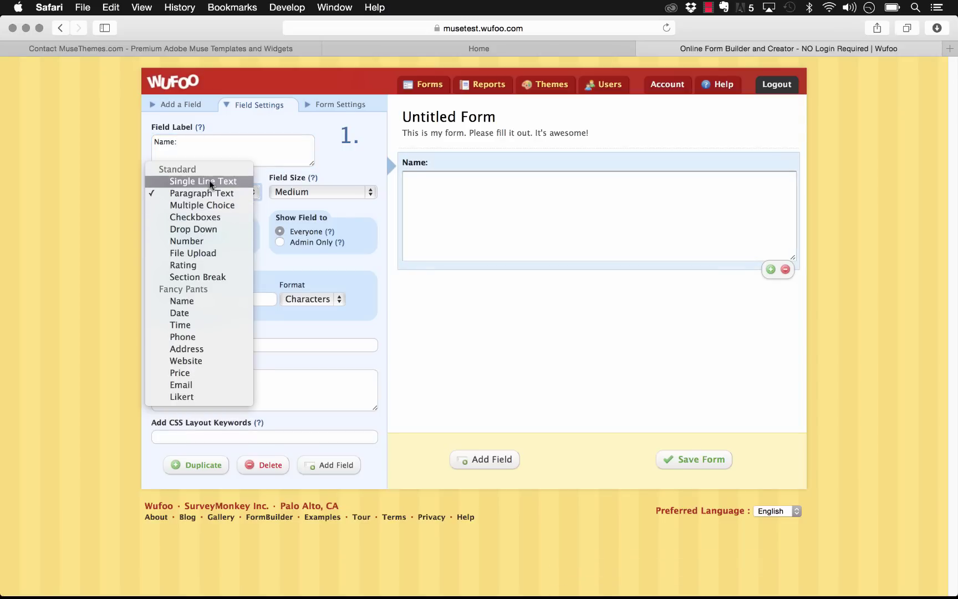
{"action": "left_click", "coordinate": [209, 181]}
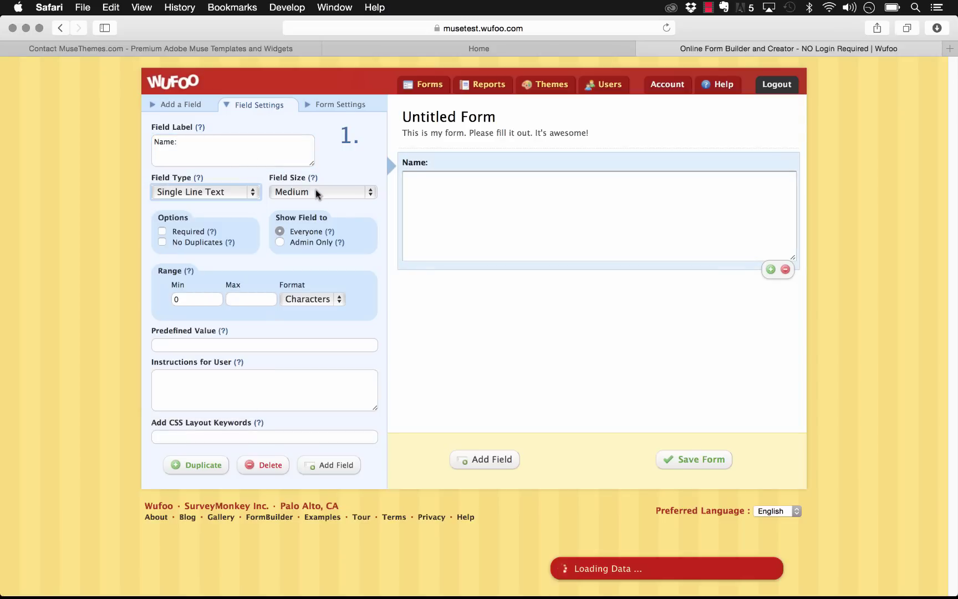
Step: Give the optional Name field the instructions 'Please enter your full name'
{"action": "left_click", "coordinate": [162, 232]}
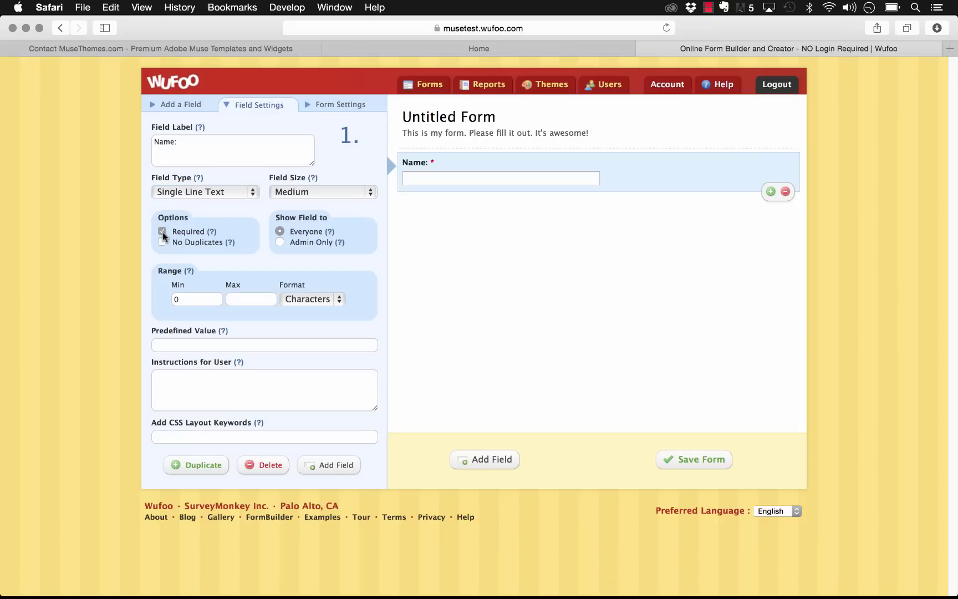
{"action": "left_click", "coordinate": [162, 232]}
{"action": "left_click", "coordinate": [203, 395]}
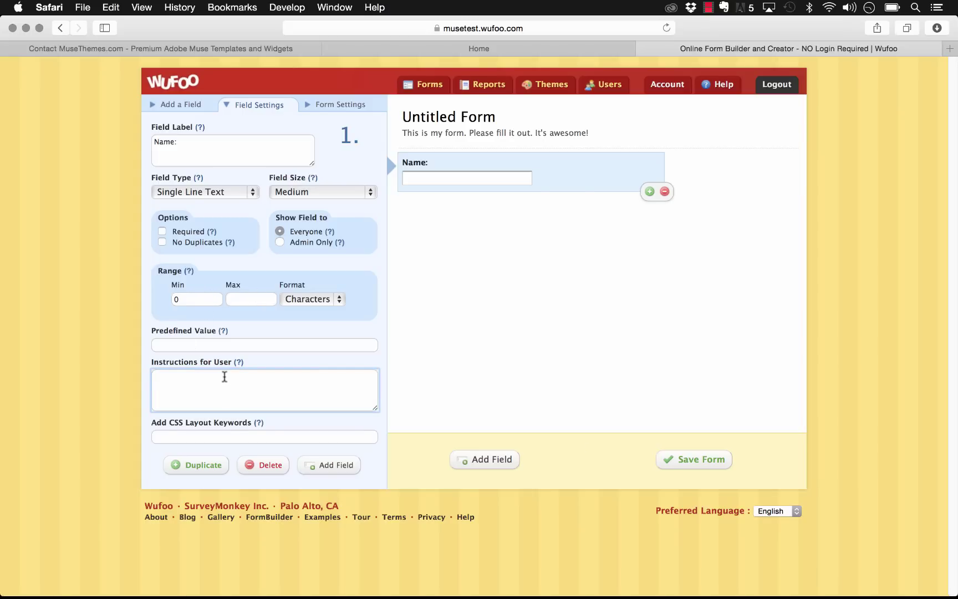
{"action": "type", "text": "Please enter your full name"}
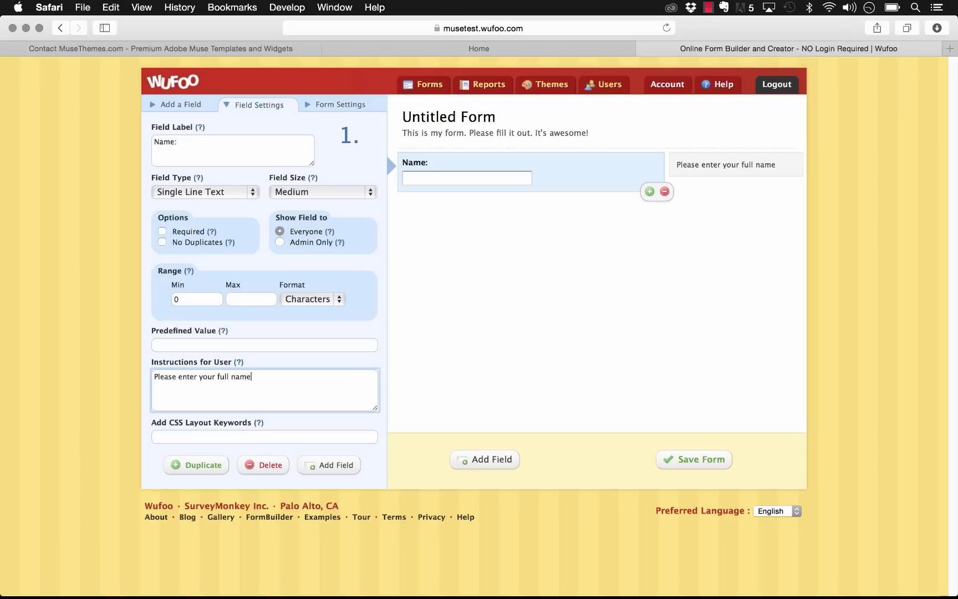
{"action": "left_click", "coordinate": [509, 349]}
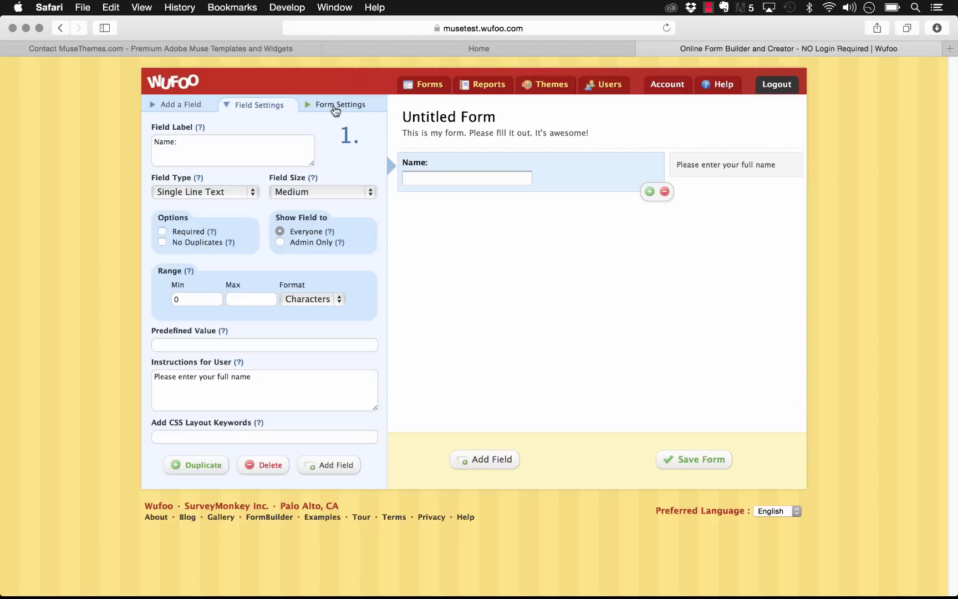
Step: Add Dropdown, Phone, Email and Website fields, skipping File Upload after its upgrade notice
{"action": "left_click", "coordinate": [189, 107]}
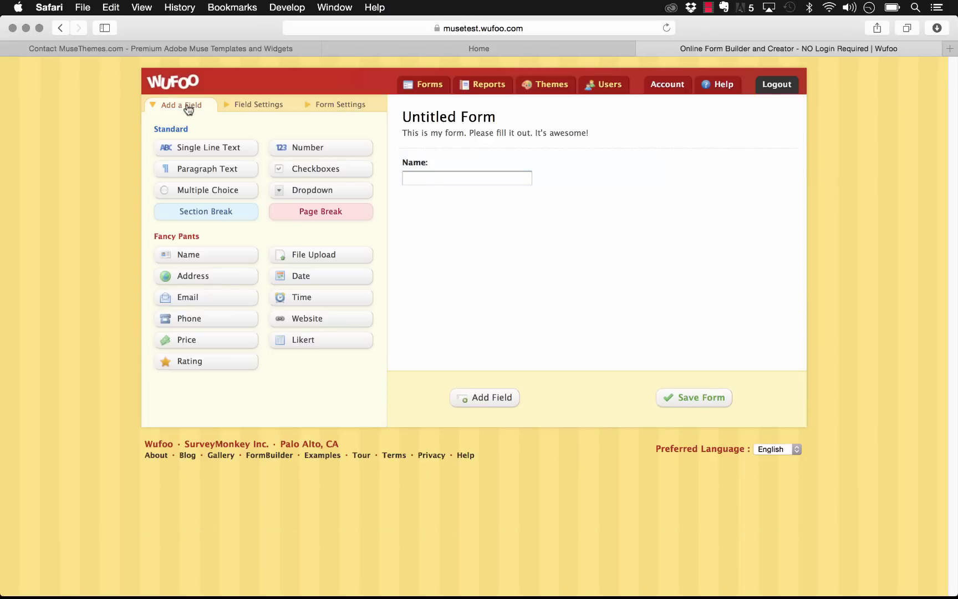
{"action": "left_click", "coordinate": [294, 191]}
{"action": "left_click", "coordinate": [298, 257]}
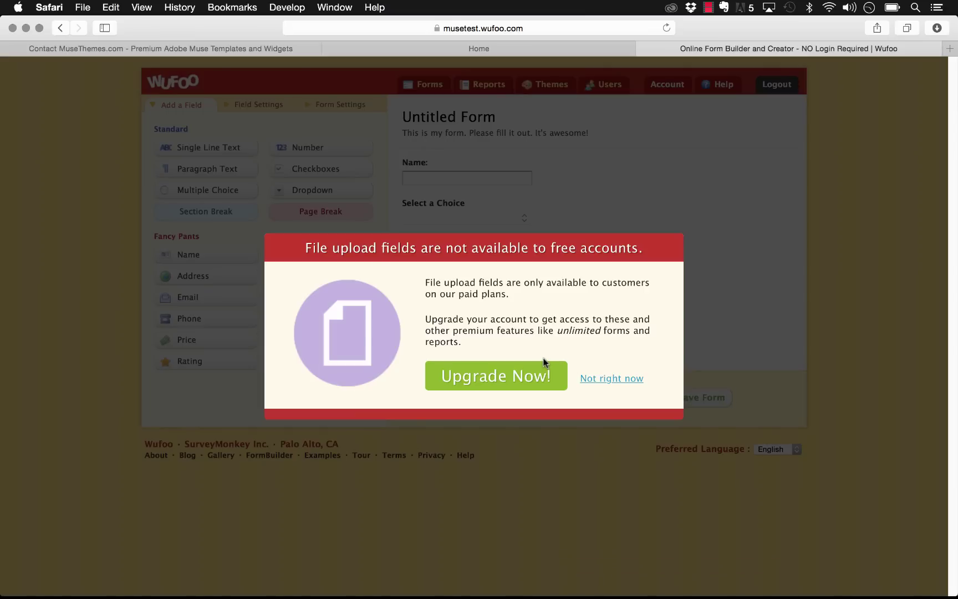
{"action": "left_click", "coordinate": [608, 381]}
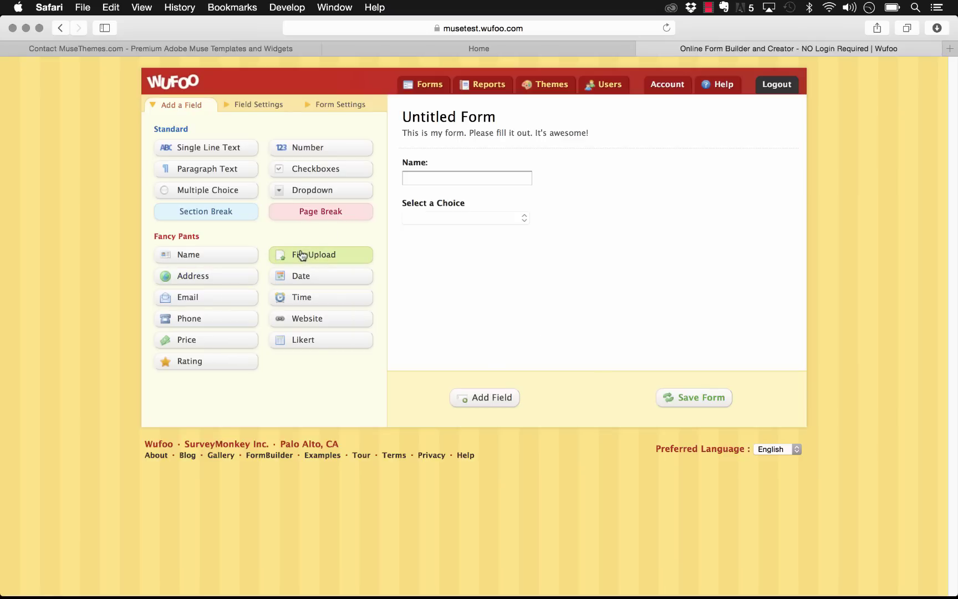
{"action": "left_click", "coordinate": [190, 321]}
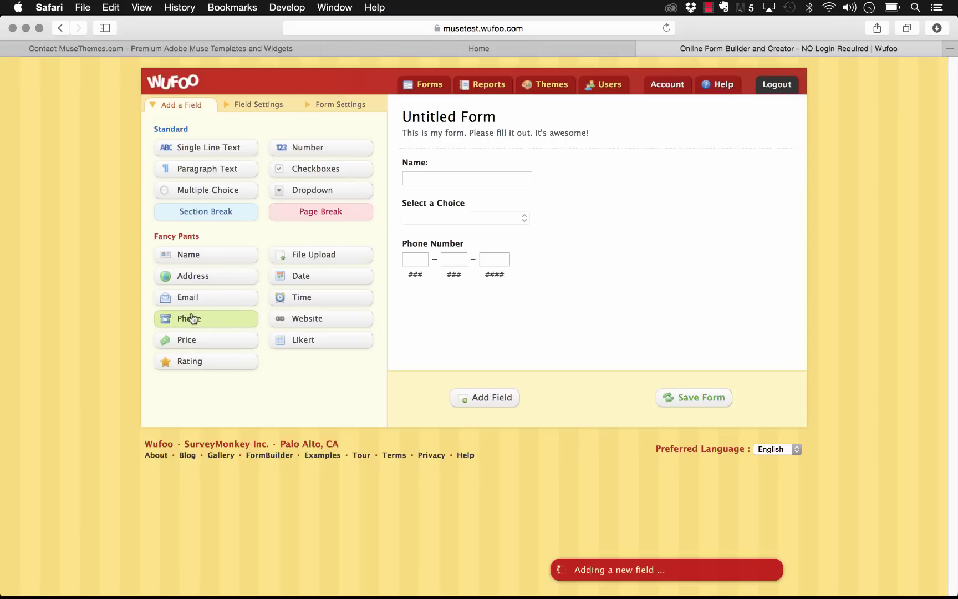
{"action": "left_click", "coordinate": [197, 303]}
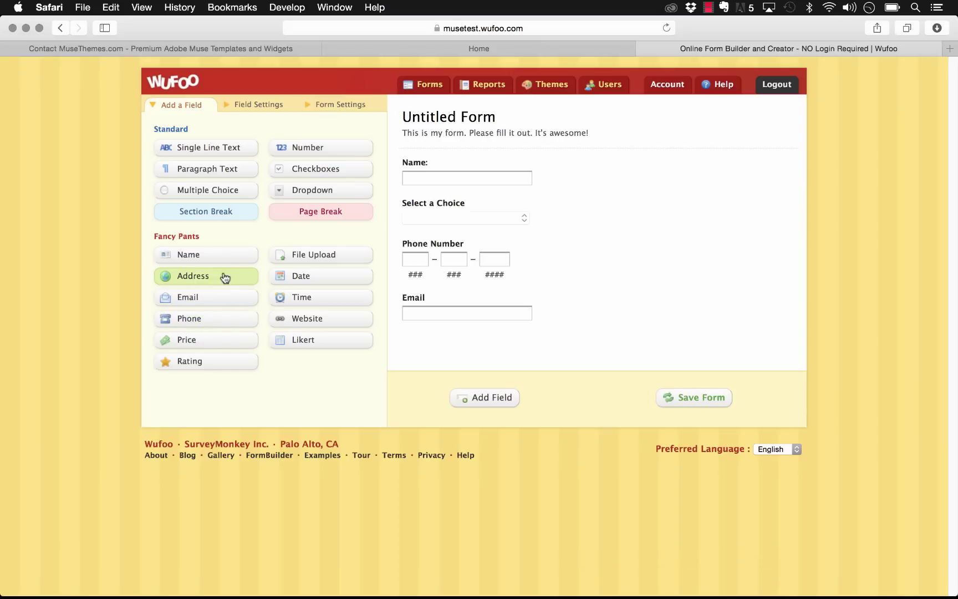
{"action": "left_click", "coordinate": [316, 324]}
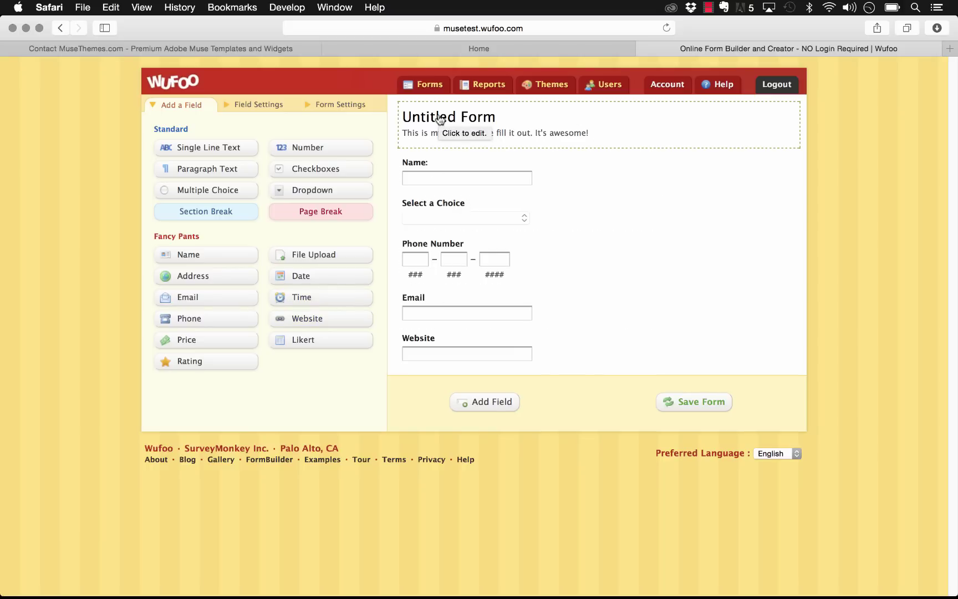
{"action": "left_click", "coordinate": [488, 121]}
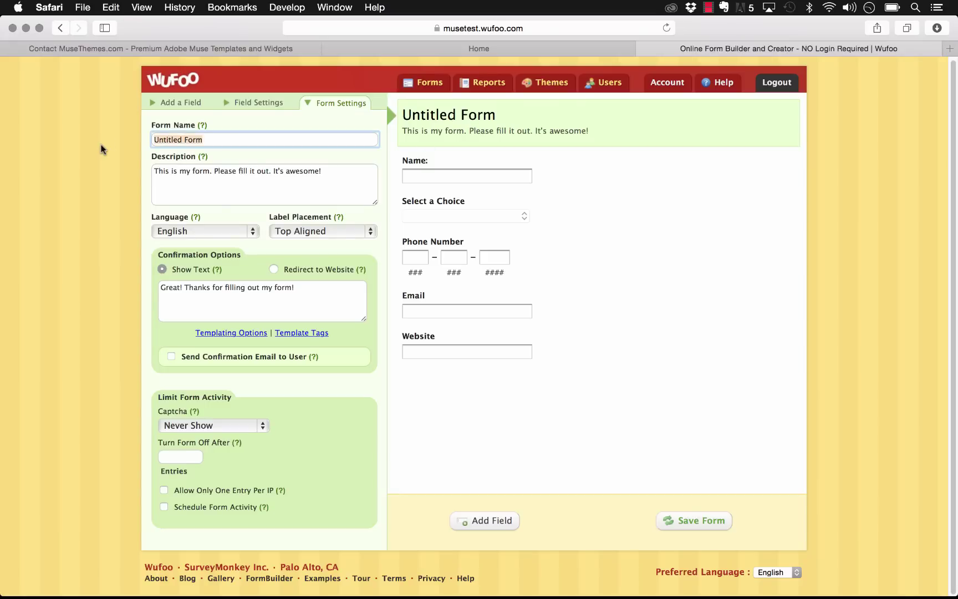
Step: Name the form 'Sample for MuseThemes', keep the default description, and save it
{"action": "key", "text": "super+a"}
{"action": "type", "text": "Sample for MuseThemes"}
{"action": "left_click", "coordinate": [327, 170]}
{"action": "left_click", "coordinate": [670, 250]}
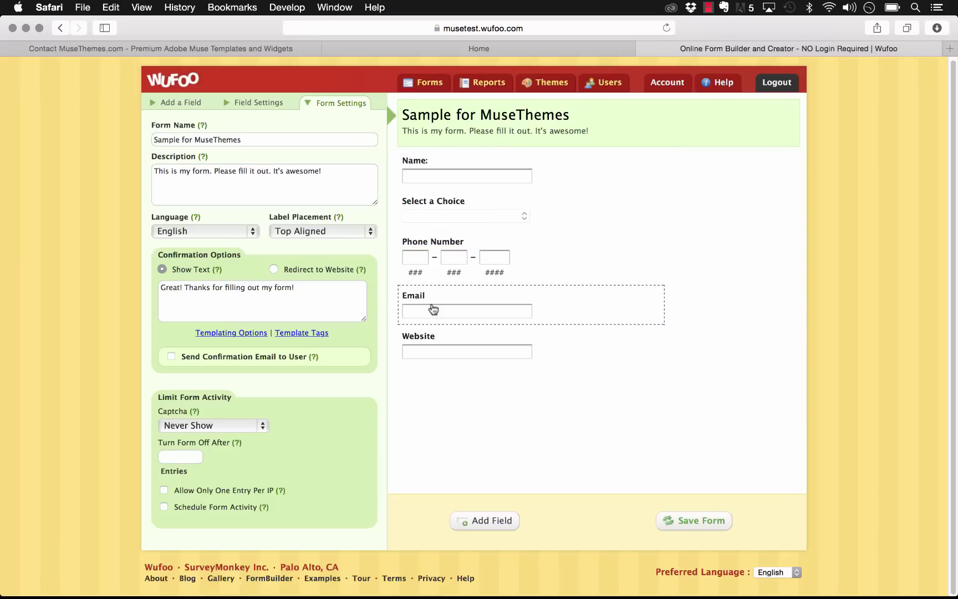
{"action": "left_click", "coordinate": [193, 103]}
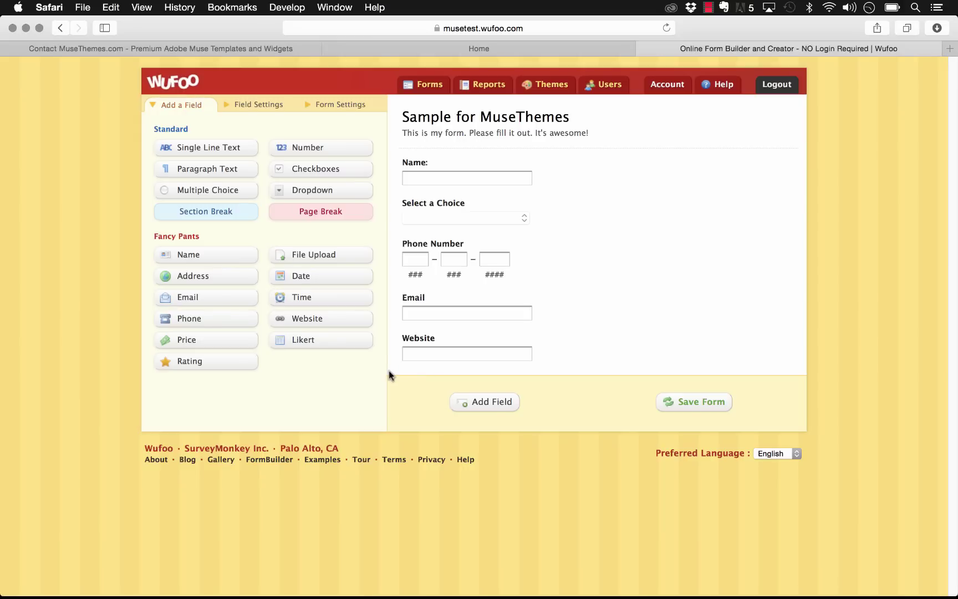
{"action": "left_click", "coordinate": [701, 405]}
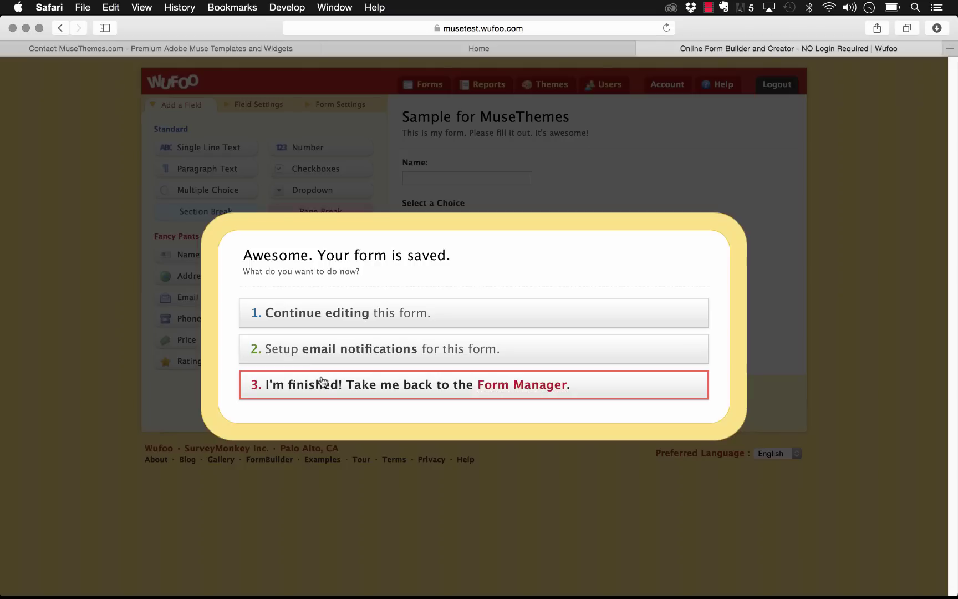
Step: Browse the saved form's notification and integration options without choosing any, then return to Form Manager
{"action": "left_click", "coordinate": [326, 351]}
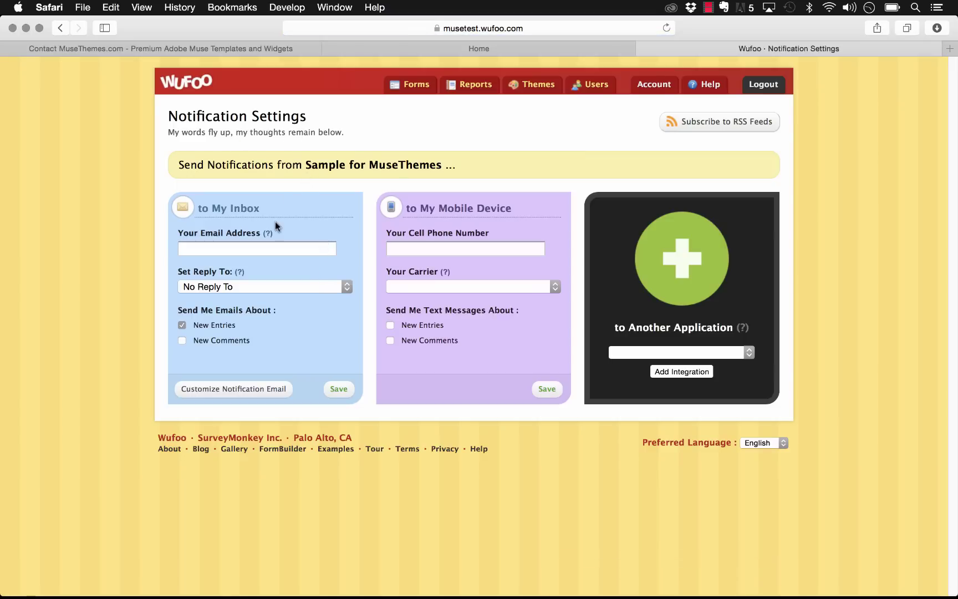
{"action": "left_click", "coordinate": [201, 252]}
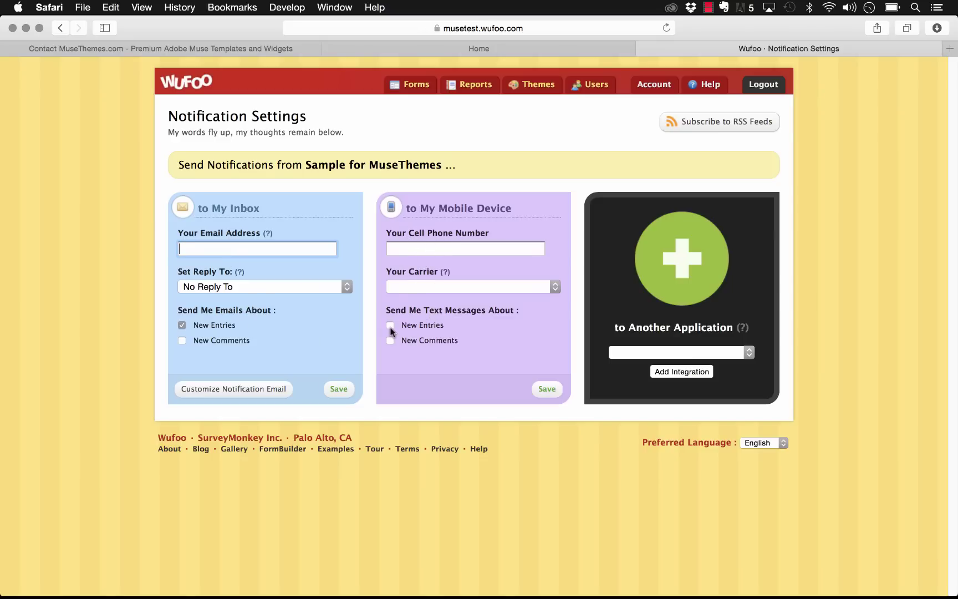
{"action": "left_click", "coordinate": [647, 353]}
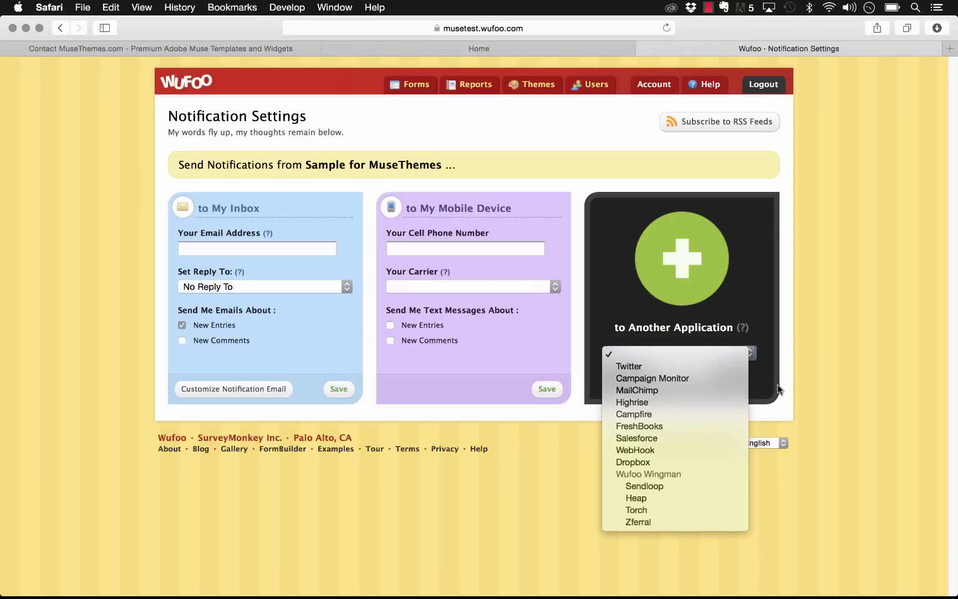
{"action": "left_click", "coordinate": [811, 351]}
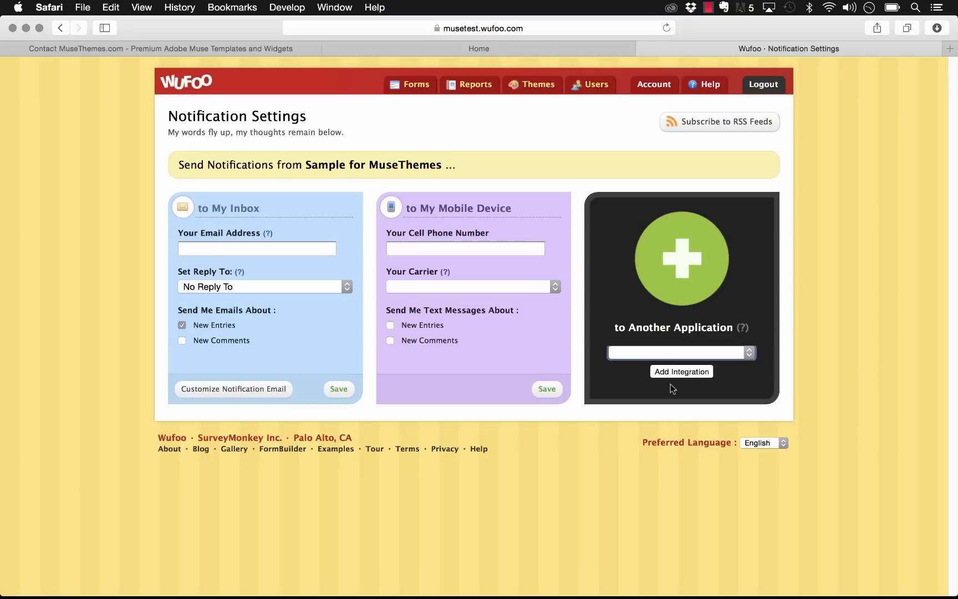
{"action": "left_click", "coordinate": [663, 355]}
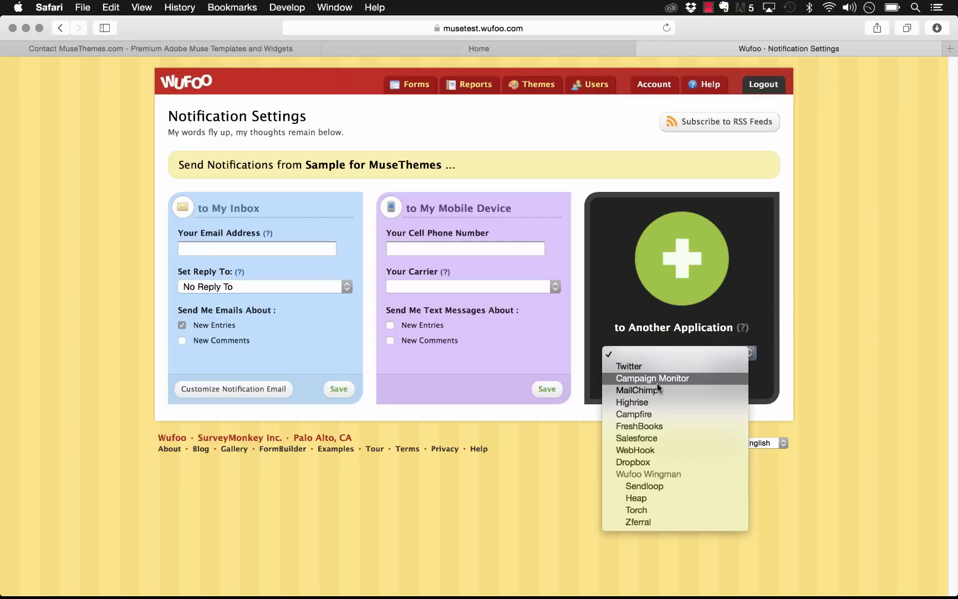
{"action": "left_click", "coordinate": [808, 351]}
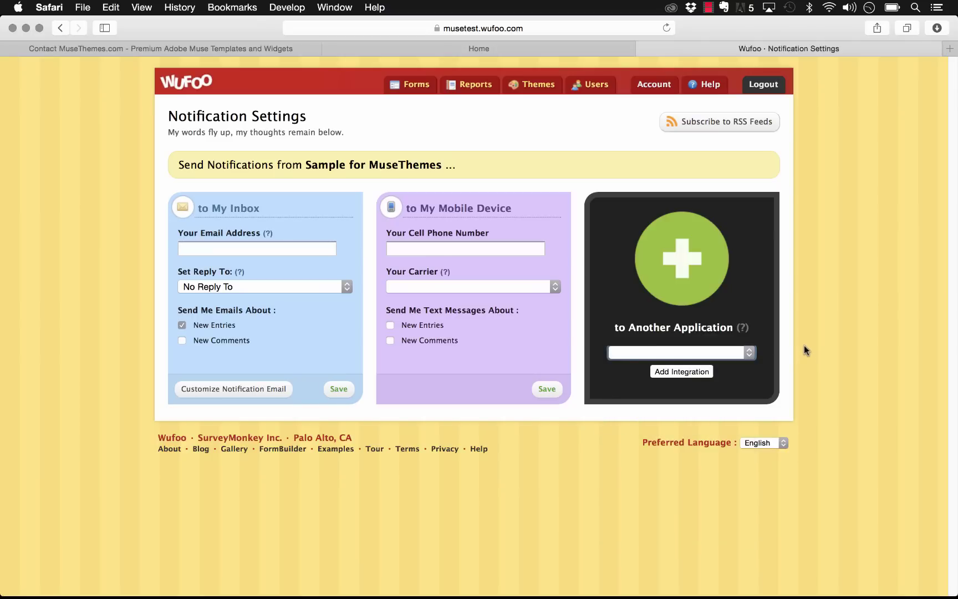
{"action": "left_click", "coordinate": [402, 418]}
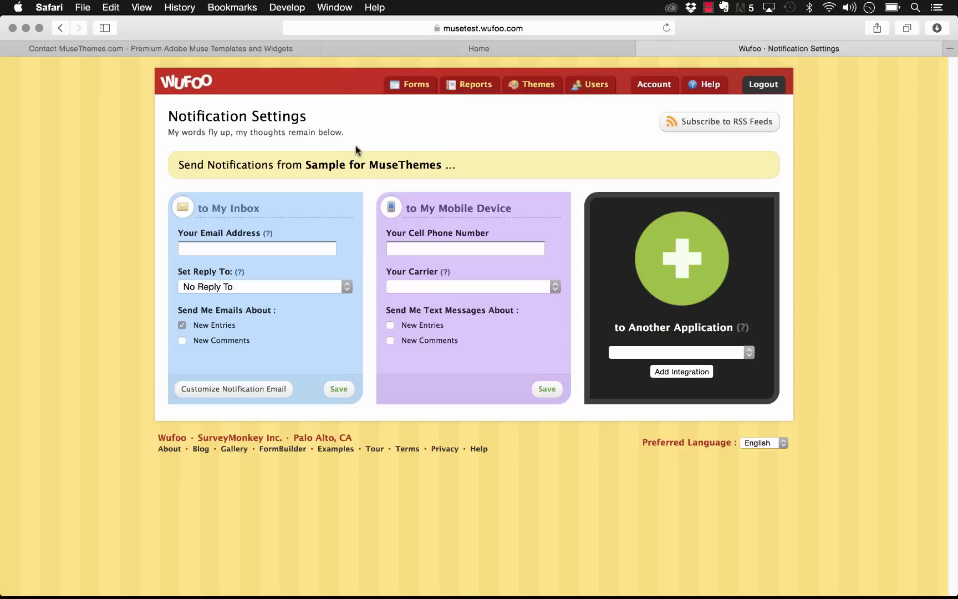
{"action": "left_click", "coordinate": [413, 87]}
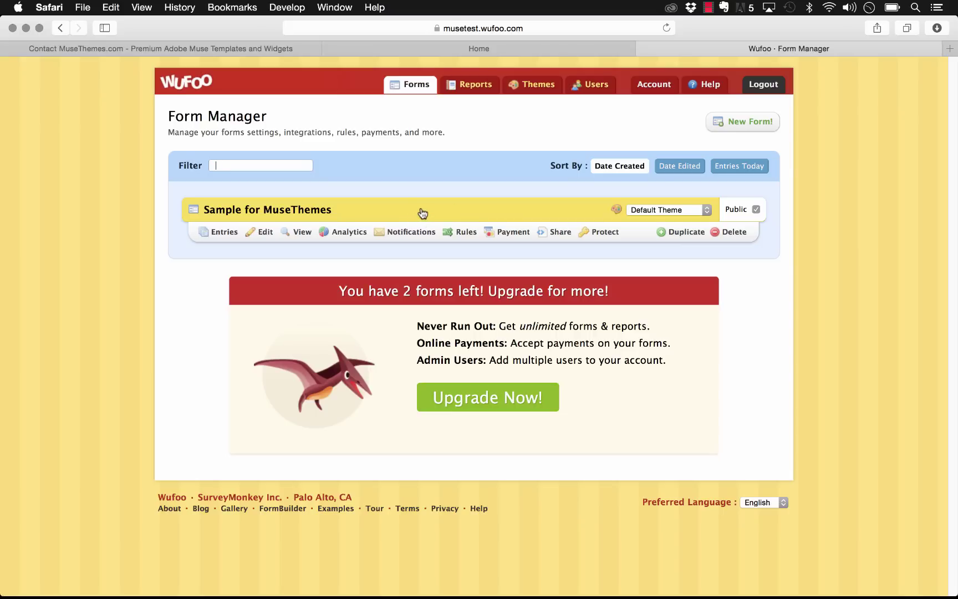
Step: Check the Wufoo widget's settings in Muse and close them
{"action": "left_click", "coordinate": [346, 582]}
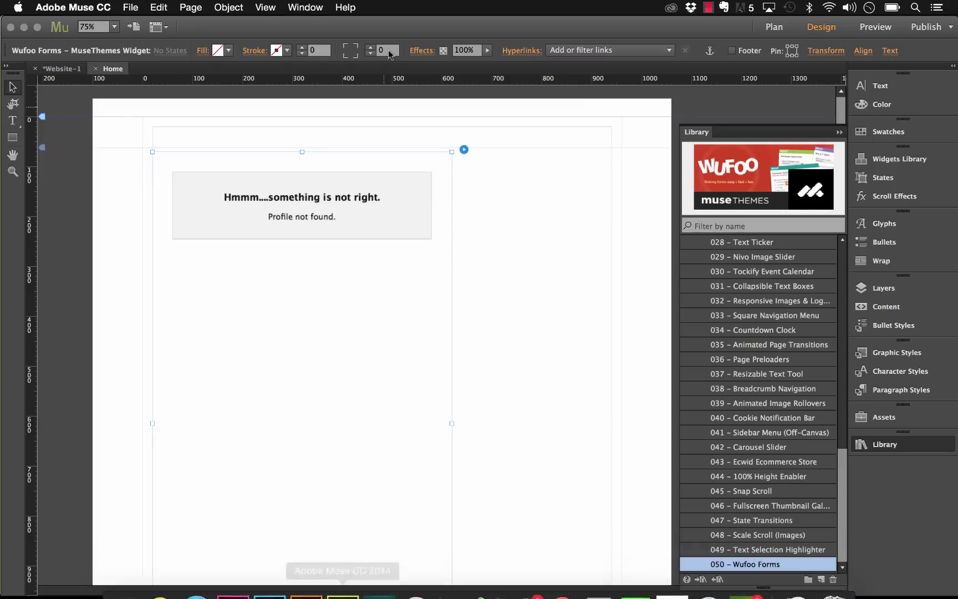
{"action": "left_click", "coordinate": [464, 149]}
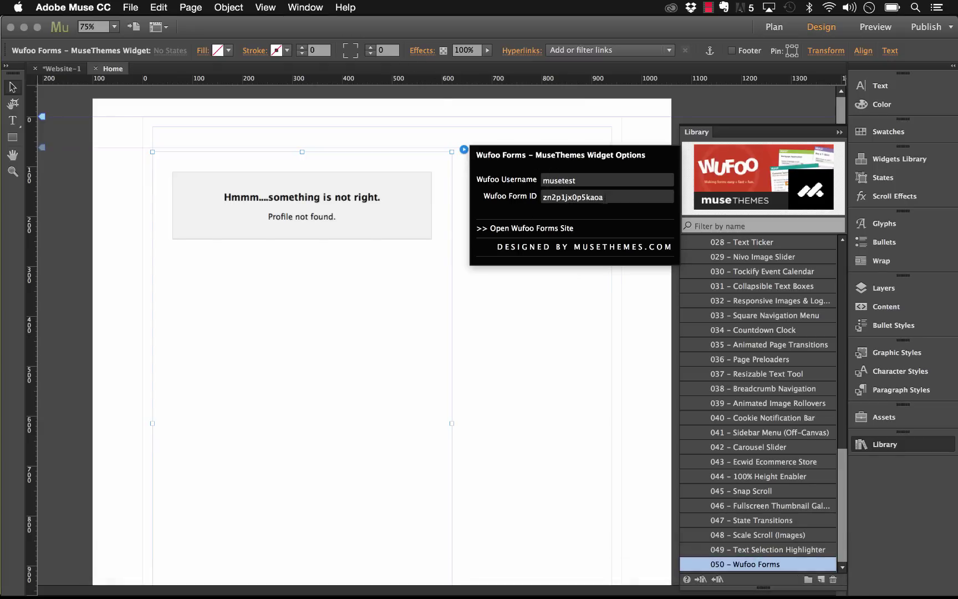
{"action": "left_click", "coordinate": [496, 446]}
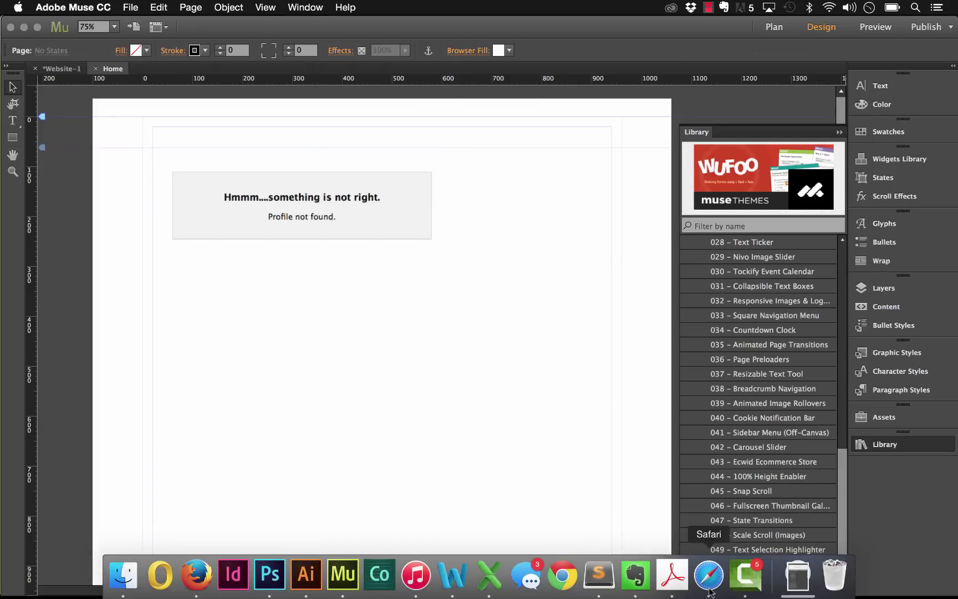
Step: In Safari, highlight the account subdomain in the address, then open Sample for MuseThemes' Share page
{"action": "left_click", "coordinate": [709, 576]}
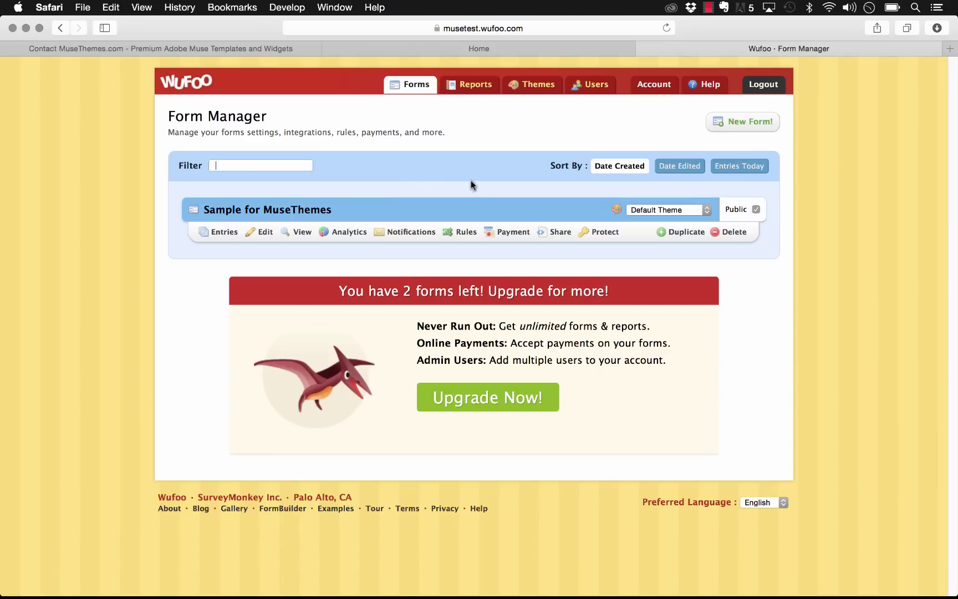
{"action": "left_click", "coordinate": [472, 29]}
{"action": "left_click", "coordinate": [366, 28]}
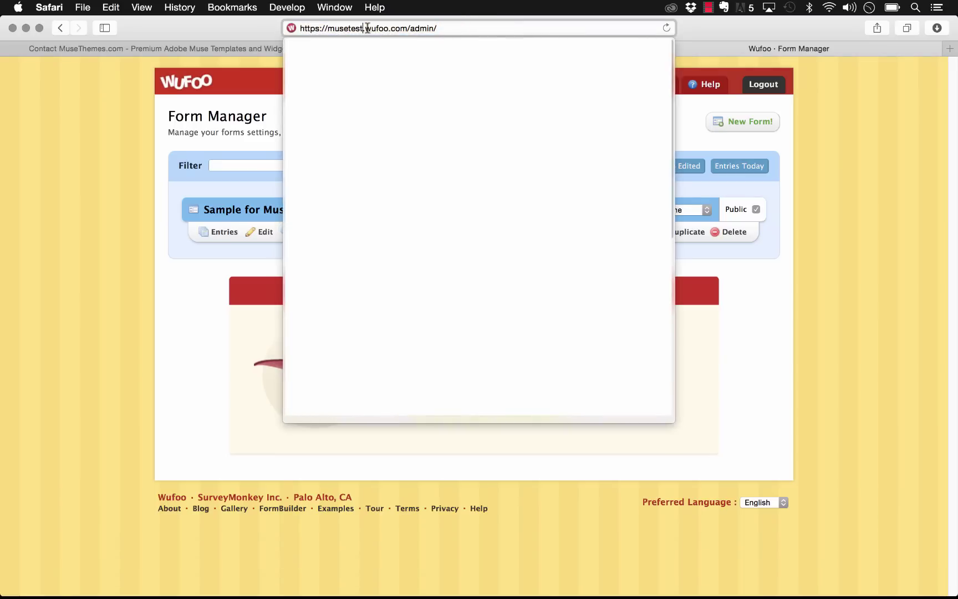
{"action": "left_click_drag", "start_coordinate": [363, 28], "coordinate": [335, 28]}
{"action": "left_click", "coordinate": [853, 305]}
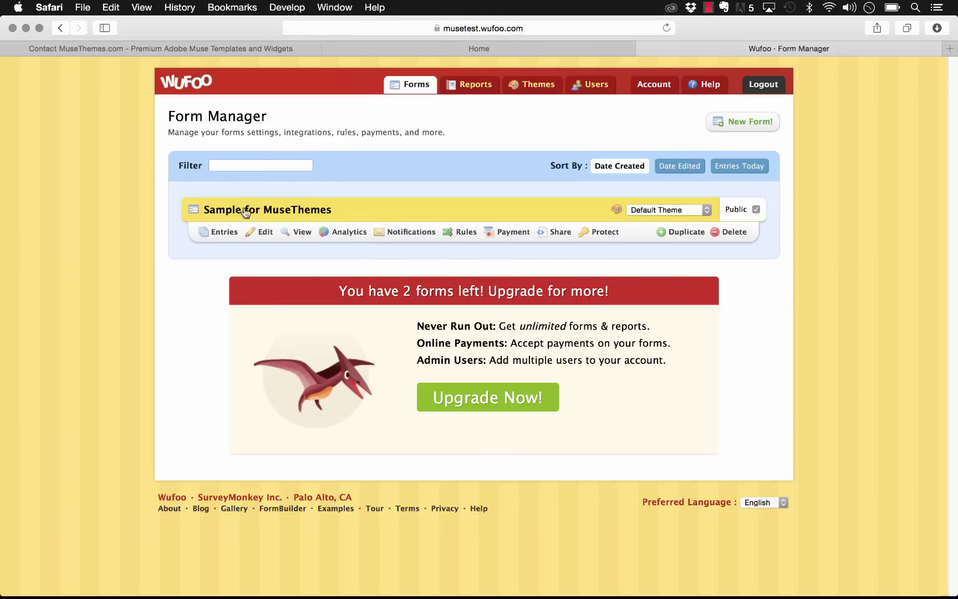
{"action": "left_click", "coordinate": [557, 233]}
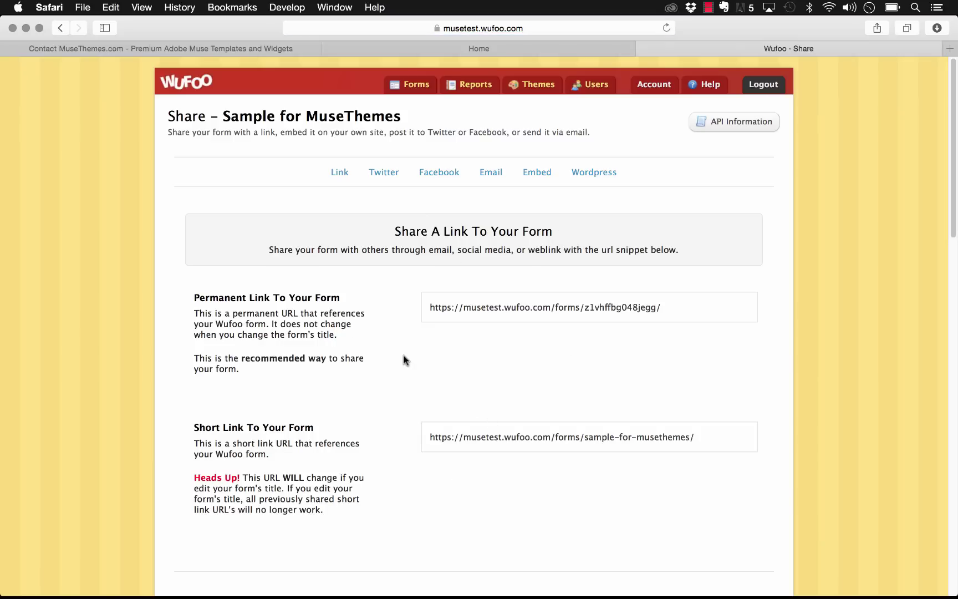
Step: Select the form ID within the form's permanent link, then the short link
{"action": "left_click", "coordinate": [589, 309]}
{"action": "left_click_drag", "start_coordinate": [585, 308], "coordinate": [663, 305]}
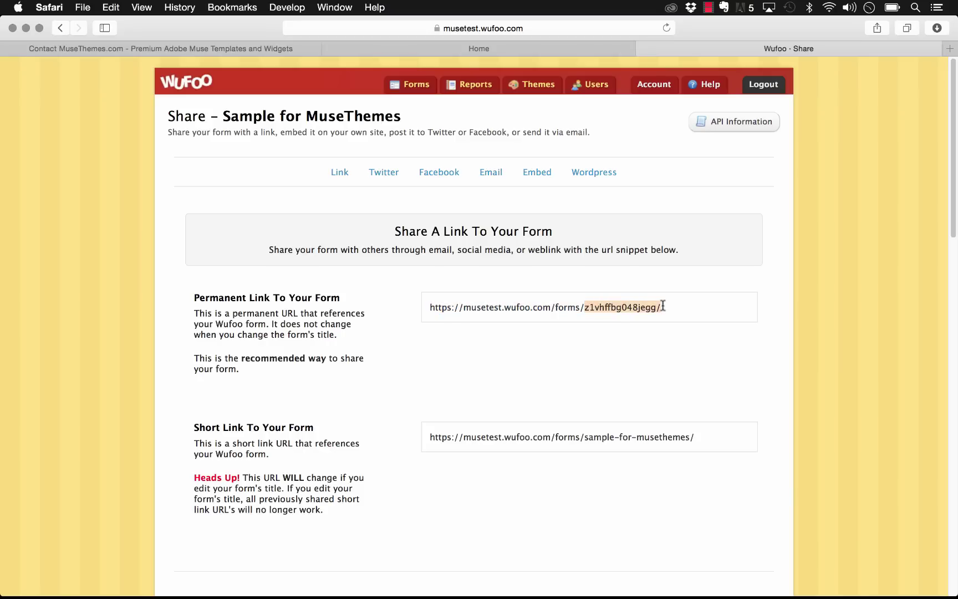
{"action": "left_click", "coordinate": [640, 309]}
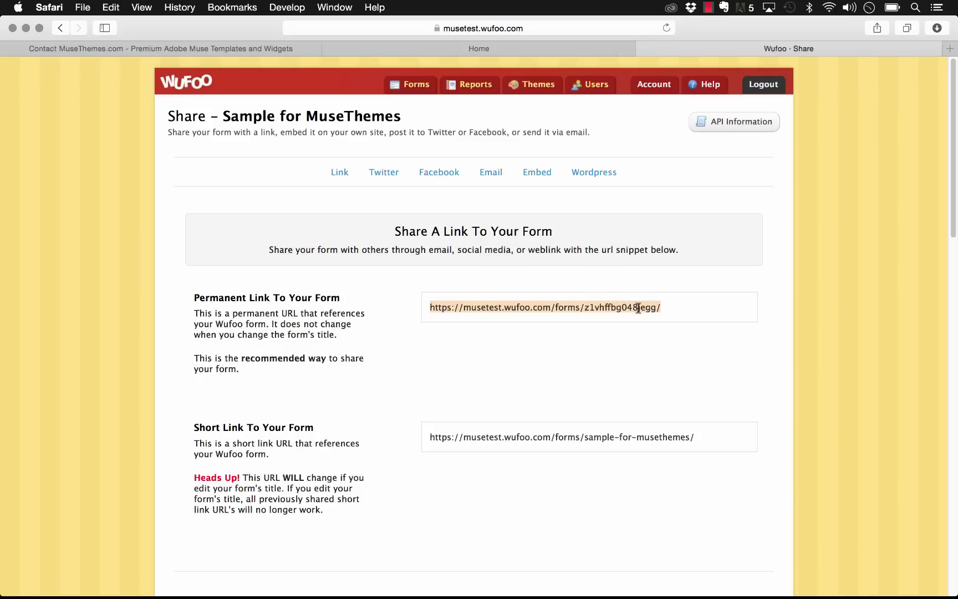
{"action": "left_click", "coordinate": [674, 311]}
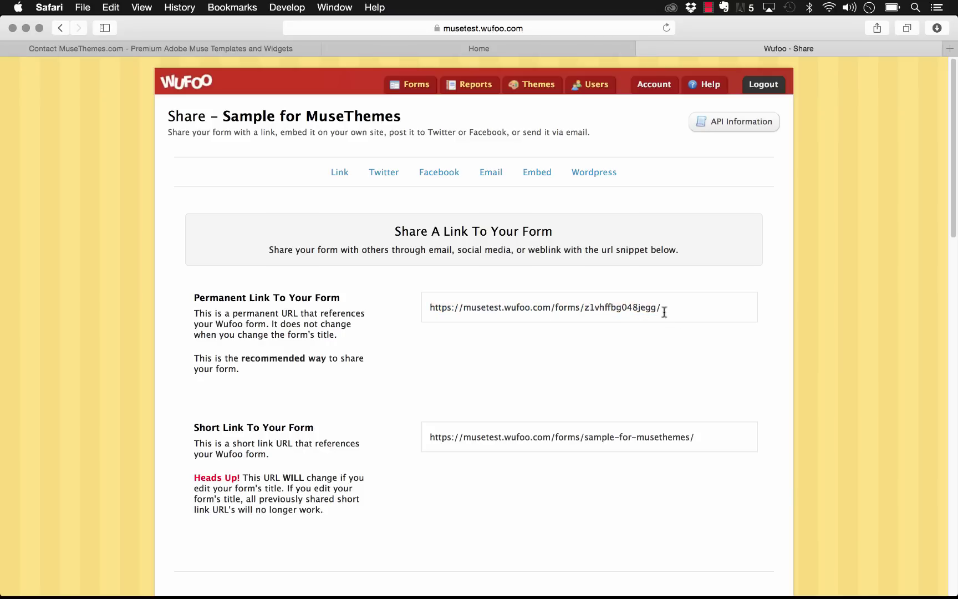
{"action": "left_click", "coordinate": [673, 444]}
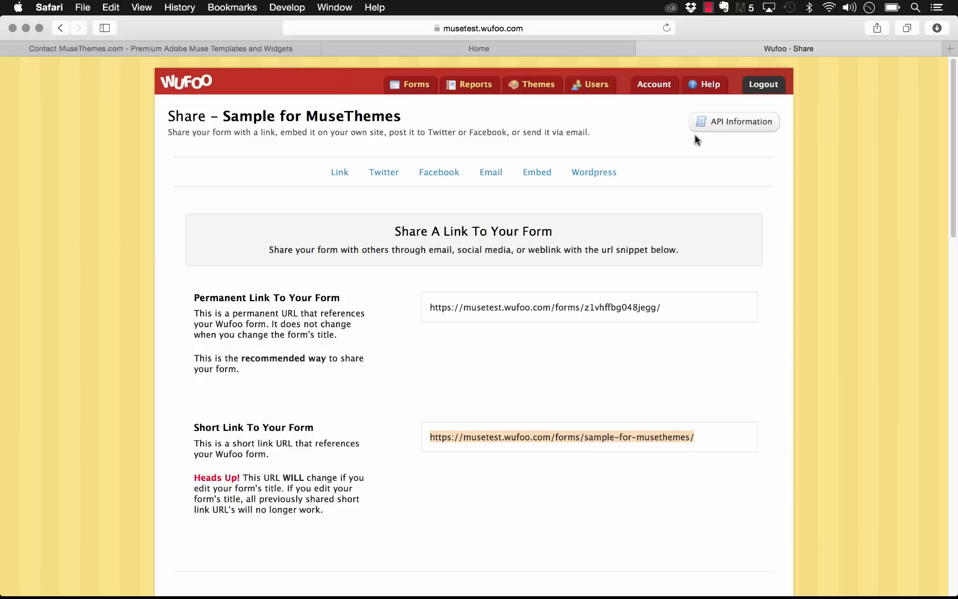
Step: Copy the form's Hash value from the API Information page and return to Muse
{"action": "left_click", "coordinate": [770, 126]}
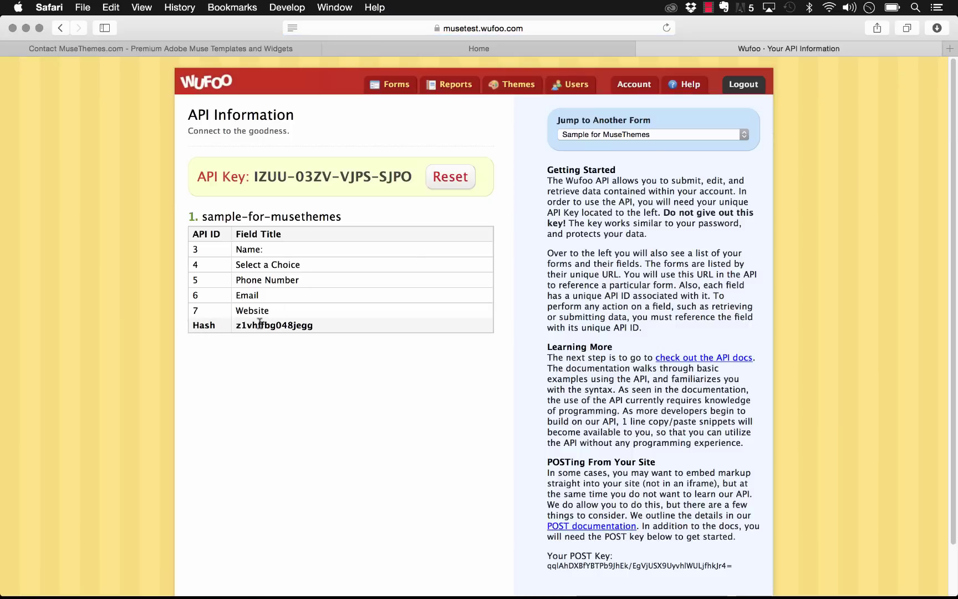
{"action": "left_click_drag", "start_coordinate": [317, 327], "coordinate": [237, 329]}
{"action": "key", "text": "super+c"}
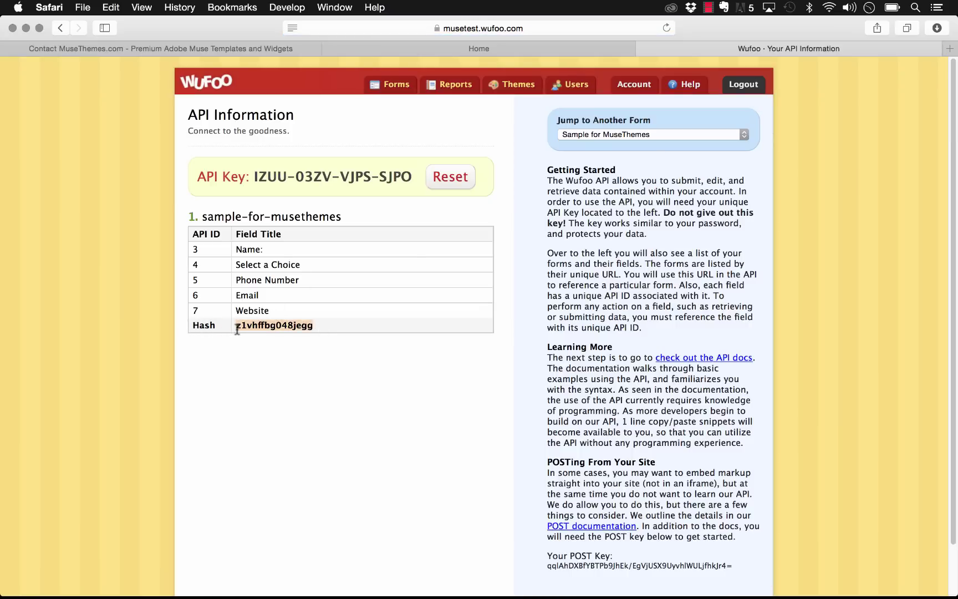
{"action": "left_click", "coordinate": [343, 589]}
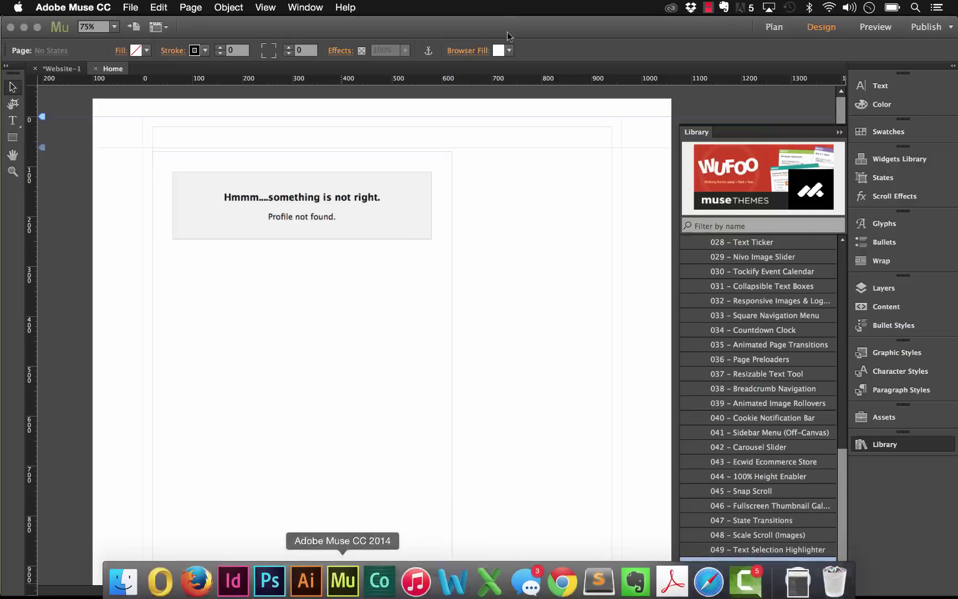
Step: Paste the copied hash as the Wufoo widget's Form ID and nudge the widget up slightly
{"action": "left_click", "coordinate": [392, 216]}
{"action": "left_click", "coordinate": [464, 149]}
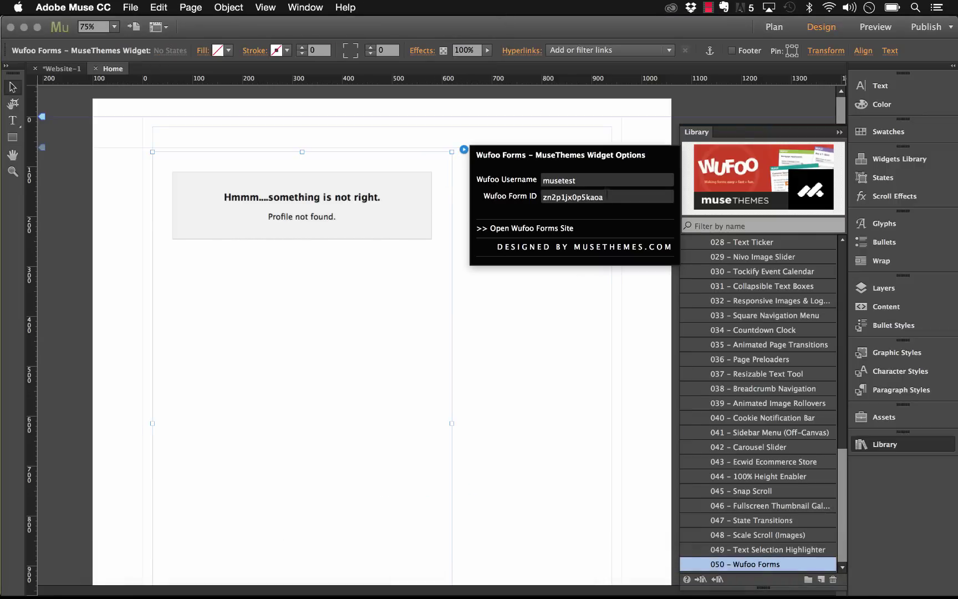
{"action": "left_click_drag", "start_coordinate": [606, 196], "coordinate": [545, 198]}
{"action": "key", "text": "super+v"}
{"action": "key", "text": "Return"}
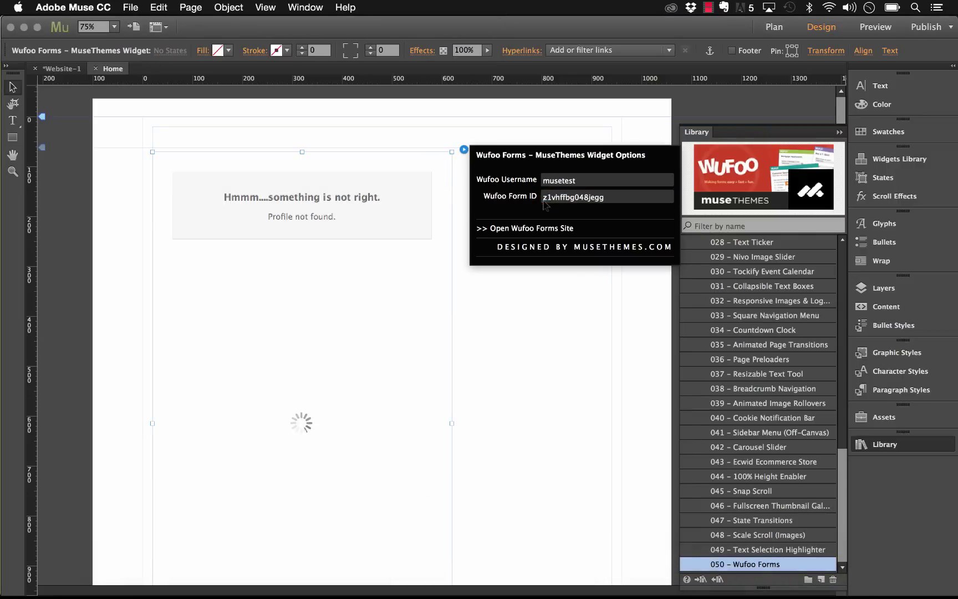
{"action": "left_click", "coordinate": [534, 361]}
{"action": "left_click_drag", "start_coordinate": [274, 288], "coordinate": [274, 280]}
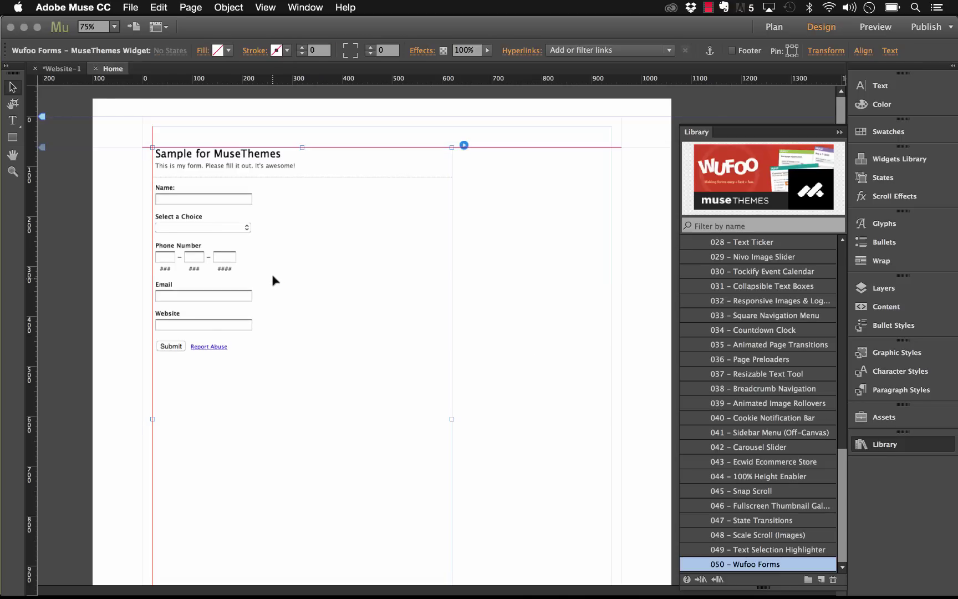
Step: Preview the page in the browser and test the form, choosing First Choice
{"action": "left_click", "coordinate": [131, 7]}
{"action": "left_click", "coordinate": [220, 218]}
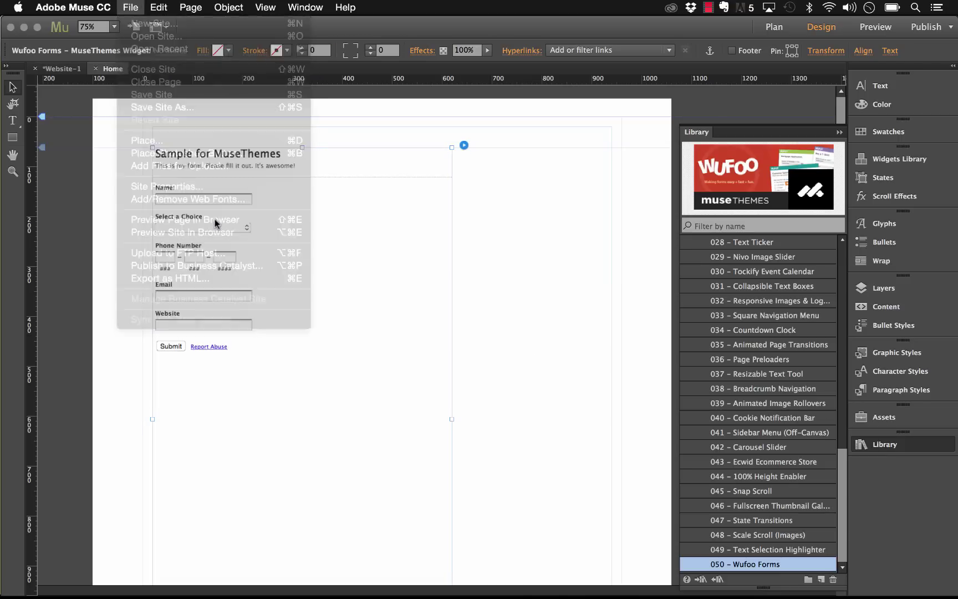
{"action": "left_click", "coordinate": [222, 189]}
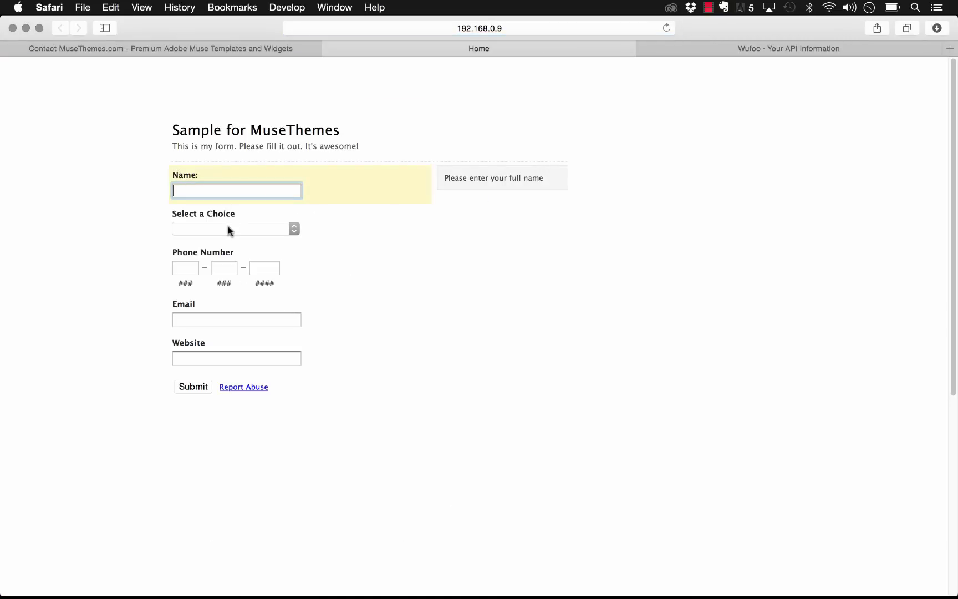
{"action": "left_click", "coordinate": [231, 229]}
{"action": "left_click", "coordinate": [221, 242]}
{"action": "left_click", "coordinate": [181, 268]}
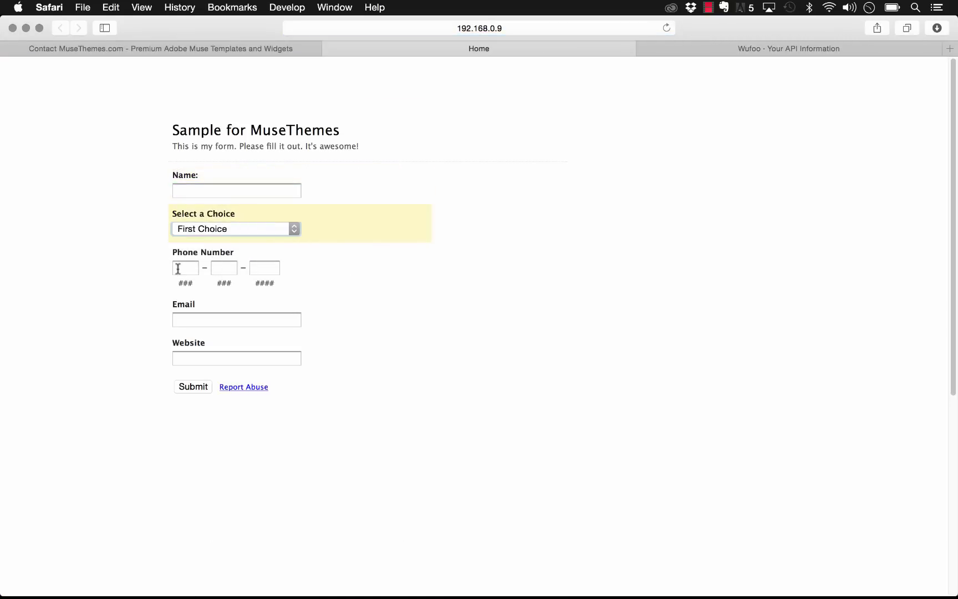
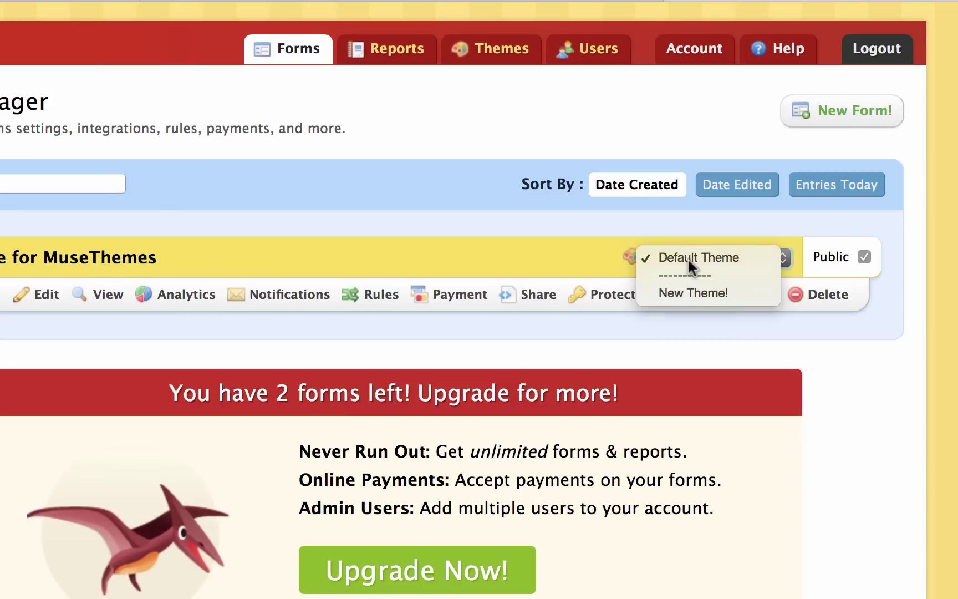
Step: Start a new theme and give its page wallpaper the red pattern
{"action": "left_click", "coordinate": [715, 259]}
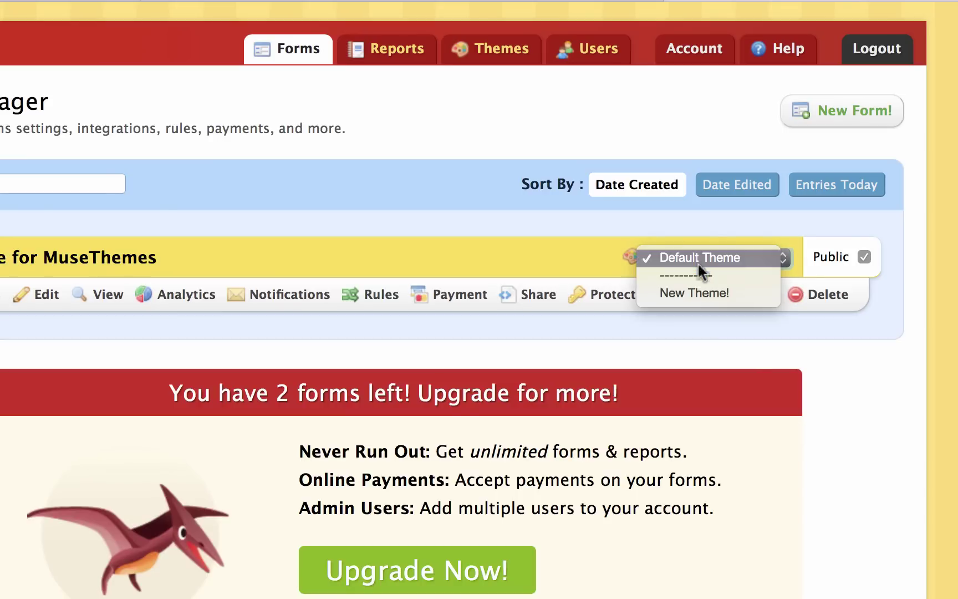
{"action": "left_click", "coordinate": [694, 292]}
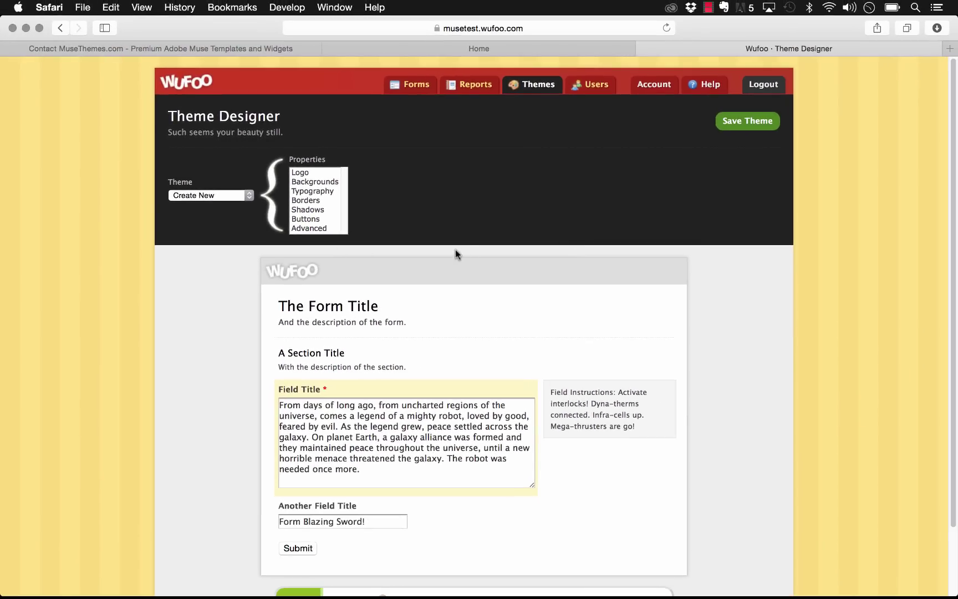
{"action": "left_click", "coordinate": [312, 173]}
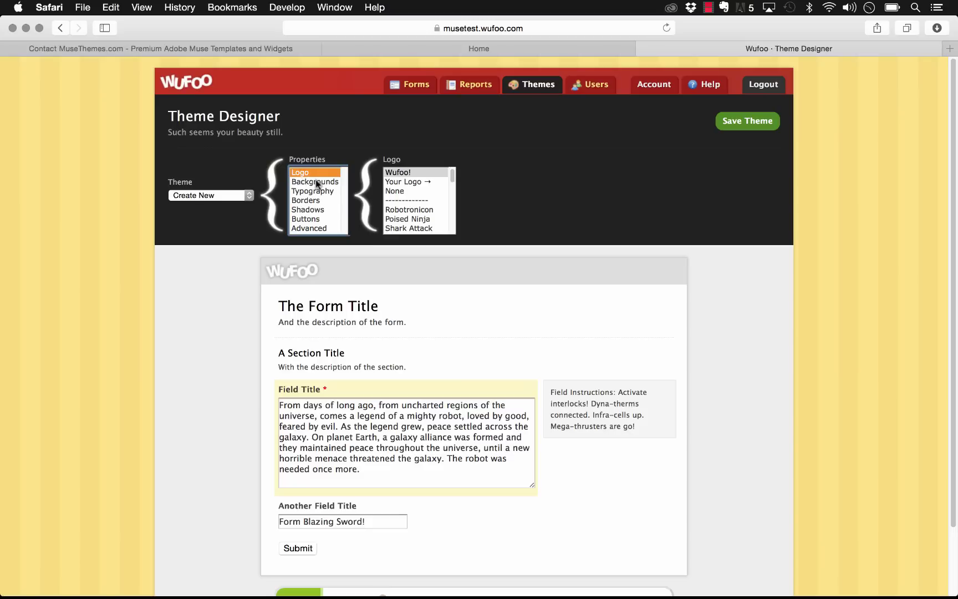
{"action": "left_click", "coordinate": [315, 181]}
{"action": "left_click", "coordinate": [369, 173]}
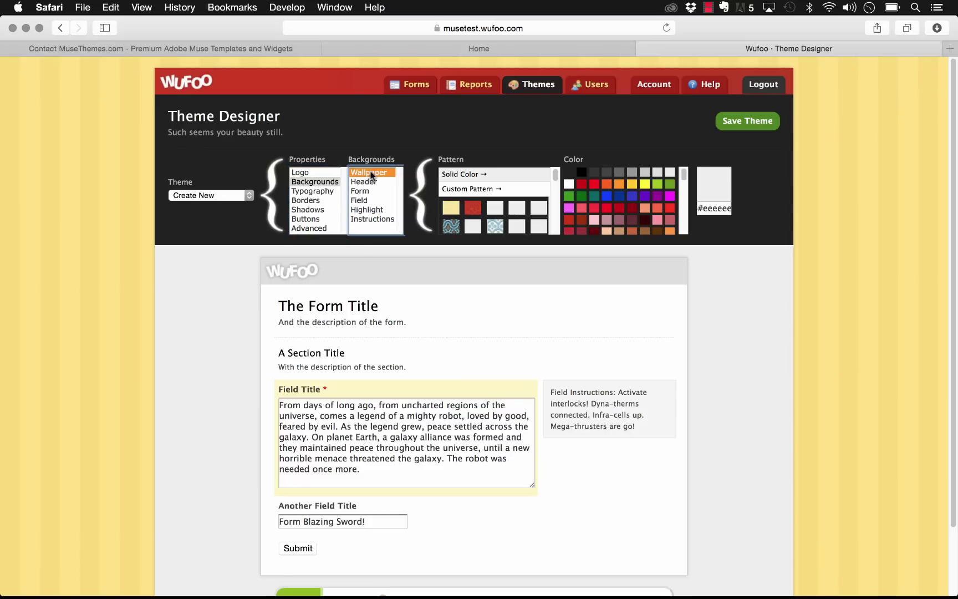
{"action": "left_click", "coordinate": [474, 209]}
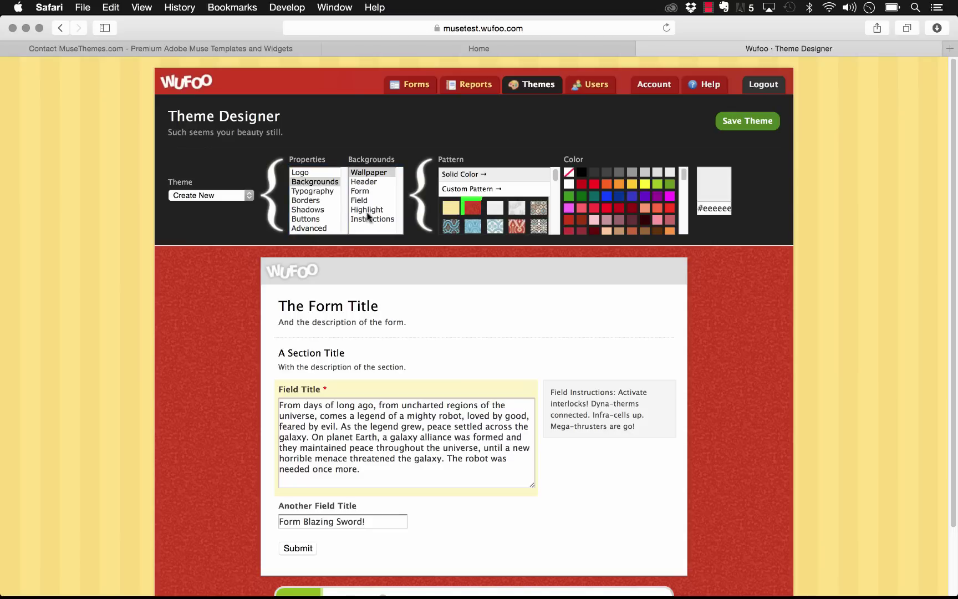
Step: Try a black form background, then set it back to white
{"action": "left_click", "coordinate": [361, 182]}
{"action": "left_click", "coordinate": [362, 191]}
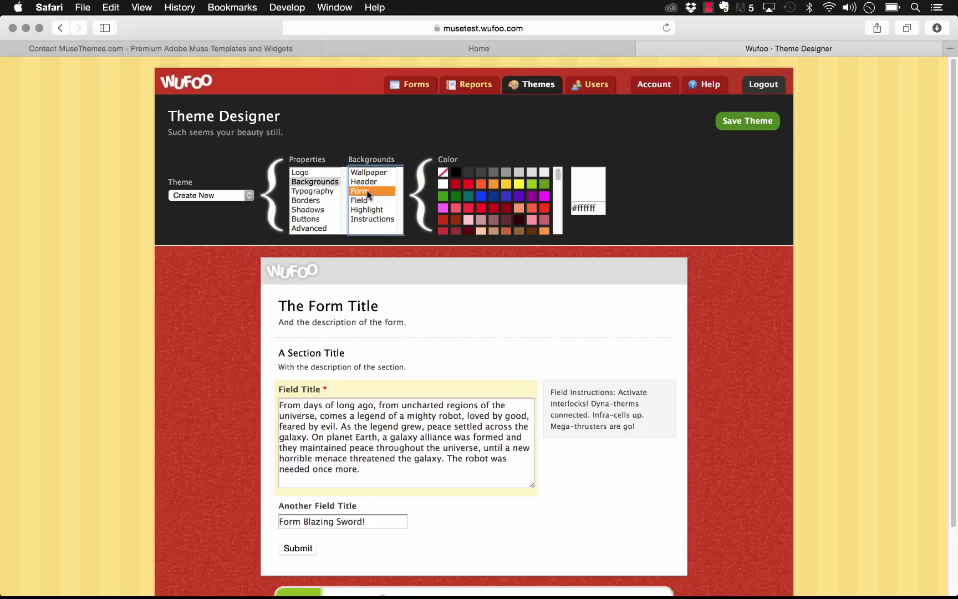
{"action": "left_click", "coordinate": [455, 173]}
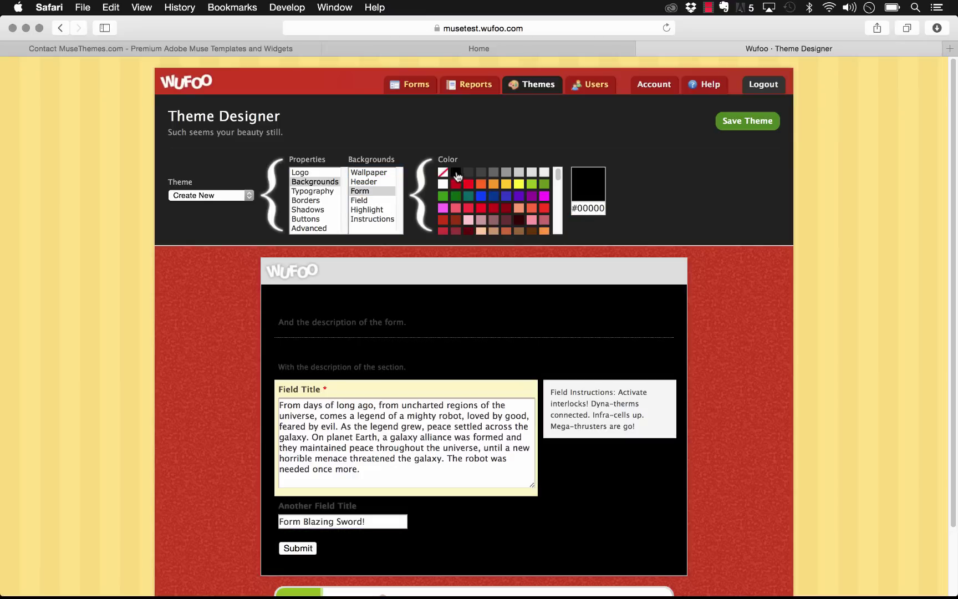
{"action": "left_click", "coordinate": [443, 184]}
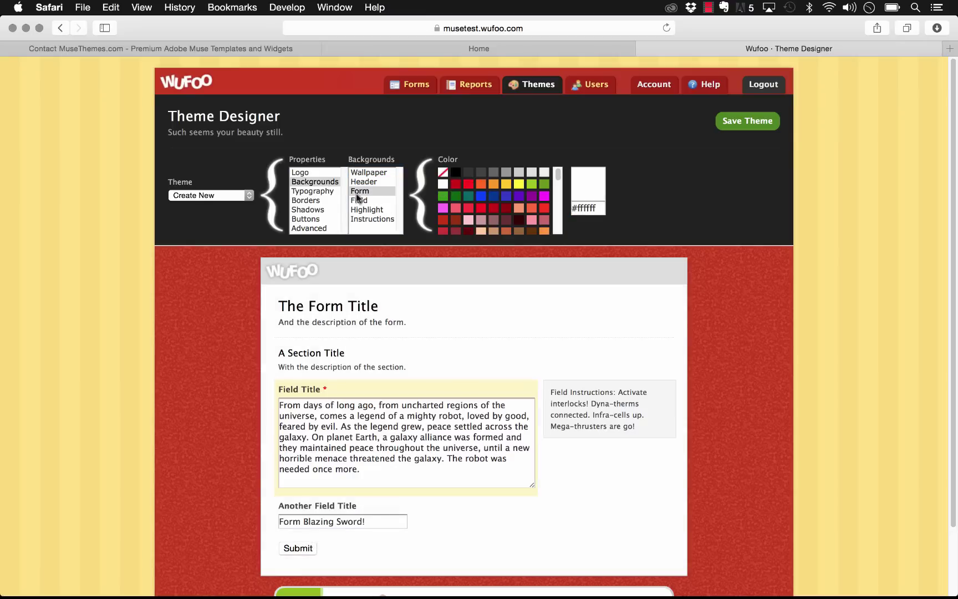
Step: Review the theme's Typography text styles, Borders and submit Button options
{"action": "left_click", "coordinate": [319, 191]}
{"action": "left_click", "coordinate": [372, 190]}
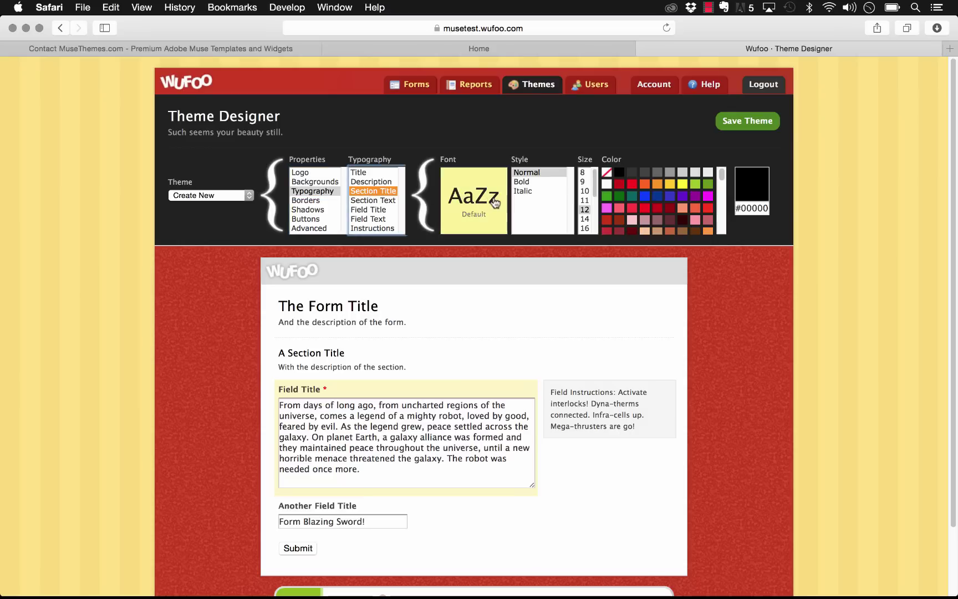
{"action": "left_click", "coordinate": [375, 200]}
{"action": "left_click", "coordinate": [381, 210]}
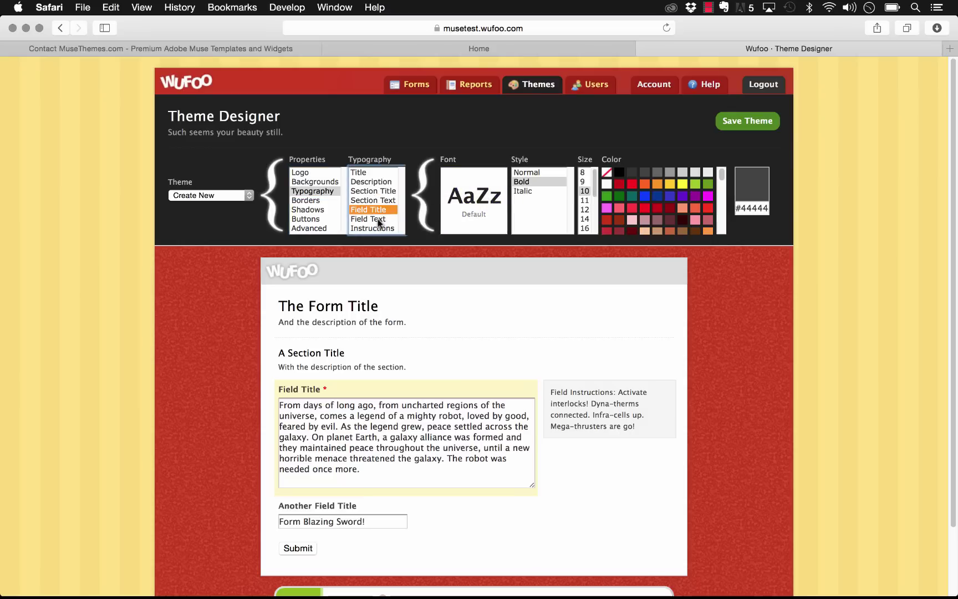
{"action": "left_click", "coordinate": [380, 229]}
{"action": "scroll", "coordinate": [377, 224], "scroll_direction": "down", "scroll_amount": 1}
{"action": "left_click", "coordinate": [320, 179]}
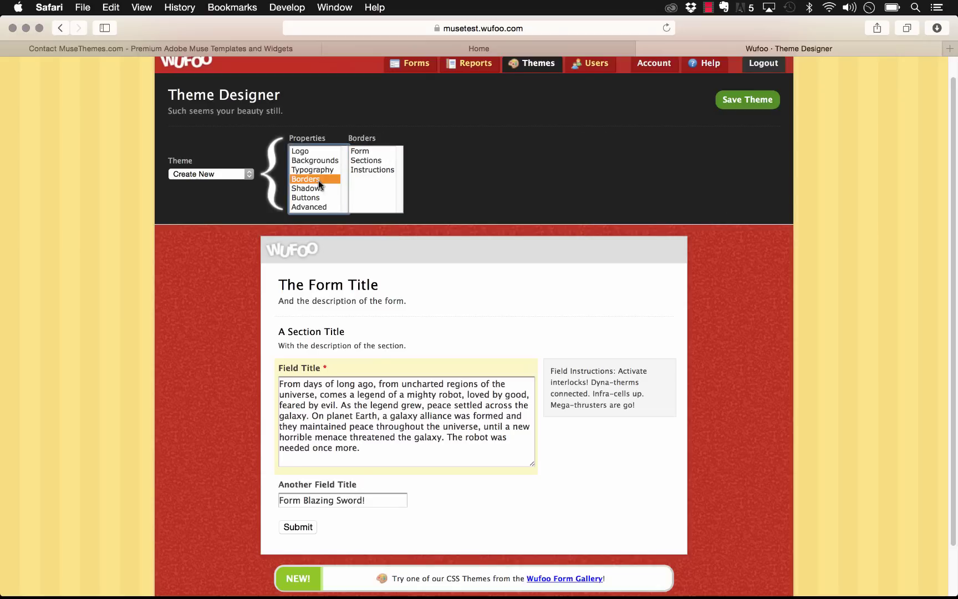
{"action": "left_click", "coordinate": [314, 199]}
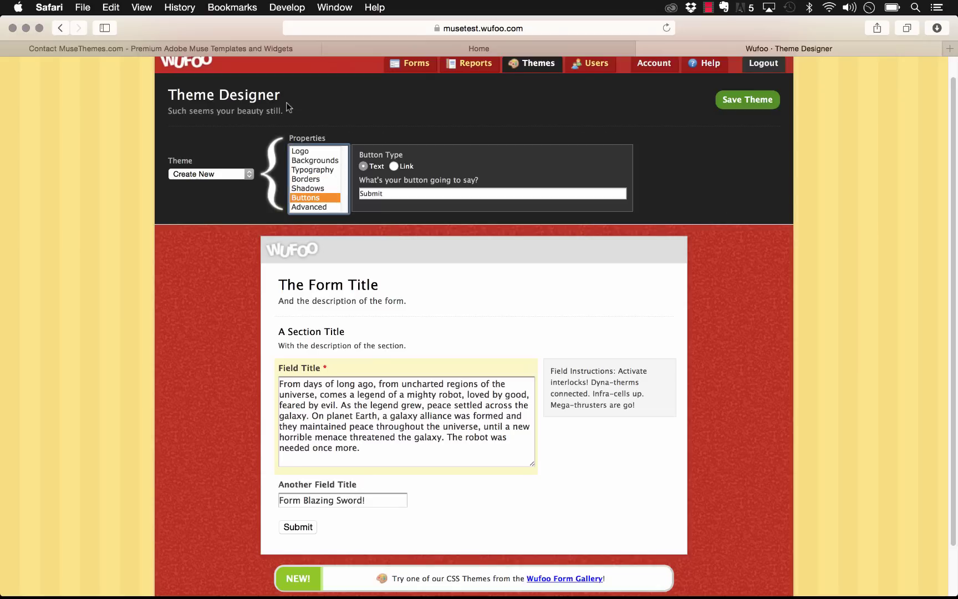
Step: Keep working on the new theme draft and save it
{"action": "left_click", "coordinate": [218, 174]}
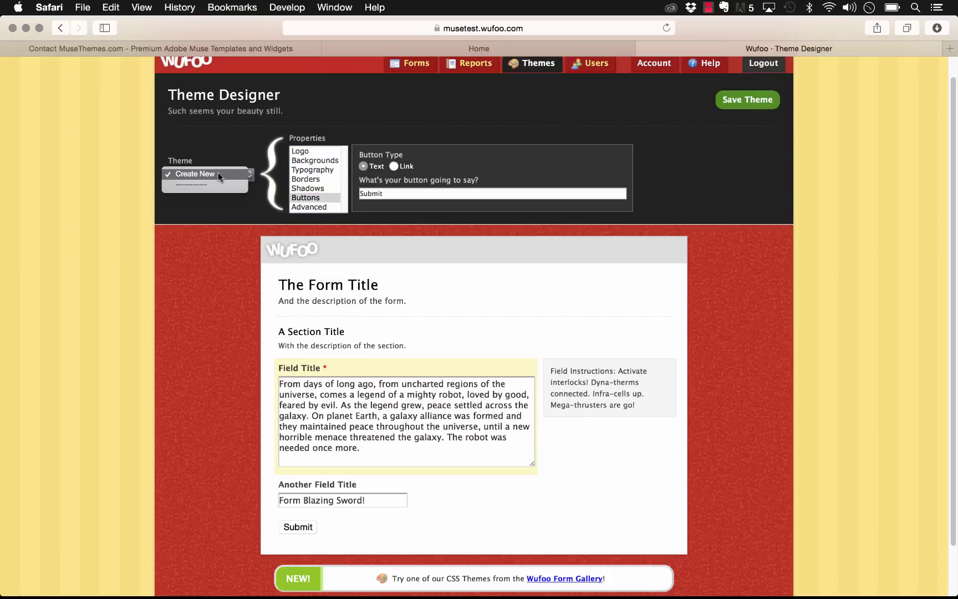
{"action": "left_click", "coordinate": [218, 174]}
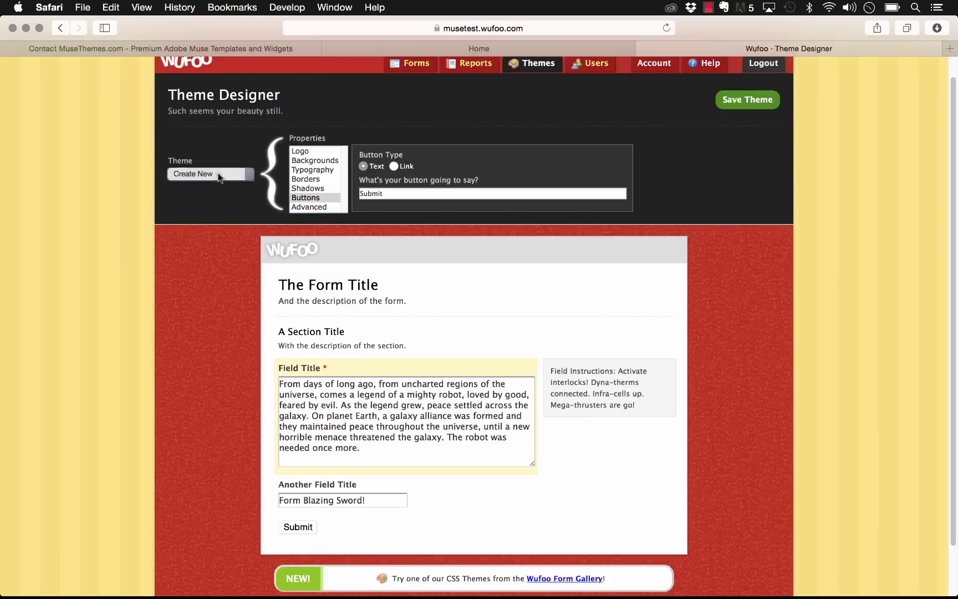
{"action": "left_click", "coordinate": [741, 105]}
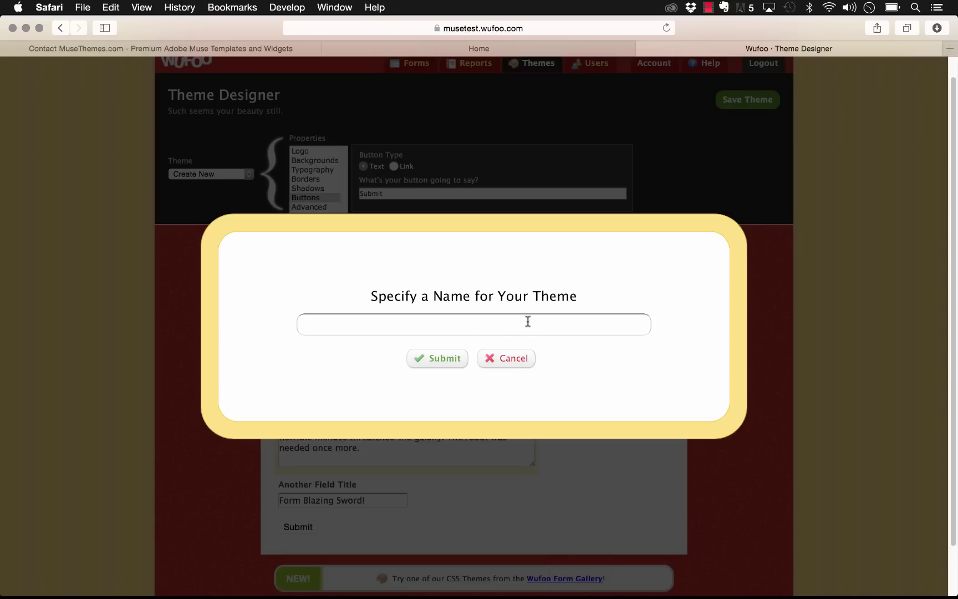
Step: Name the new theme 'MuseTest' and save it
{"action": "type", "text": "MuseTest"}
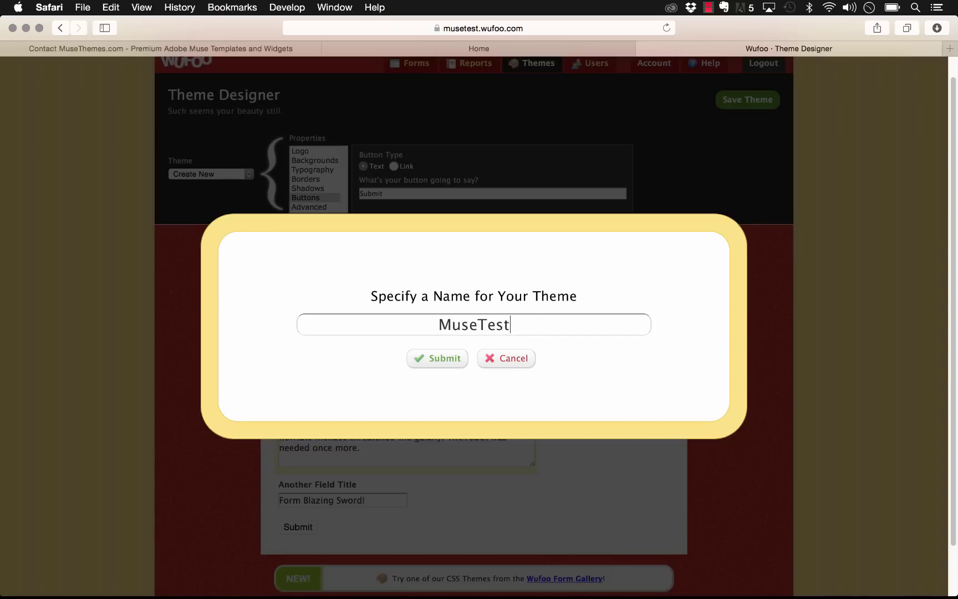
{"action": "left_click", "coordinate": [438, 361]}
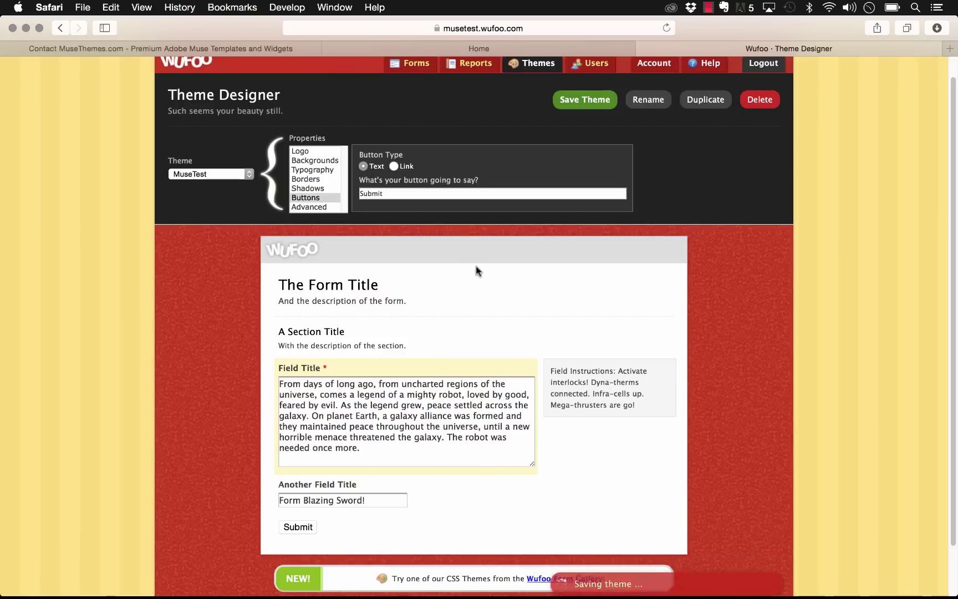
{"action": "left_click", "coordinate": [571, 102]}
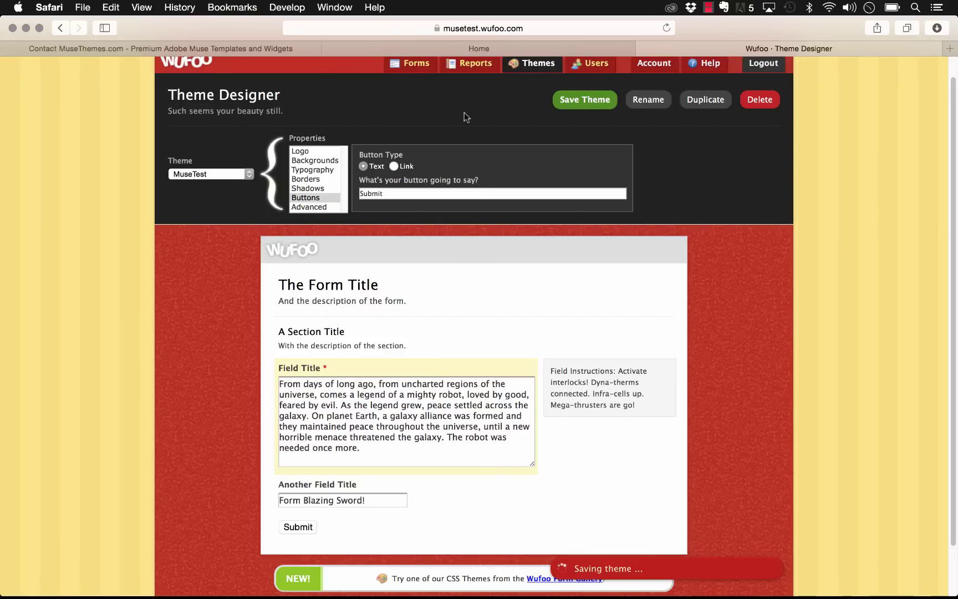
Step: Apply the MuseTest theme to the Sample for MuseThemes form
{"action": "left_click", "coordinate": [414, 63]}
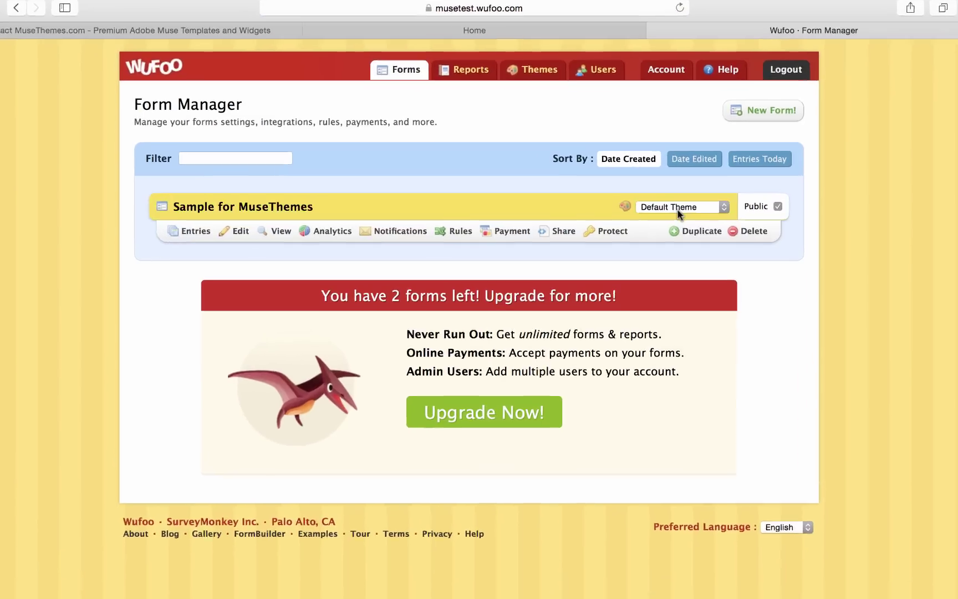
{"action": "left_click", "coordinate": [663, 209]}
{"action": "left_click", "coordinate": [739, 209]}
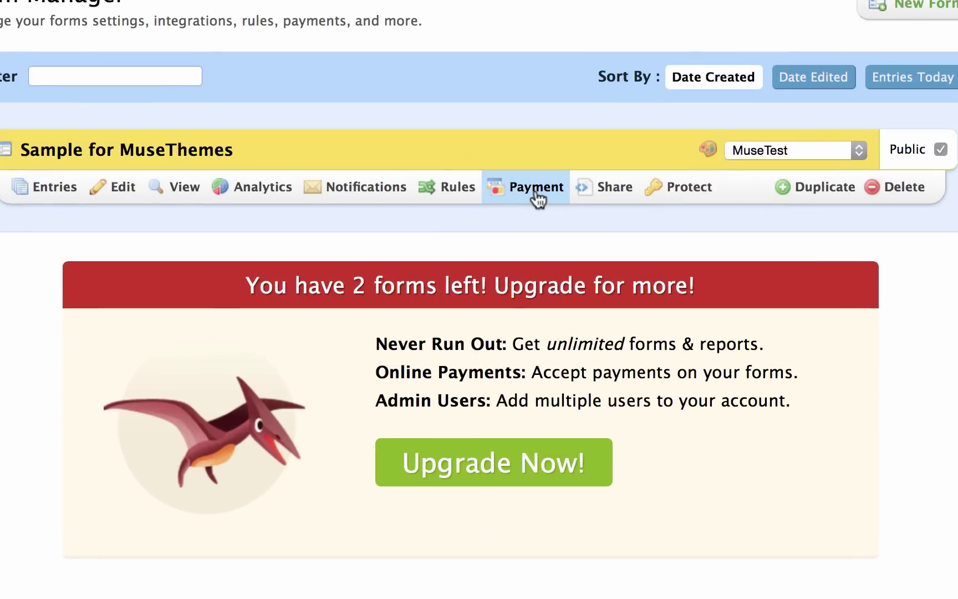
Step: Enable trial payments for the form with PayPal Standard as the merchant
{"action": "left_click", "coordinate": [531, 192]}
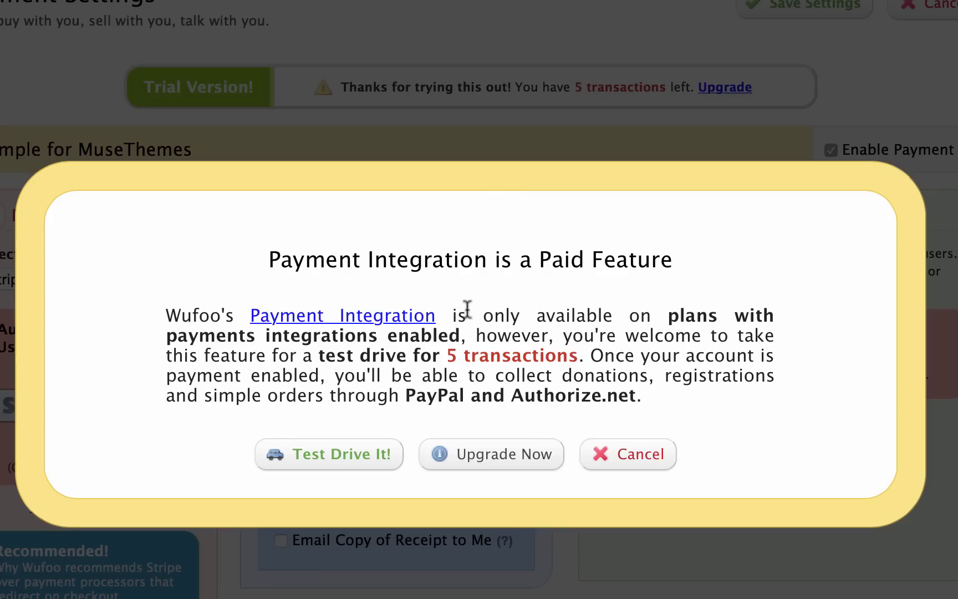
{"action": "left_click", "coordinate": [334, 464]}
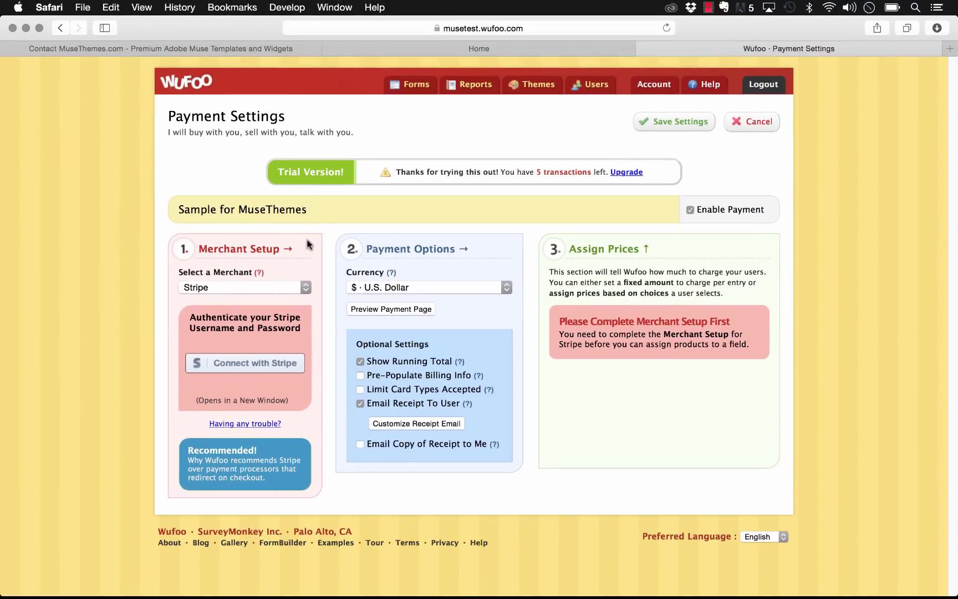
{"action": "left_click", "coordinate": [244, 286]}
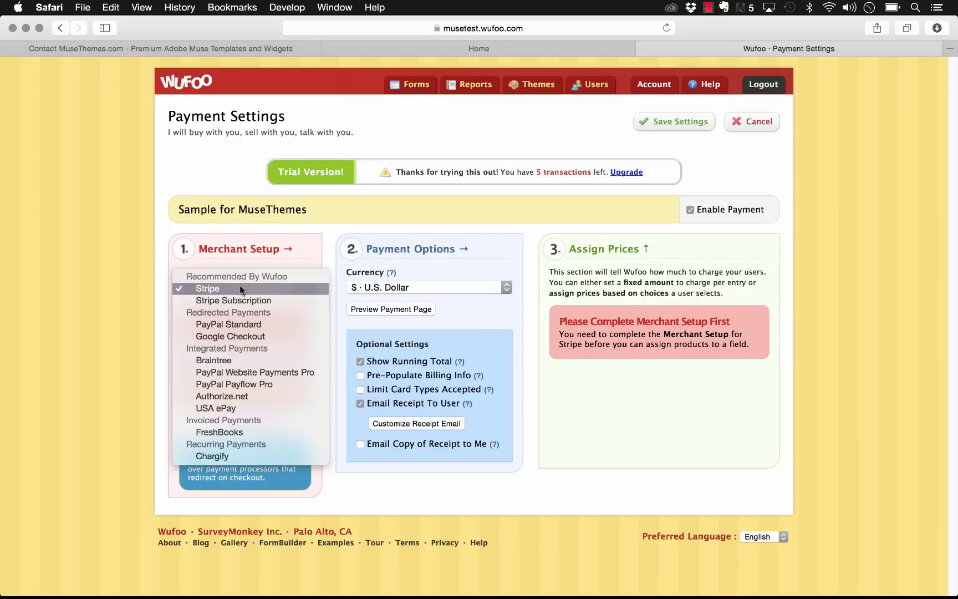
{"action": "left_click", "coordinate": [240, 288]}
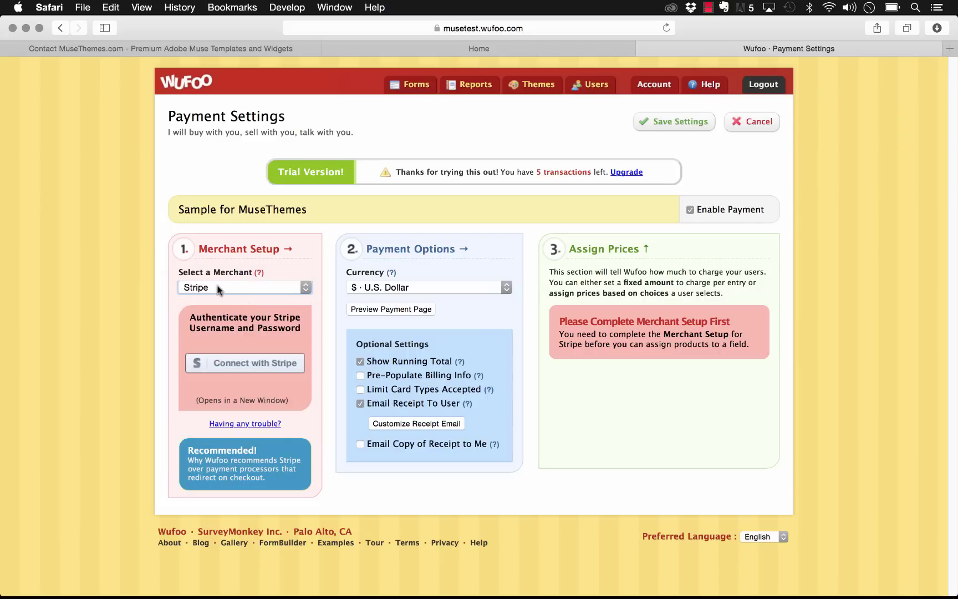
{"action": "left_click", "coordinate": [219, 289]}
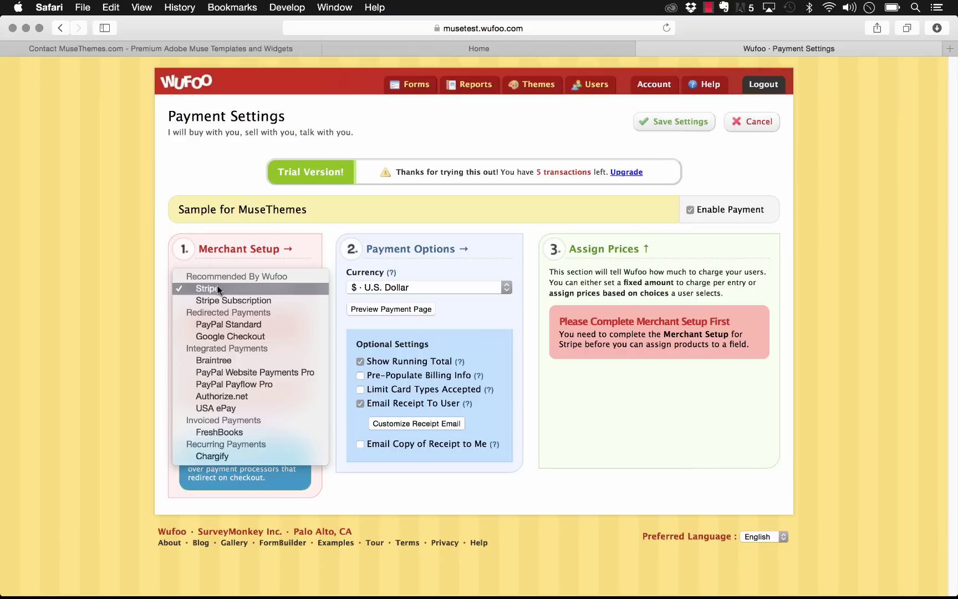
{"action": "left_click", "coordinate": [232, 325]}
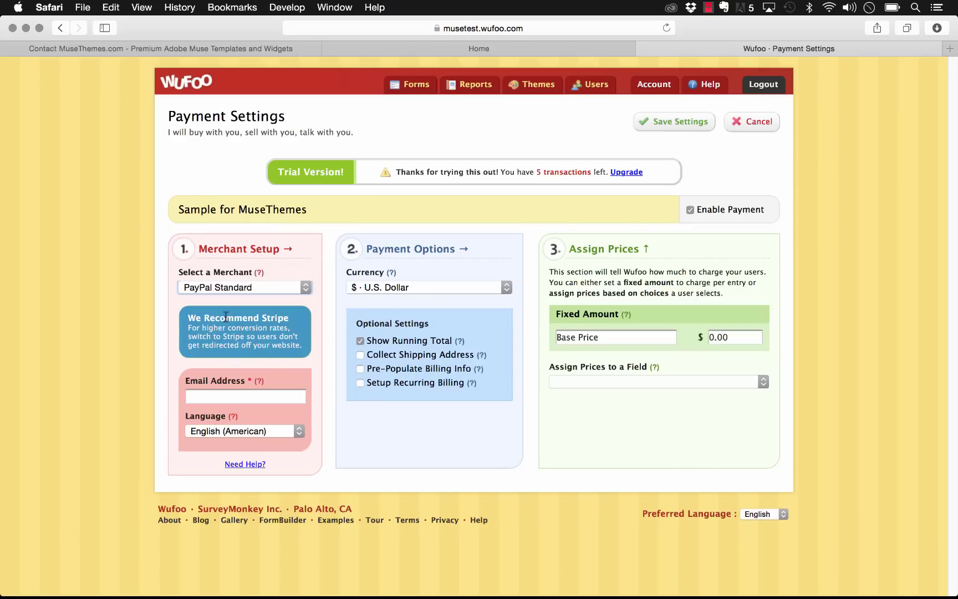
{"action": "left_click", "coordinate": [202, 396]}
Step: Change the Base Price to 10.00 and set per-choice pricing on Select a Choice
{"action": "left_click", "coordinate": [604, 337]}
{"action": "left_click", "coordinate": [758, 333]}
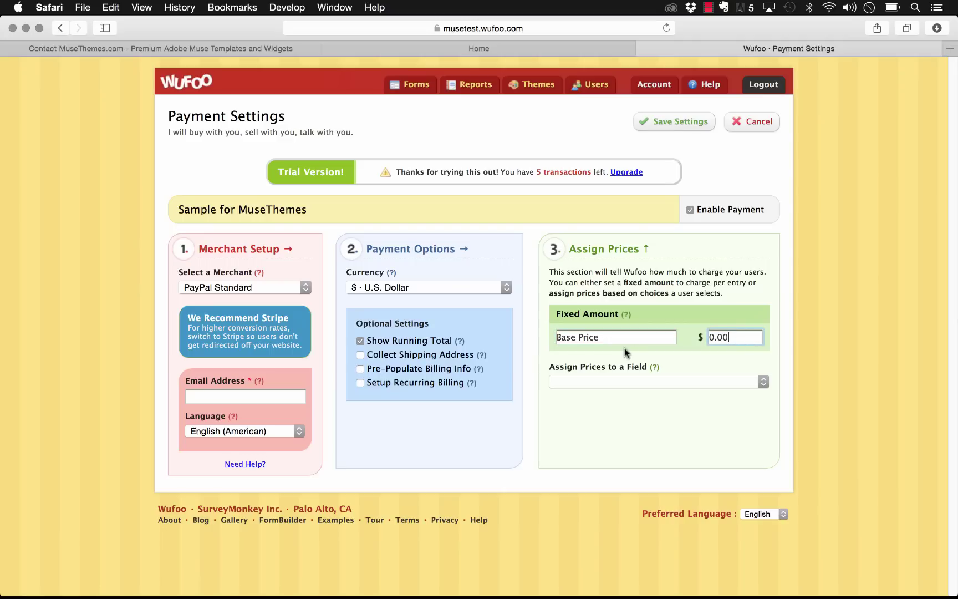
{"action": "key", "text": "BackSpace"}
{"action": "key", "text": "BackSpace"}
{"action": "key", "text": "BackSpace"}
{"action": "key", "text": "BackSpace"}
{"action": "left_click", "coordinate": [695, 388]}
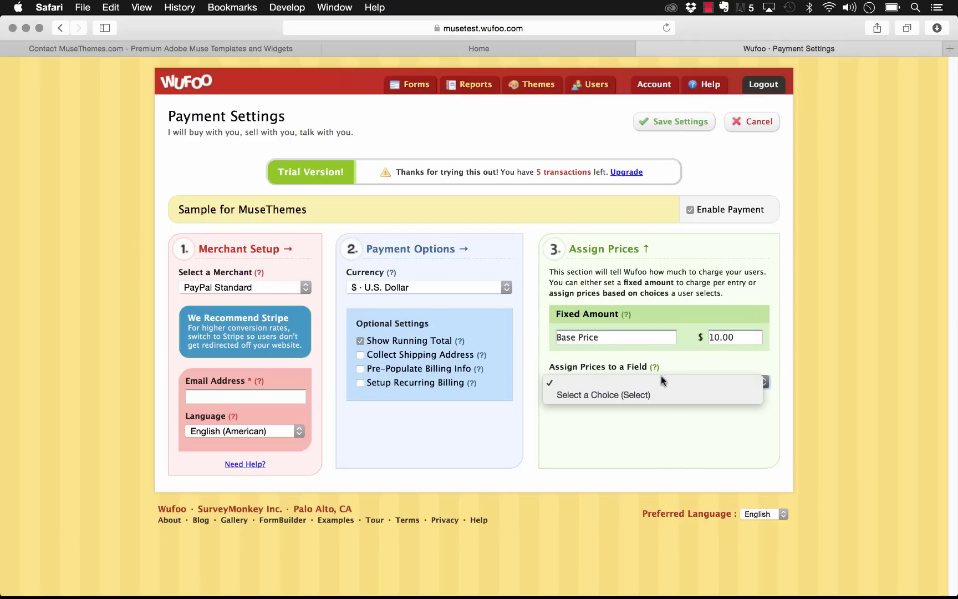
{"action": "left_click", "coordinate": [634, 395]}
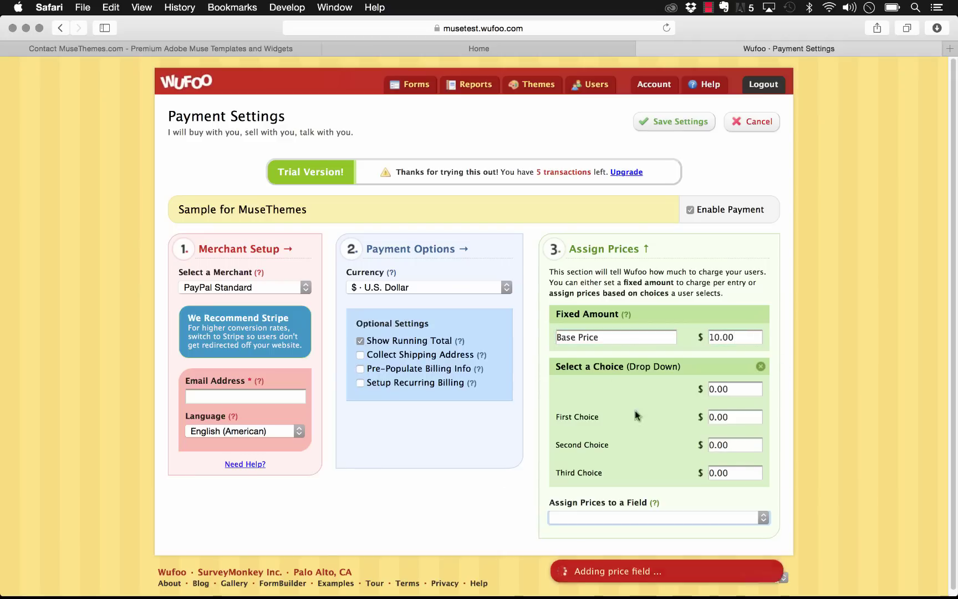
{"action": "double_click", "coordinate": [724, 417]}
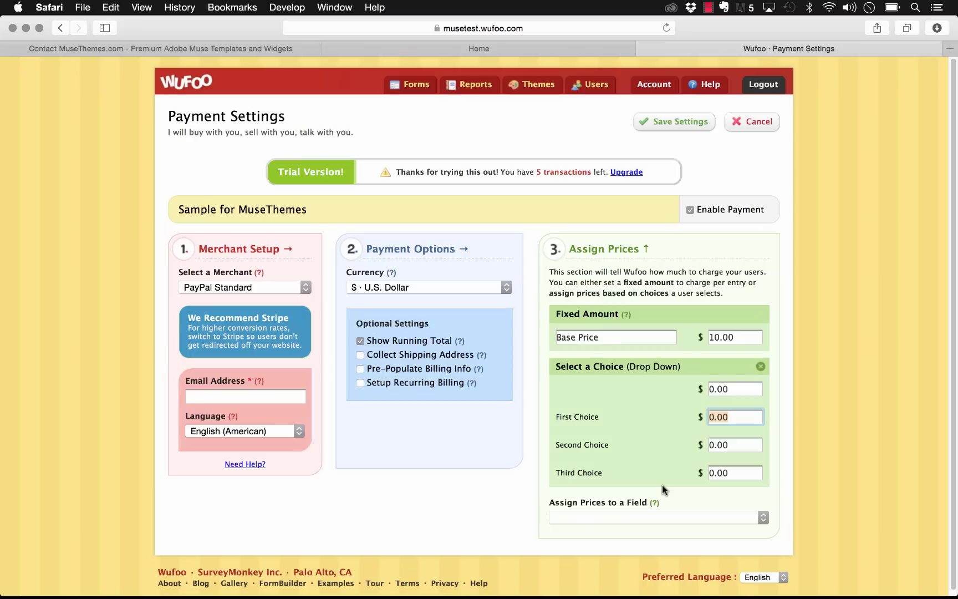
{"action": "left_click", "coordinate": [807, 282]}
Step: Add the PayPal merchant e-mail address, save the payment settings, and return to Forms
{"action": "left_click", "coordinate": [658, 122]}
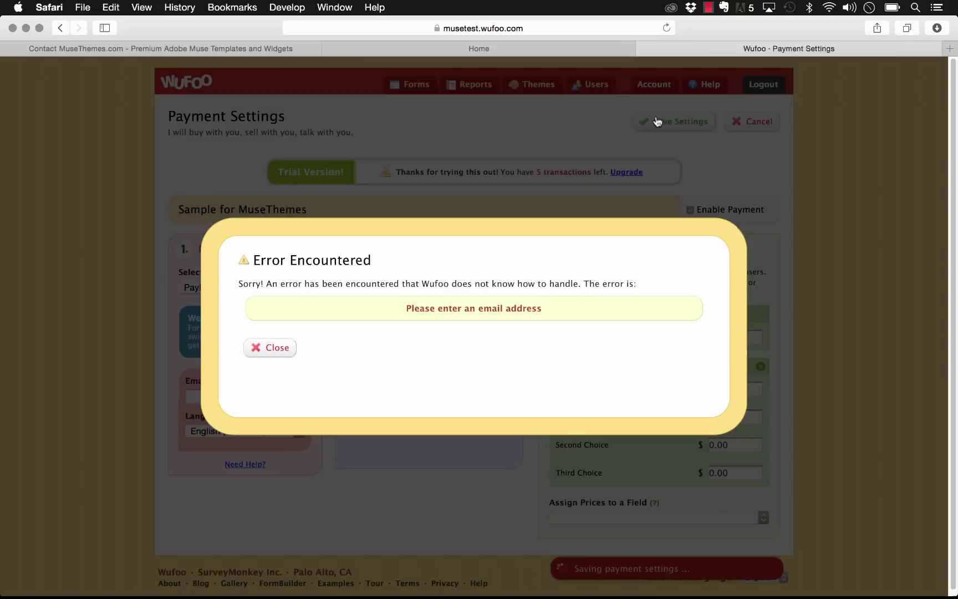
{"action": "left_click", "coordinate": [266, 349]}
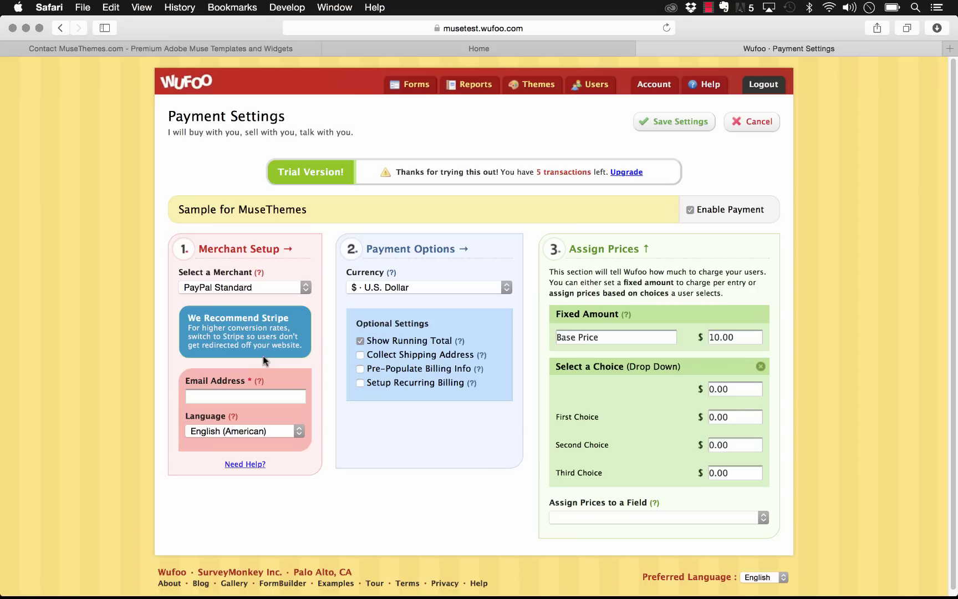
{"action": "left_click", "coordinate": [252, 395]}
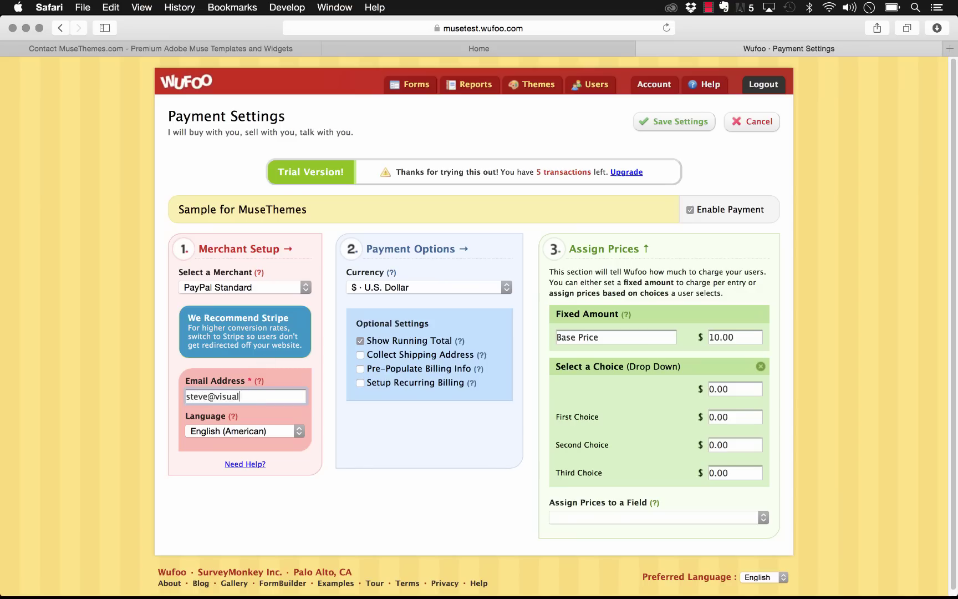
{"action": "left_click", "coordinate": [674, 120]}
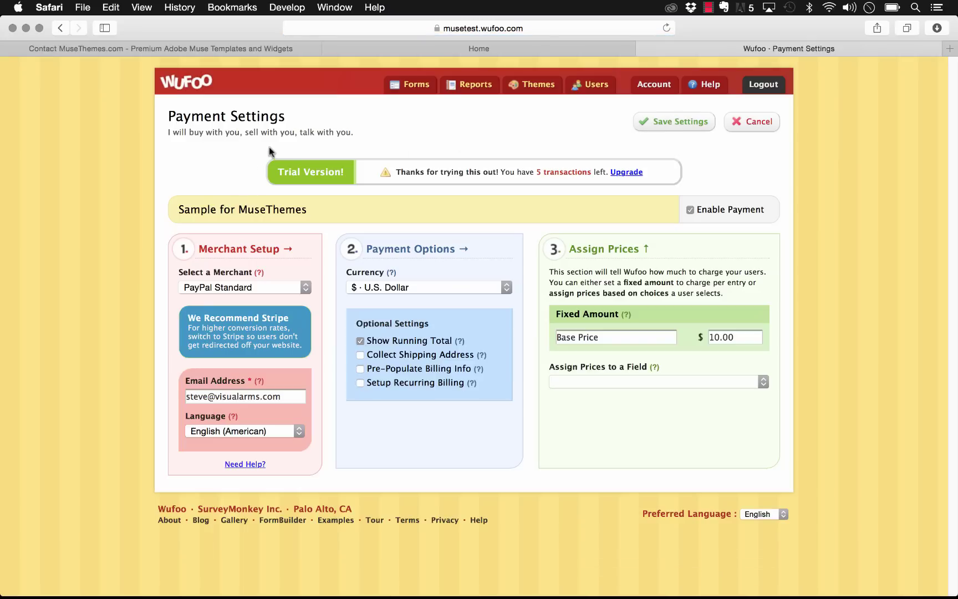
{"action": "left_click", "coordinate": [414, 86]}
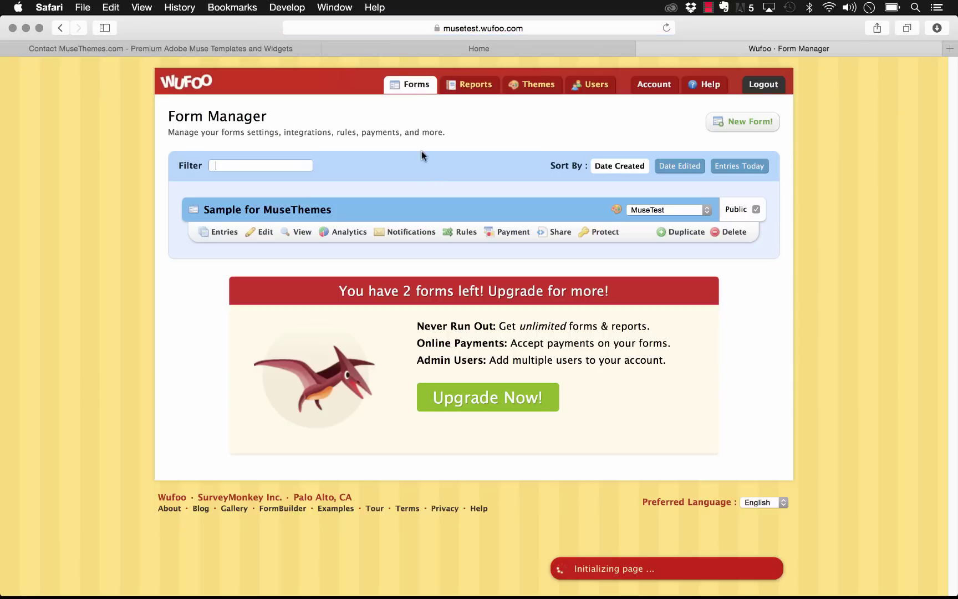
Step: Preview the live Sample for MuseThemes form, then delete it permanently
{"action": "left_click", "coordinate": [301, 232]}
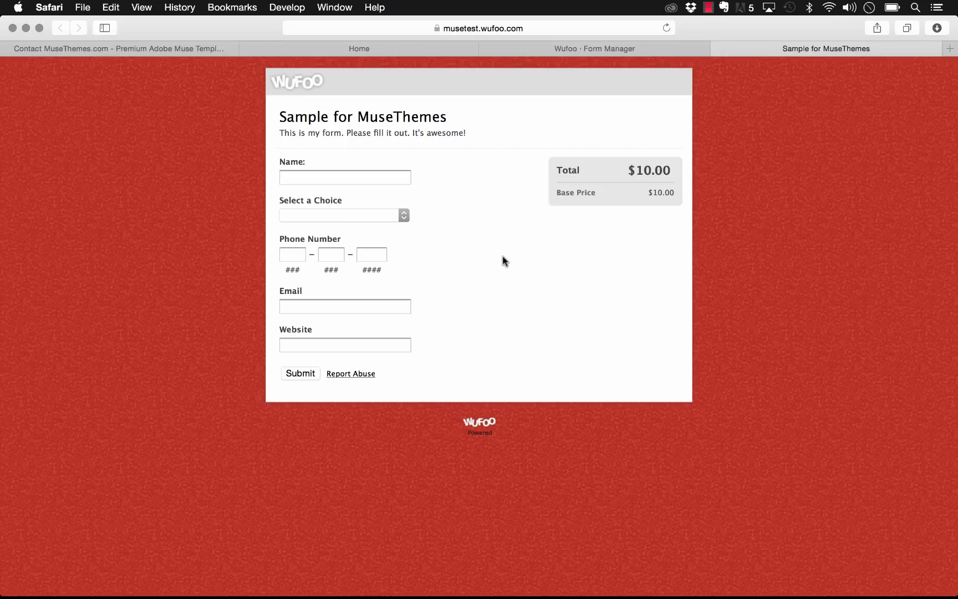
{"action": "left_click", "coordinate": [718, 48]}
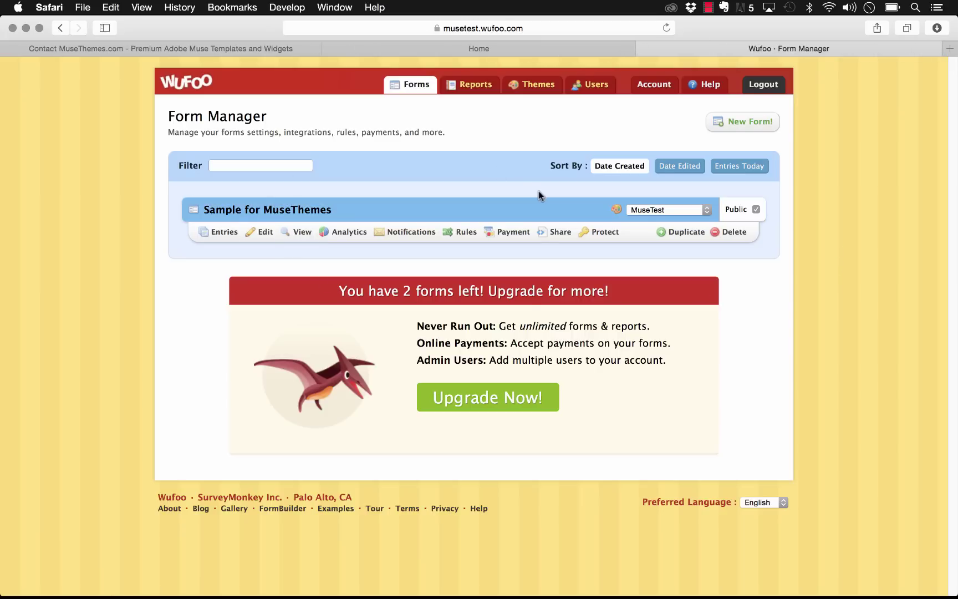
{"action": "left_click", "coordinate": [733, 232]}
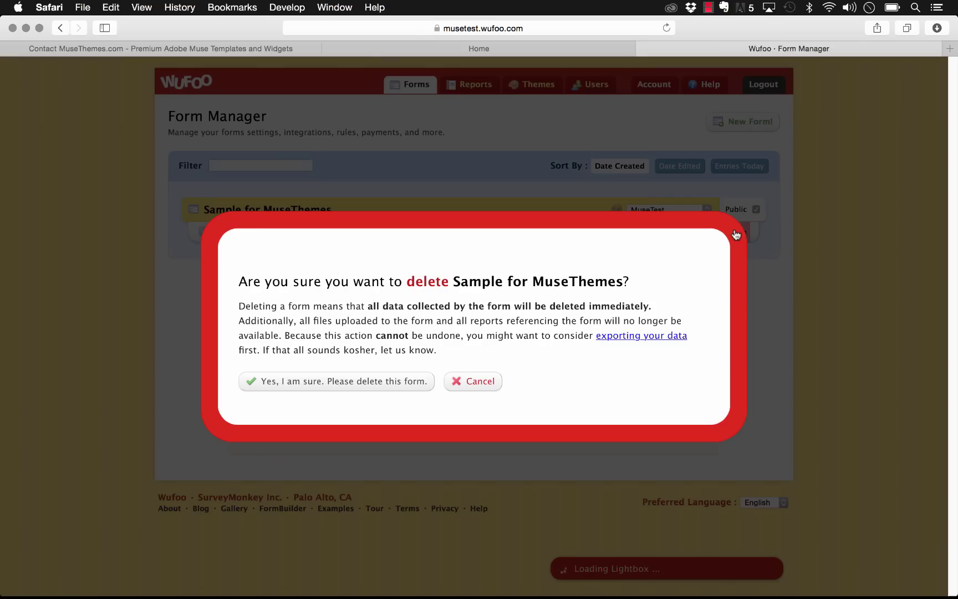
{"action": "left_click", "coordinate": [362, 388]}
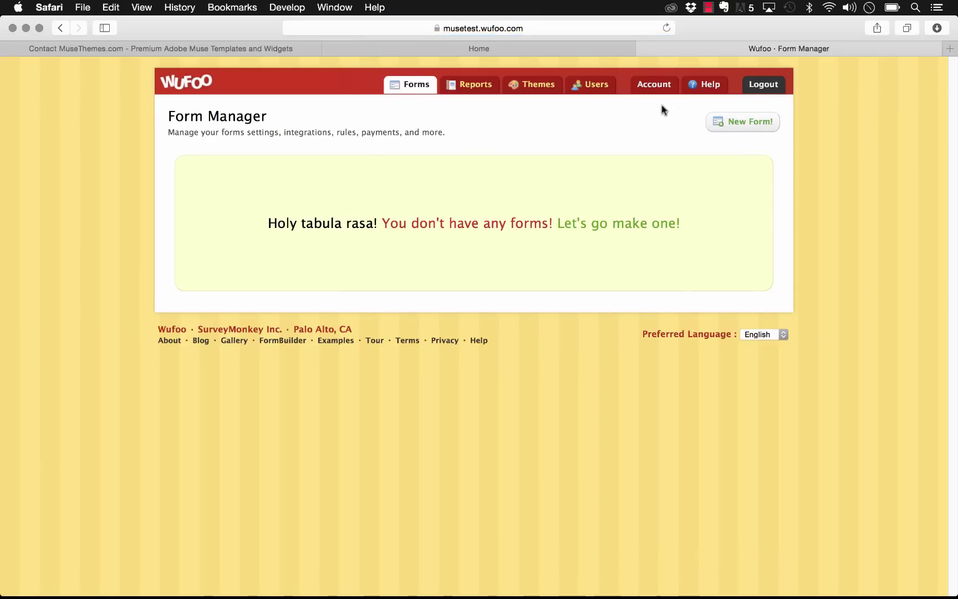
Step: Create a new form with a Single Line Text field labelled 'Name'
{"action": "left_click", "coordinate": [752, 131]}
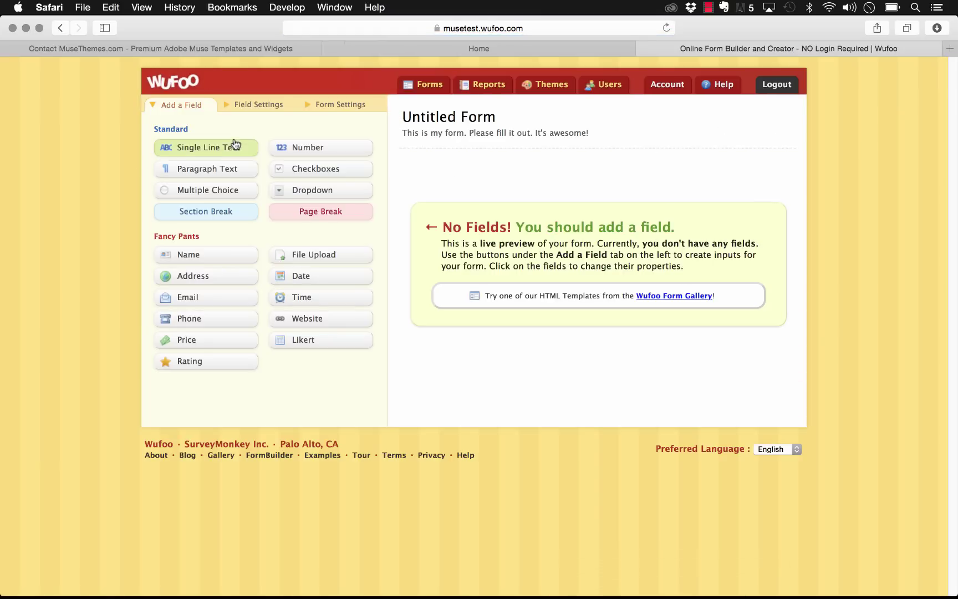
{"action": "left_click_drag", "start_coordinate": [189, 153], "coordinate": [447, 171]}
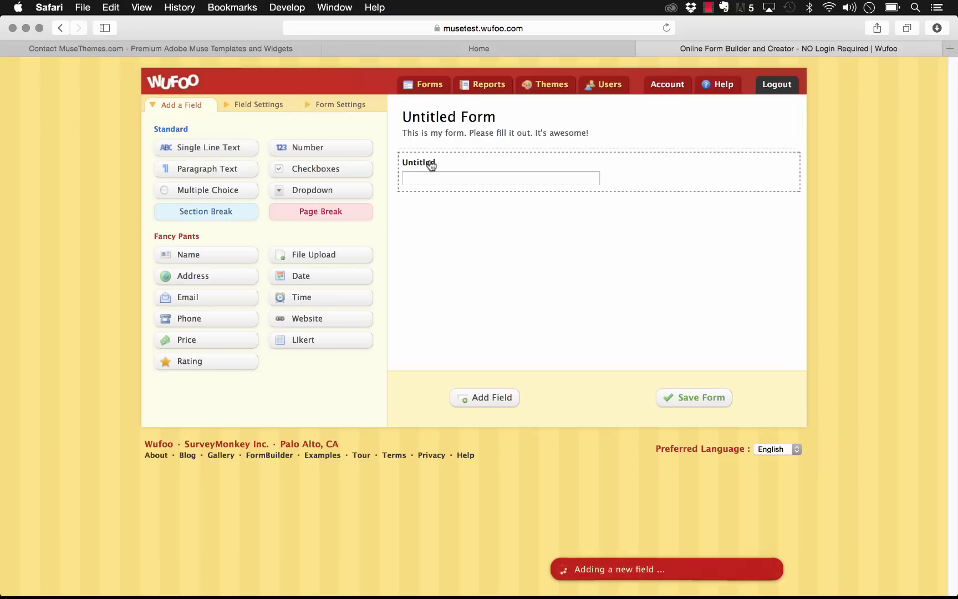
{"action": "left_click", "coordinate": [430, 161]}
{"action": "type", "text": "Name"}
{"action": "key", "text": "Return"}
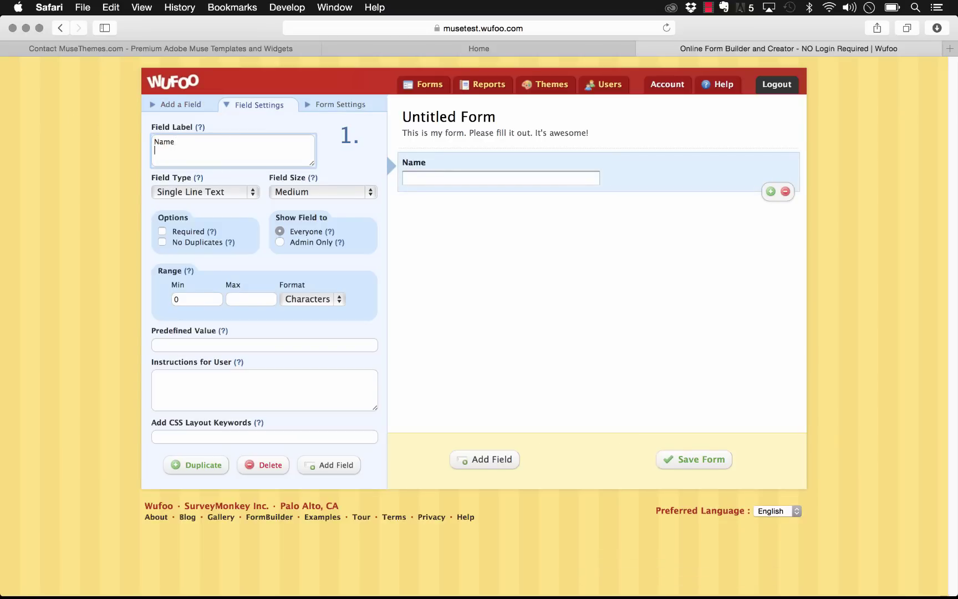
{"action": "left_click", "coordinate": [490, 460]}
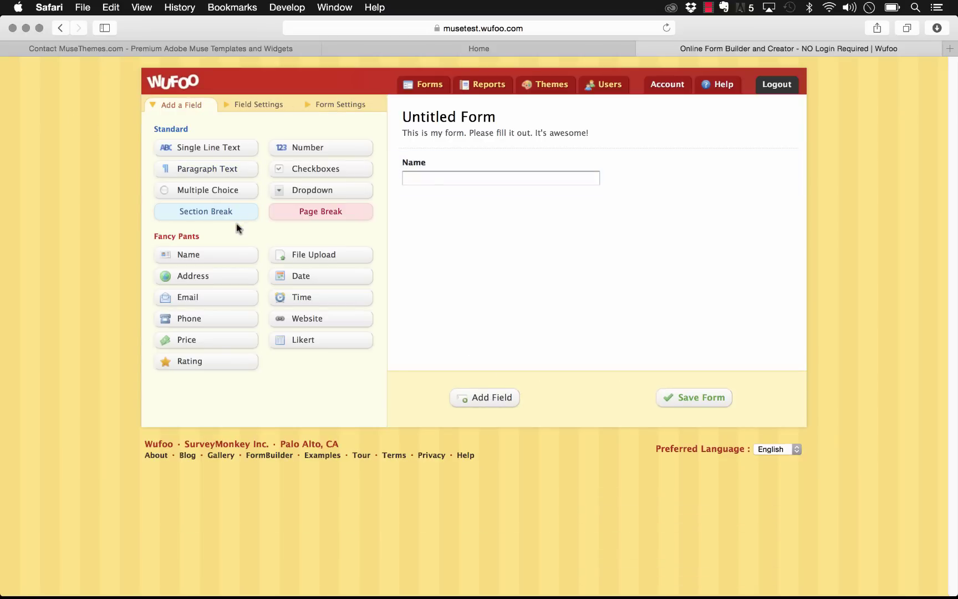
Step: Add a Multiple Choice field with choices Package 1, Package 2 and Package 3
{"action": "left_click_drag", "start_coordinate": [208, 190], "coordinate": [442, 215]}
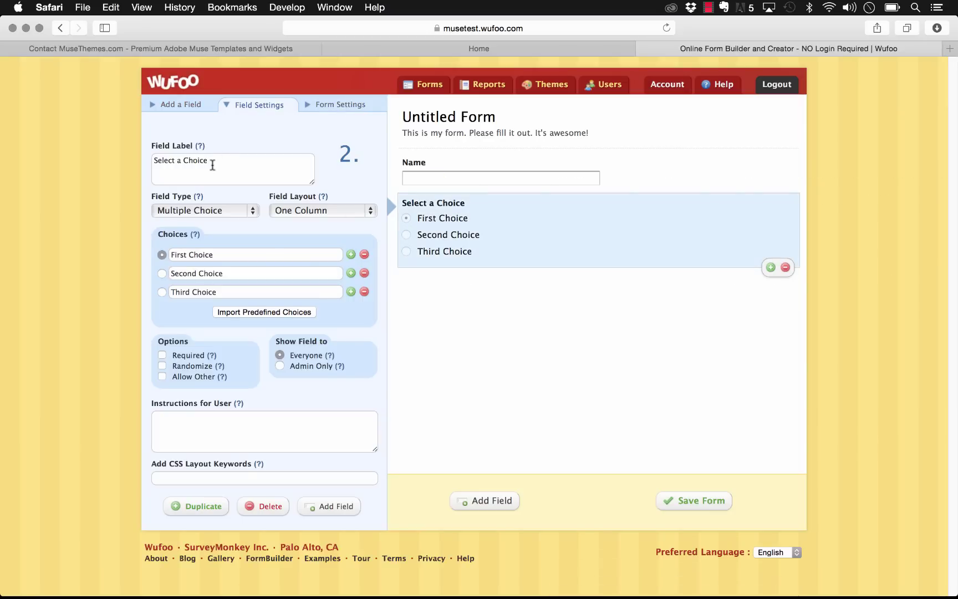
{"action": "left_click_drag", "start_coordinate": [222, 255], "coordinate": [127, 254]}
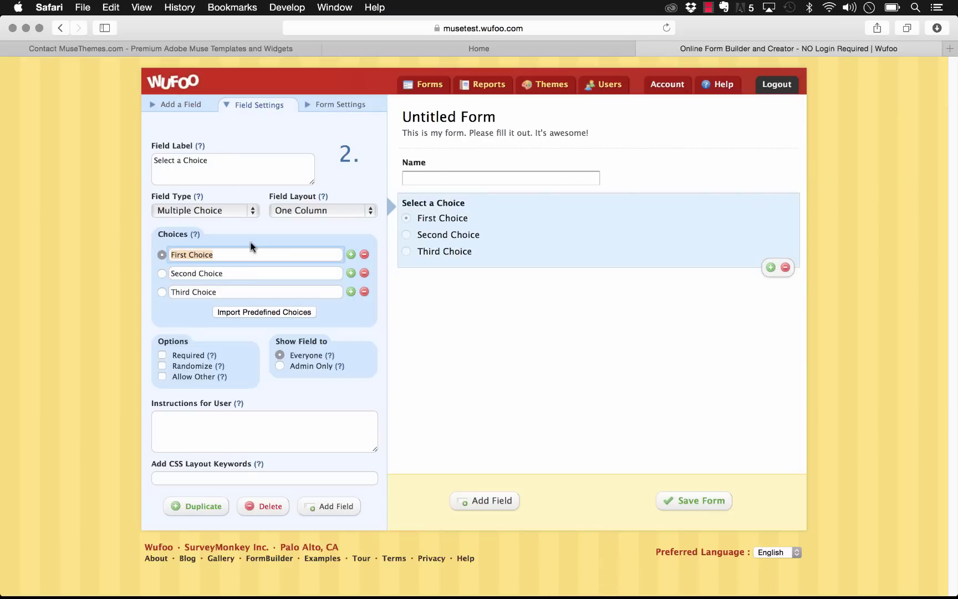
{"action": "type", "text": "Package 1"}
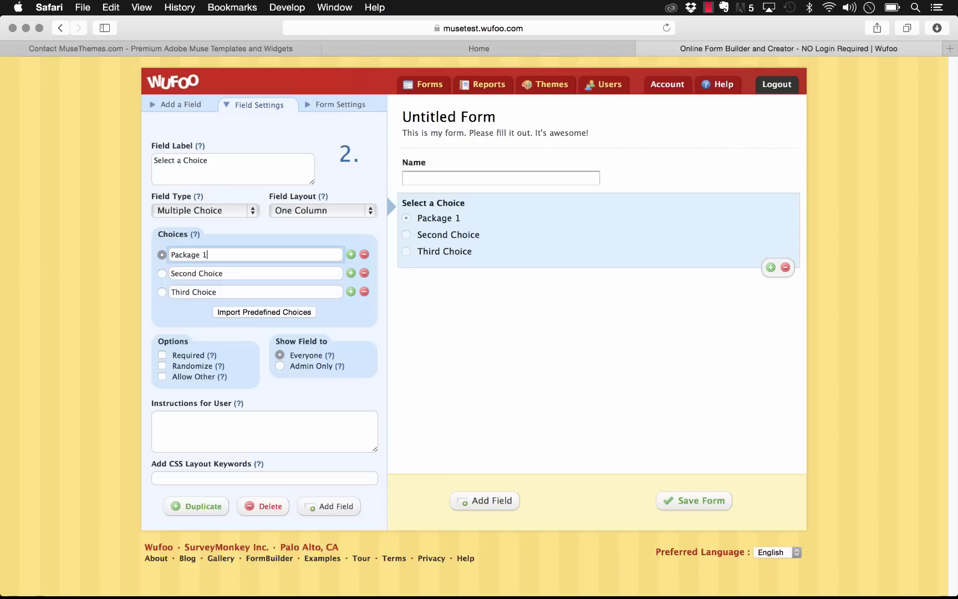
{"action": "key", "text": "Tab"}
{"action": "type", "text": "Package 3"}
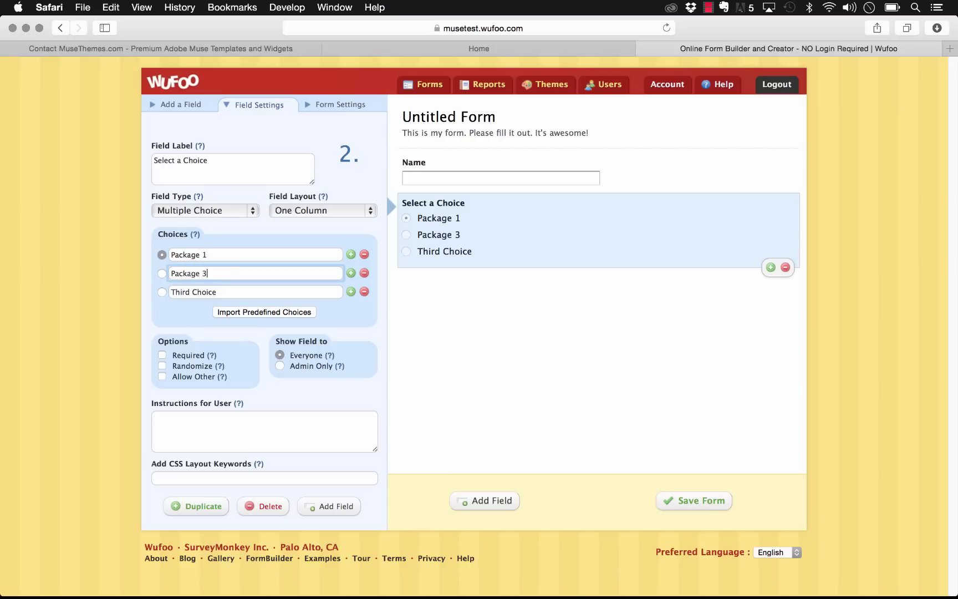
{"action": "key", "text": "BackSpace"}
{"action": "type", "text": "2"}
{"action": "key", "text": "Tab"}
{"action": "type", "text": "Packa"}
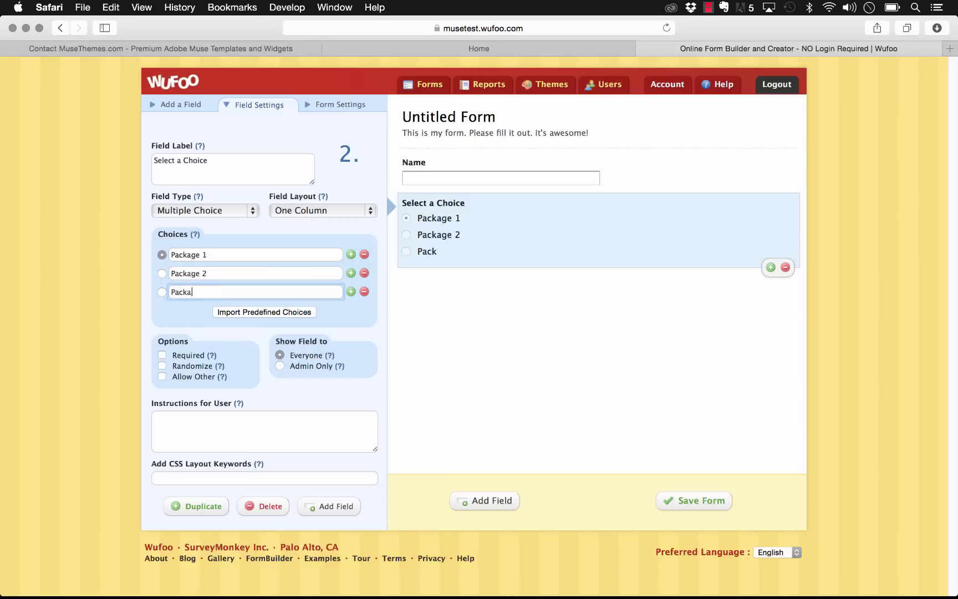
{"action": "type", "text": "ge 3"}
Step: Skip the predefined choices importer and save the new form
{"action": "left_click", "coordinate": [264, 312]}
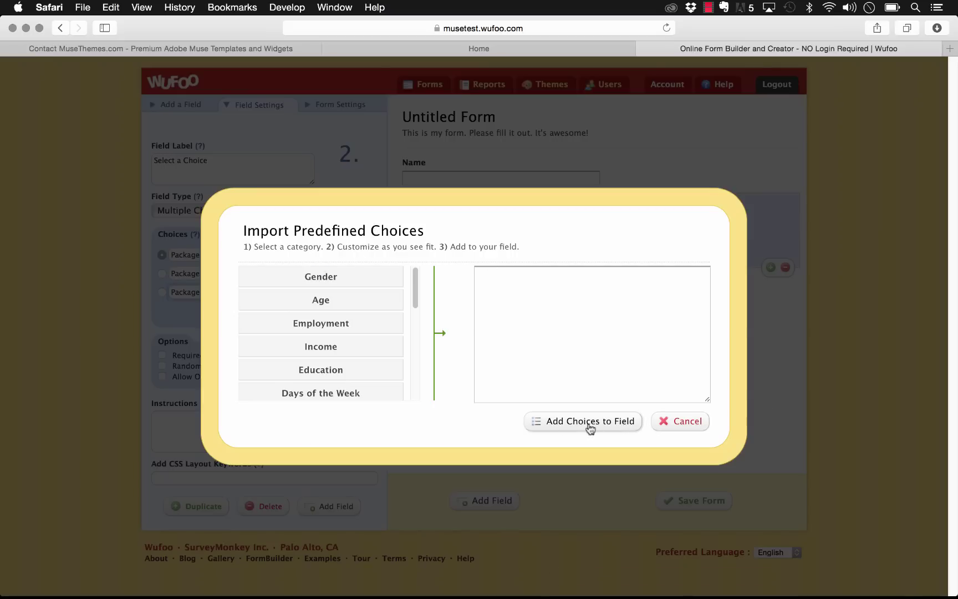
{"action": "left_click", "coordinate": [678, 422]}
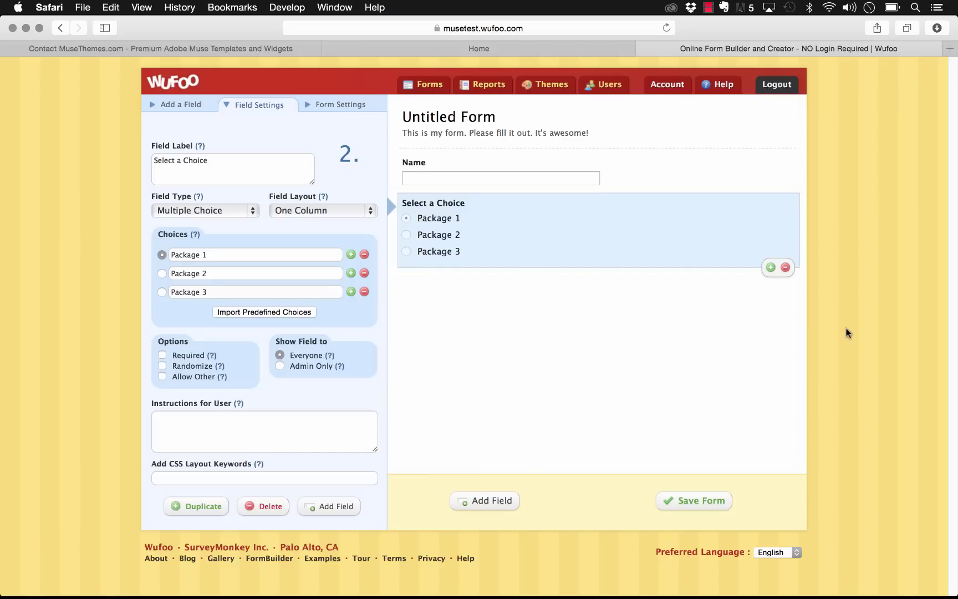
{"action": "left_click", "coordinate": [686, 501]}
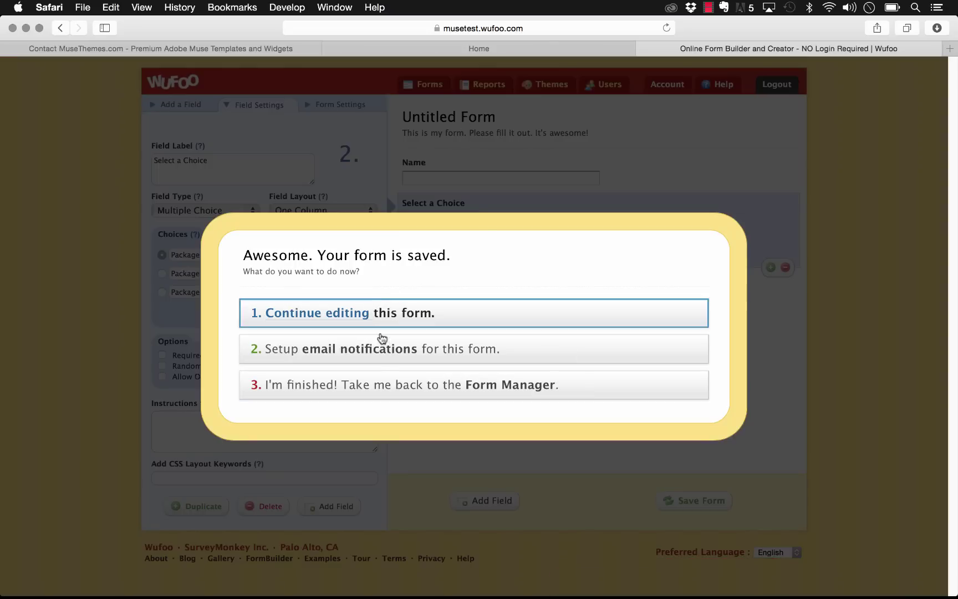
Step: Enable trial payments on the new form with PayPal Standard and the merchant e-mail
{"action": "left_click", "coordinate": [379, 386]}
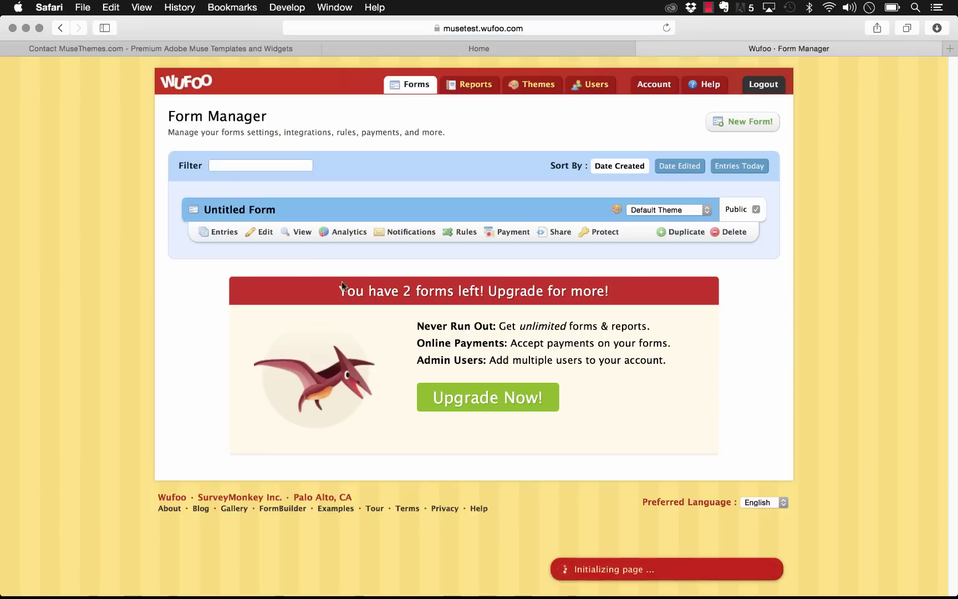
{"action": "left_click", "coordinate": [517, 238]}
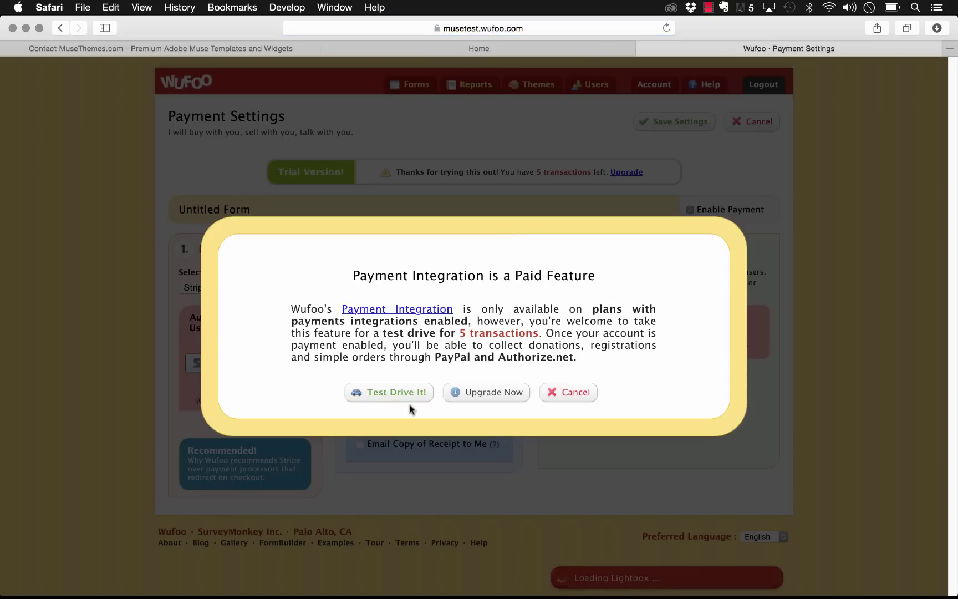
{"action": "left_click", "coordinate": [405, 395]}
{"action": "left_click", "coordinate": [214, 287]}
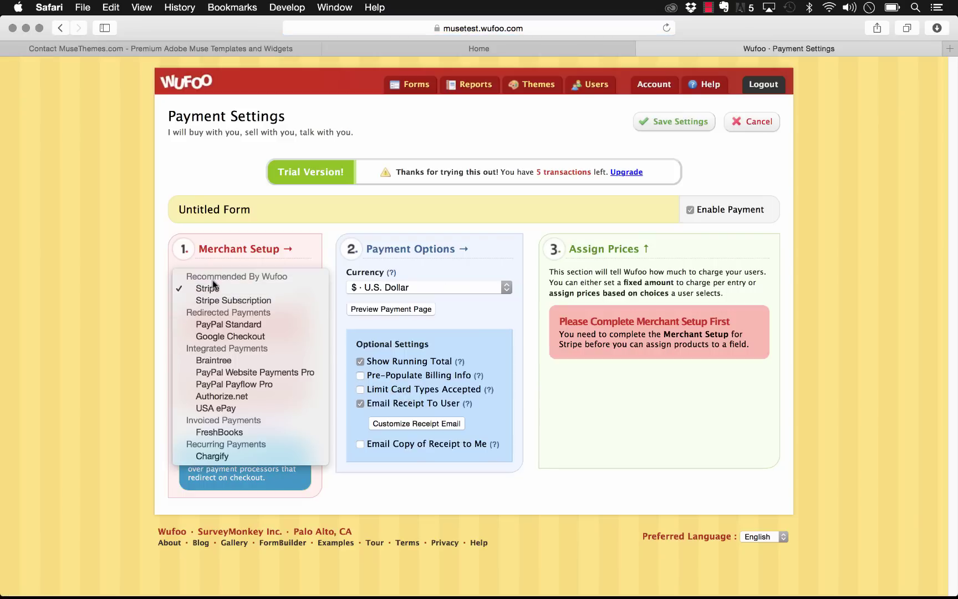
{"action": "left_click", "coordinate": [214, 322]}
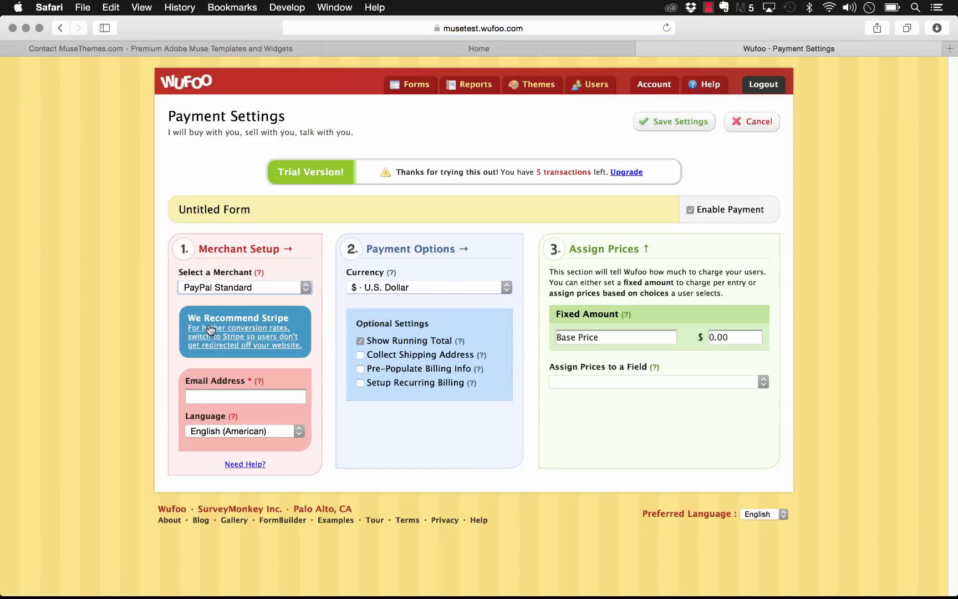
{"action": "left_click", "coordinate": [237, 397]}
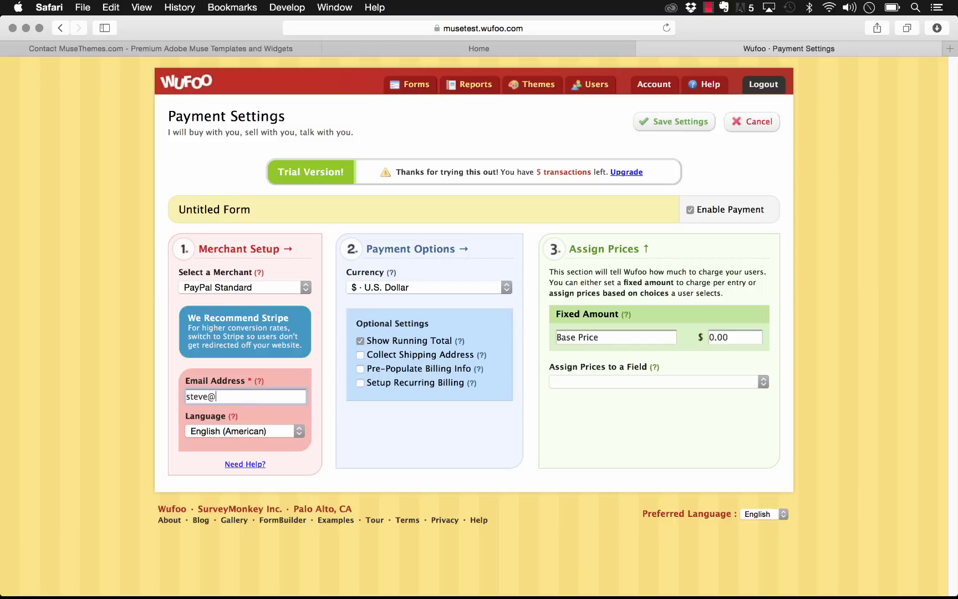
{"action": "key", "text": "Return"}
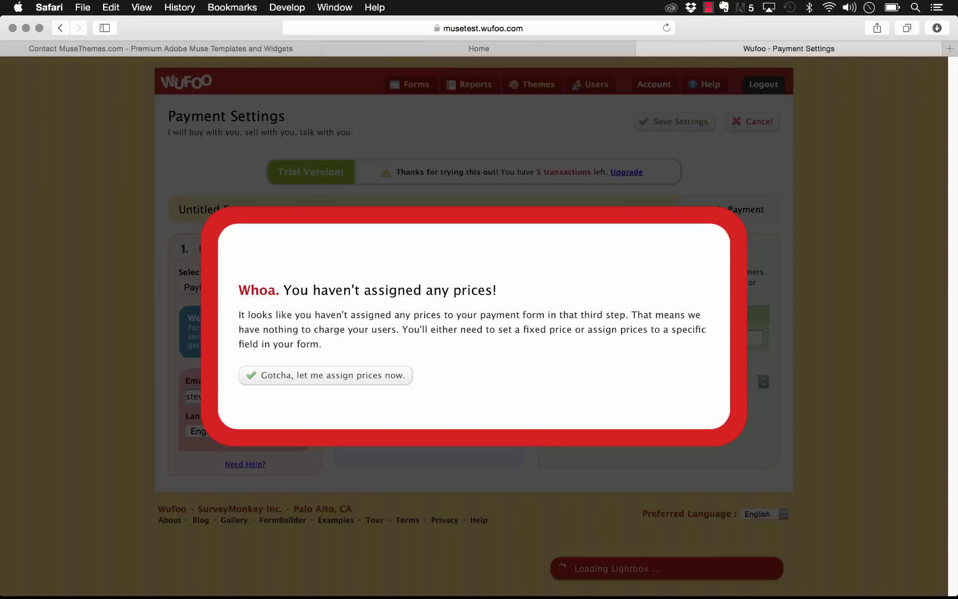
{"action": "left_click", "coordinate": [379, 377]}
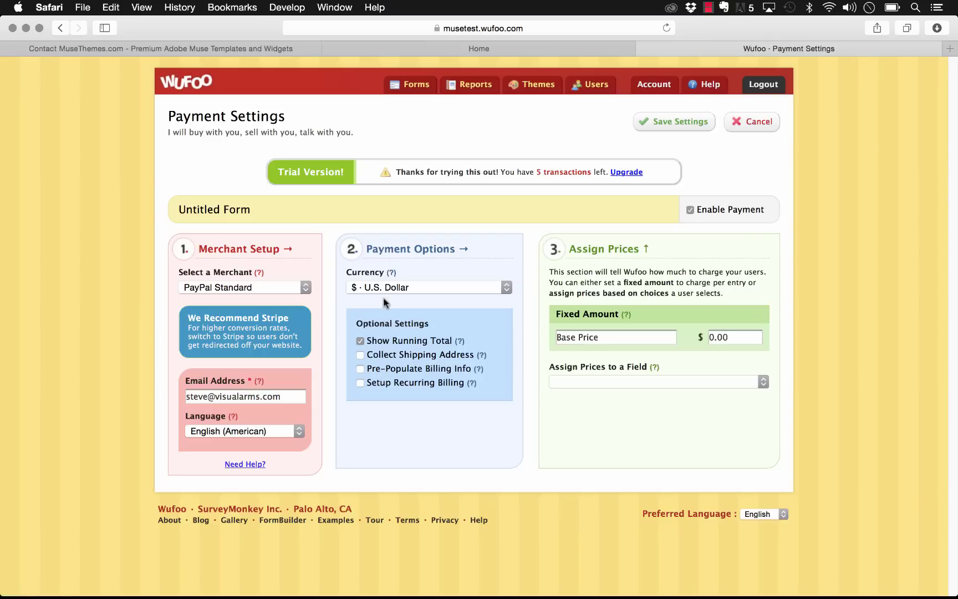
Step: Price Package 1, 2 and 3 at 10, 20 and 30, then save the settings
{"action": "left_click", "coordinate": [604, 380]}
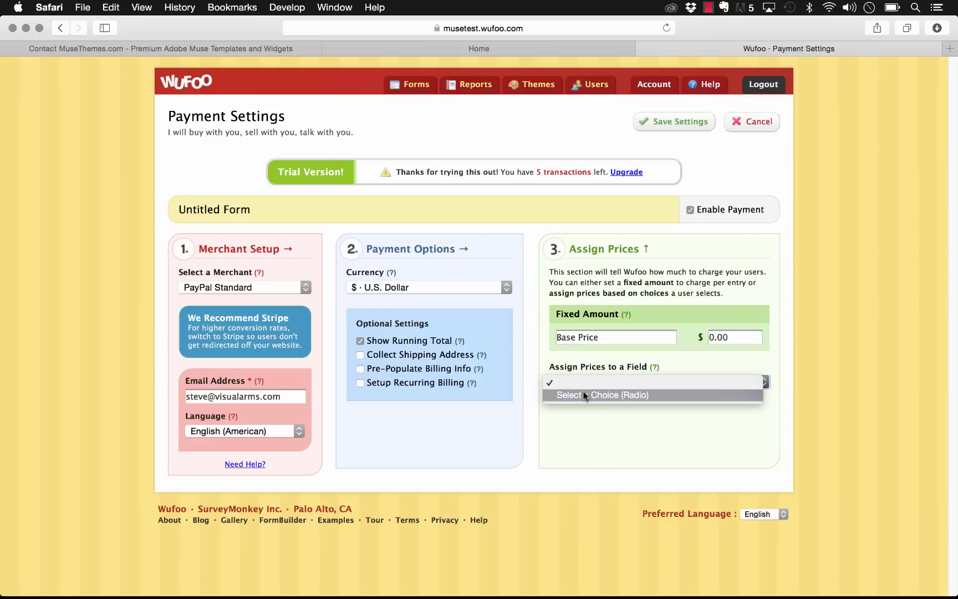
{"action": "left_click", "coordinate": [585, 395]}
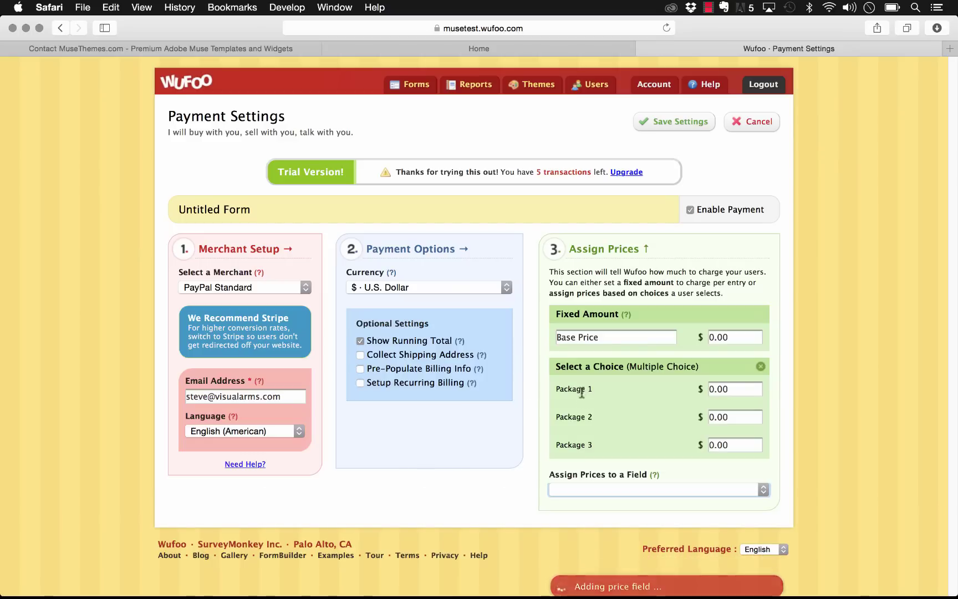
{"action": "left_click", "coordinate": [727, 388]}
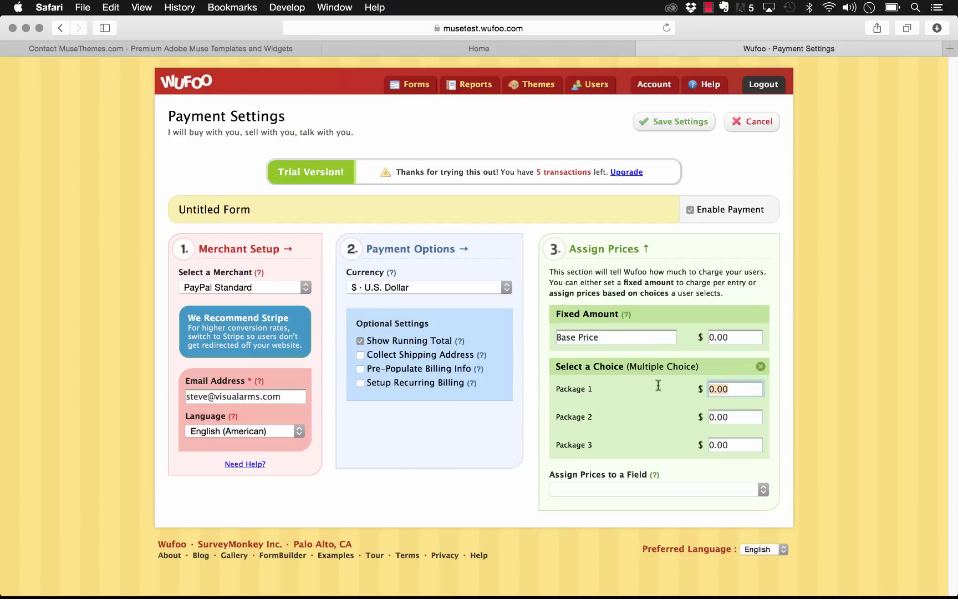
{"action": "type", "text": "10"}
{"action": "key", "text": "Tab"}
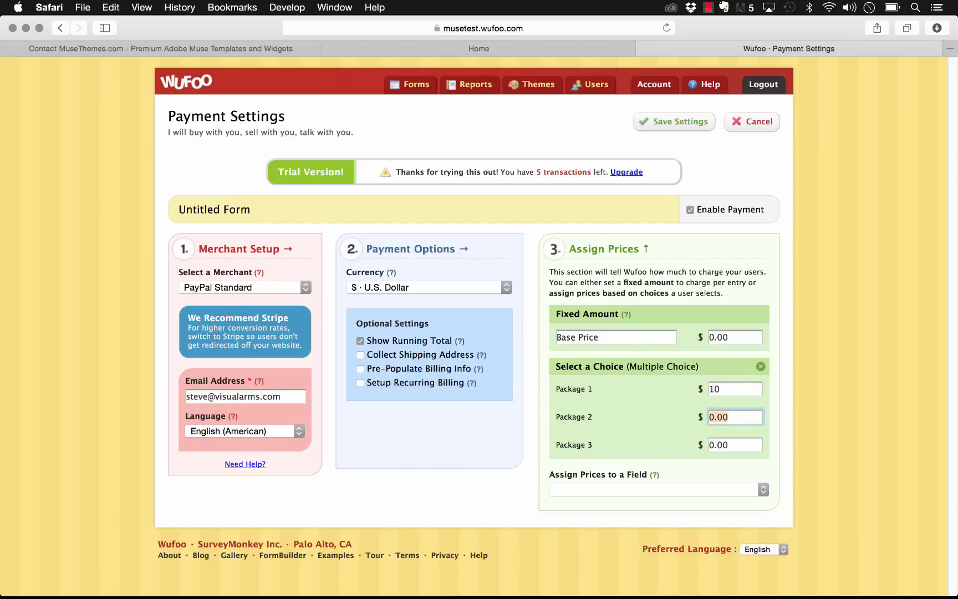
{"action": "type", "text": "20"}
{"action": "key", "text": "Tab"}
{"action": "type", "text": "30"}
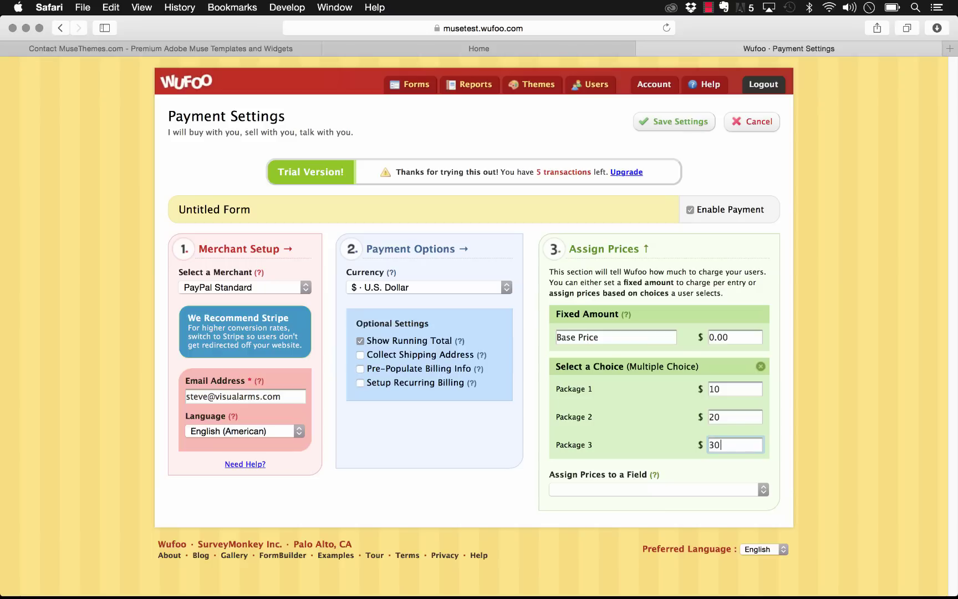
{"action": "left_click", "coordinate": [737, 491]}
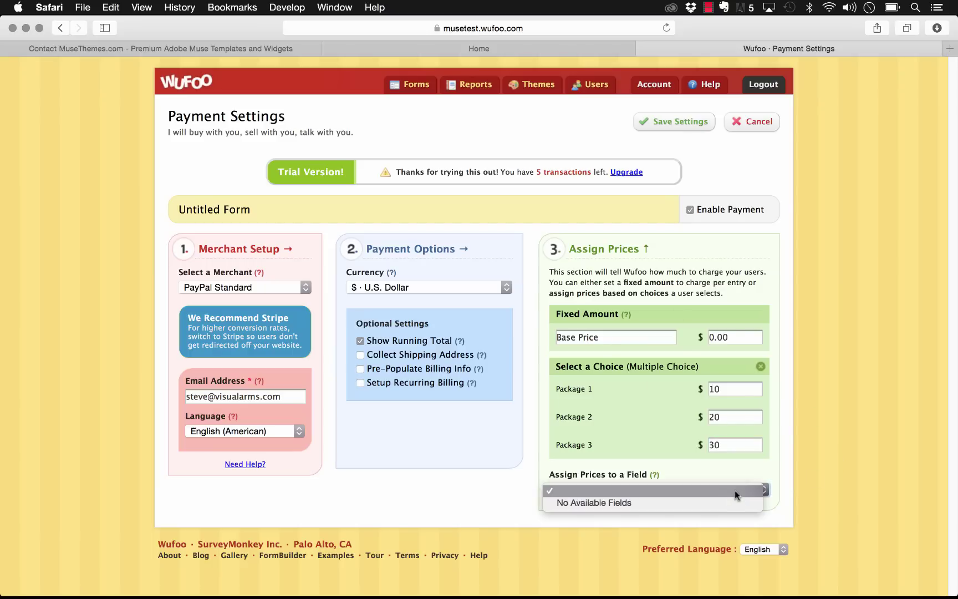
{"action": "left_click", "coordinate": [735, 491]}
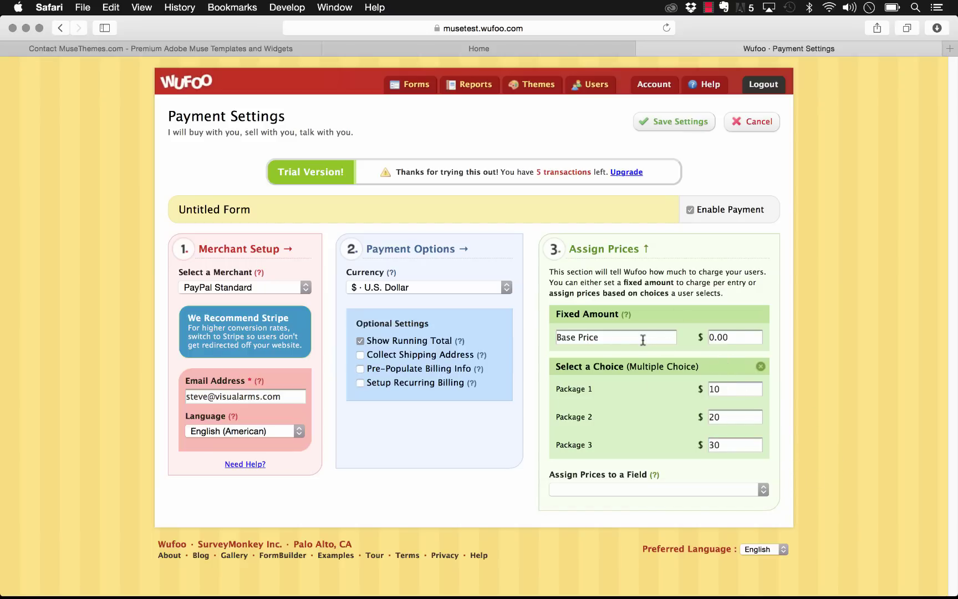
{"action": "left_click", "coordinate": [665, 122]}
{"action": "left_click", "coordinate": [411, 84]}
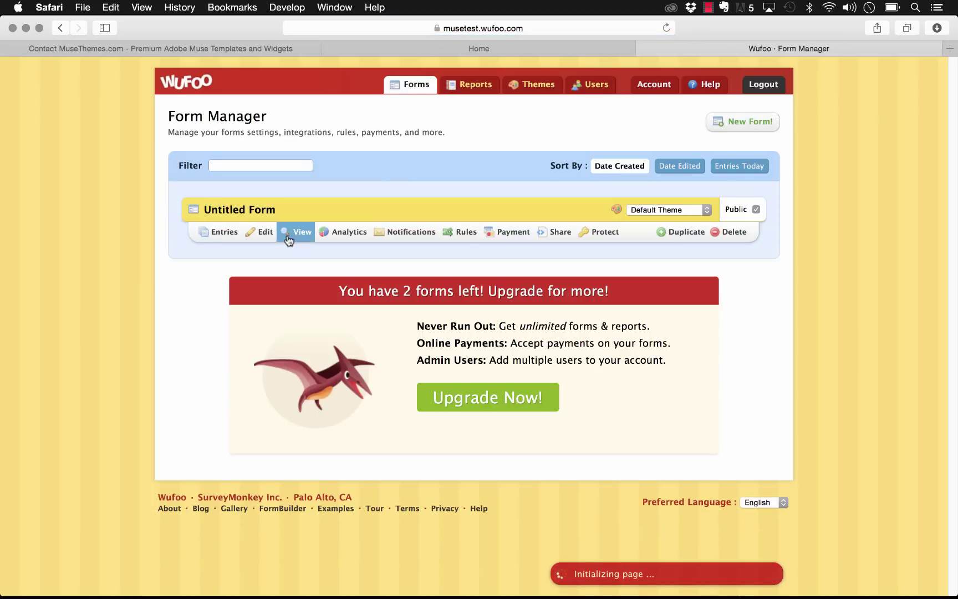
Step: Open the live form, compare each package's total, and pick Package 3
{"action": "left_click", "coordinate": [290, 233]}
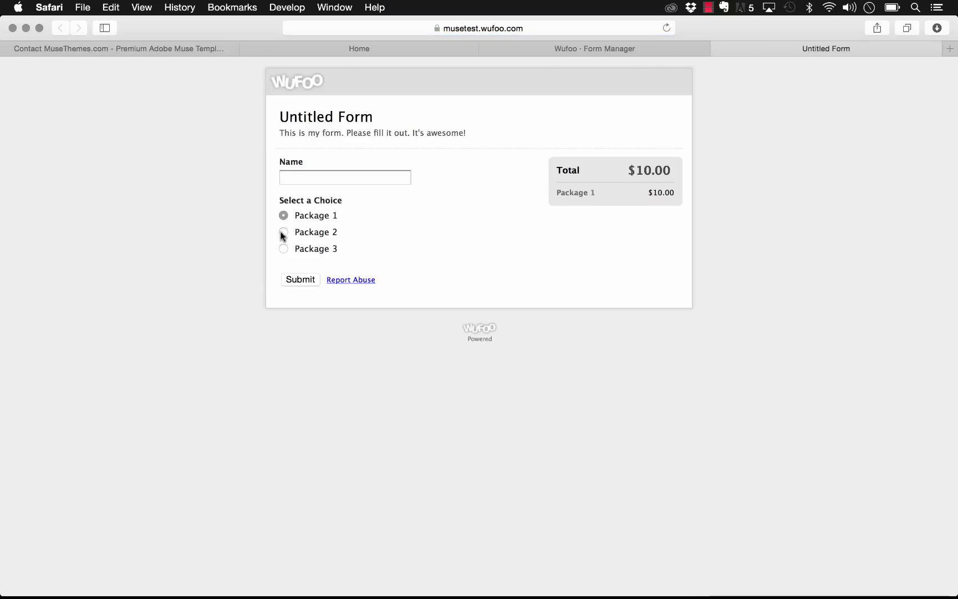
{"action": "left_click", "coordinate": [283, 233]}
{"action": "left_click", "coordinate": [284, 248]}
{"action": "left_click", "coordinate": [285, 232]}
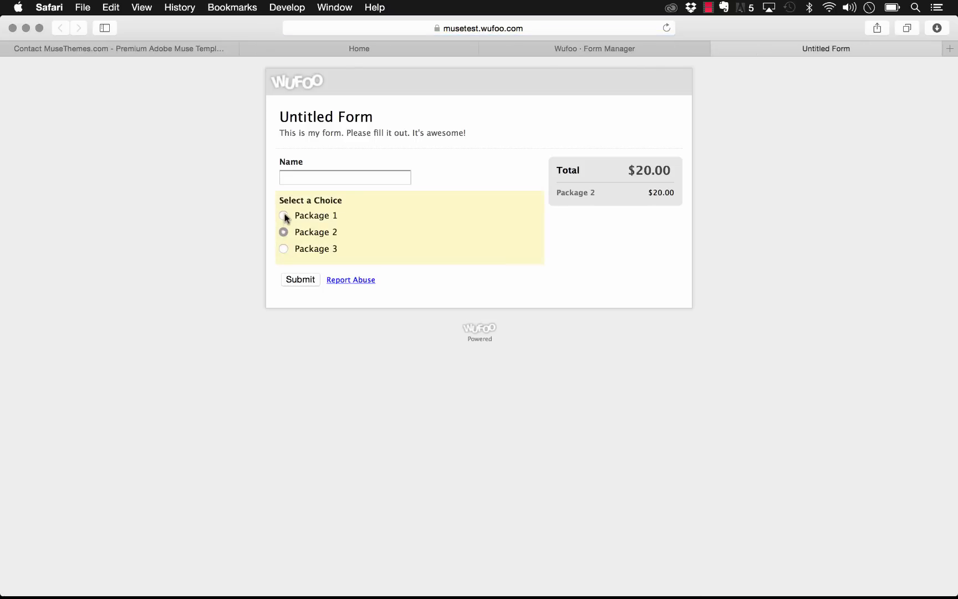
{"action": "left_click", "coordinate": [284, 216]}
{"action": "left_click", "coordinate": [284, 248]}
Step: Fill in the Name field and submit the Package 3 order to PayPal's $30.00 checkout
{"action": "left_click", "coordinate": [395, 175]}
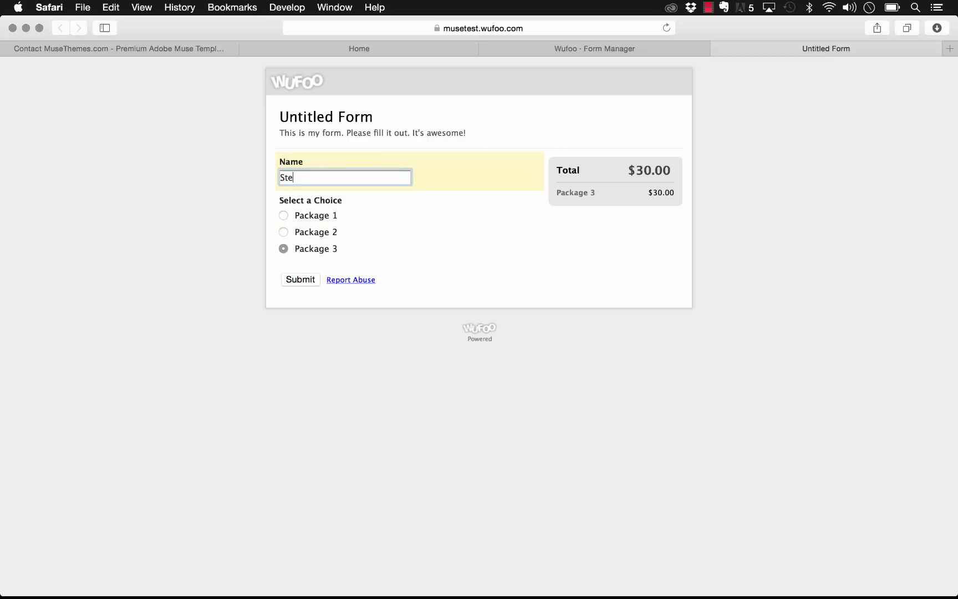
{"action": "left_click", "coordinate": [309, 284]}
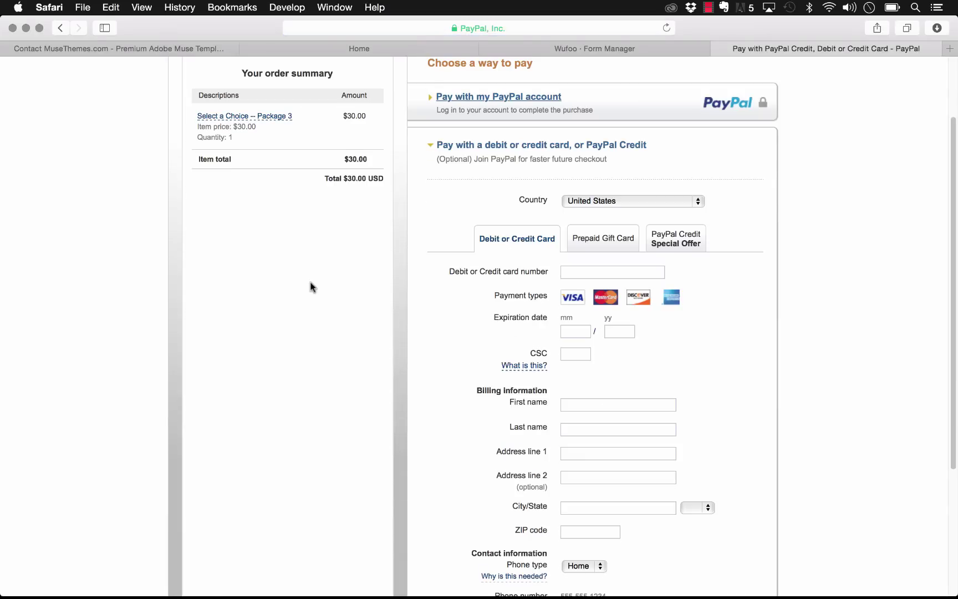
{"action": "scroll", "coordinate": [311, 287], "scroll_direction": "up", "scroll_amount": 3}
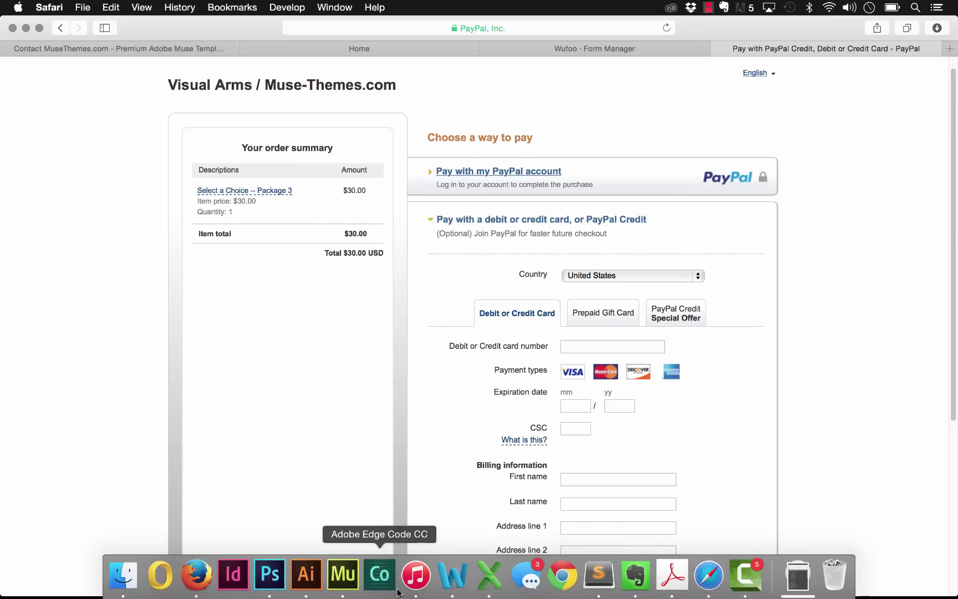
{"action": "left_click", "coordinate": [344, 574]}
Step: Check the Wufoo Forms widget's settings, then preview the Home page in the browser
{"action": "left_click", "coordinate": [437, 270]}
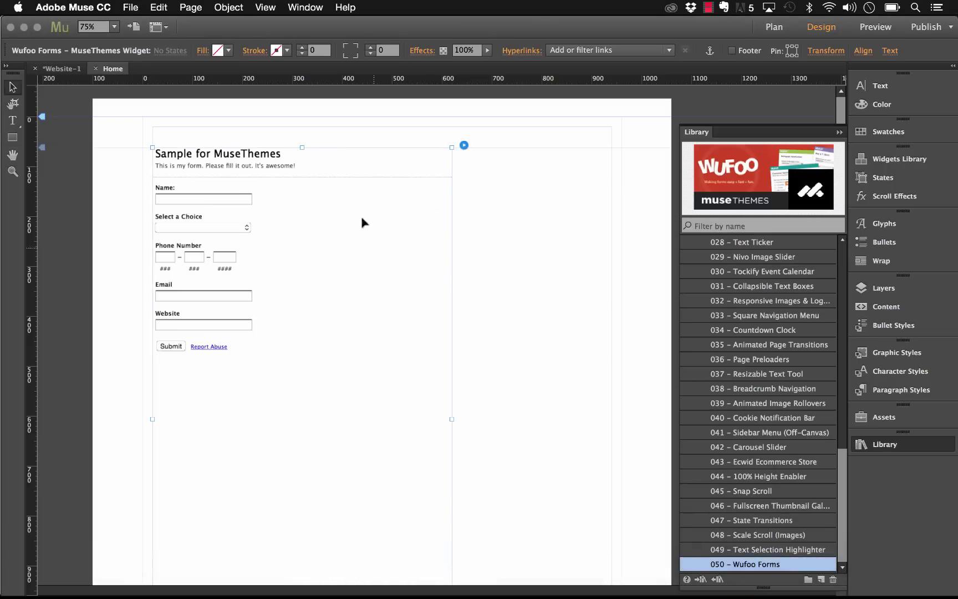
{"action": "left_click", "coordinate": [464, 146]}
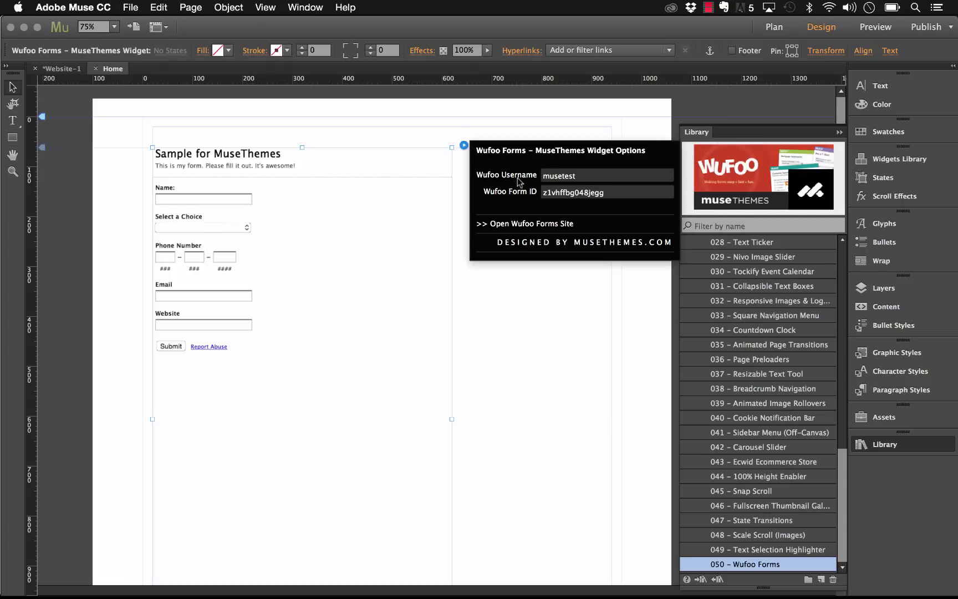
{"action": "left_click", "coordinate": [428, 120]}
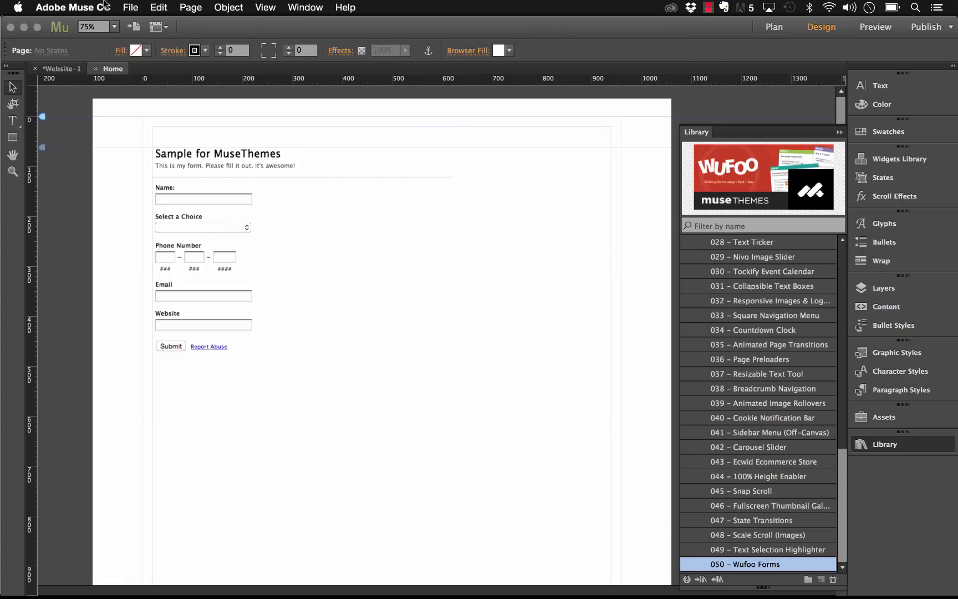
{"action": "left_click", "coordinate": [130, 7]}
{"action": "left_click", "coordinate": [197, 222]}
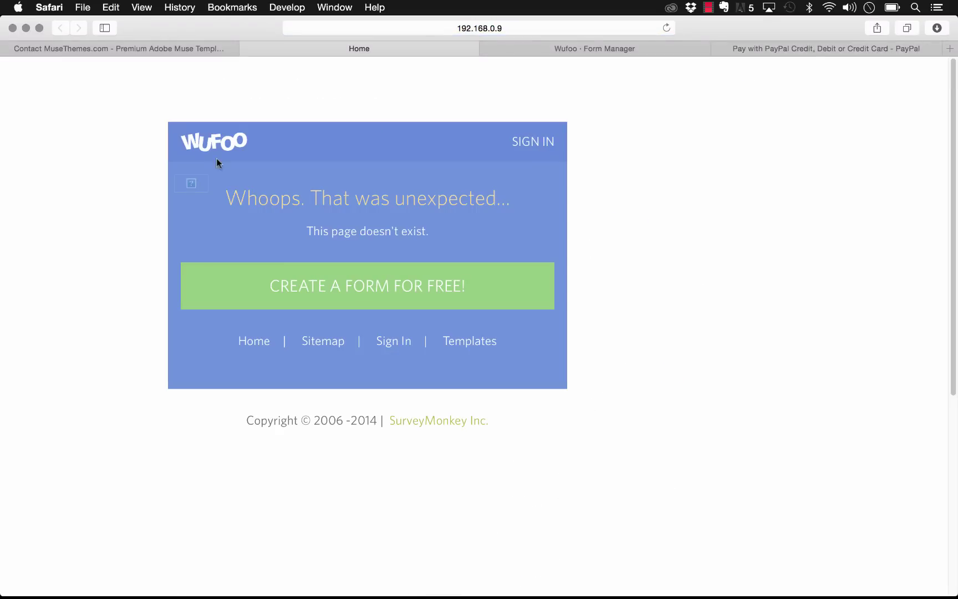
Step: Reload the preview, then select the new form's hash on its Wufoo API Information page and return to Muse
{"action": "left_click", "coordinate": [667, 27]}
{"action": "left_click", "coordinate": [607, 47]}
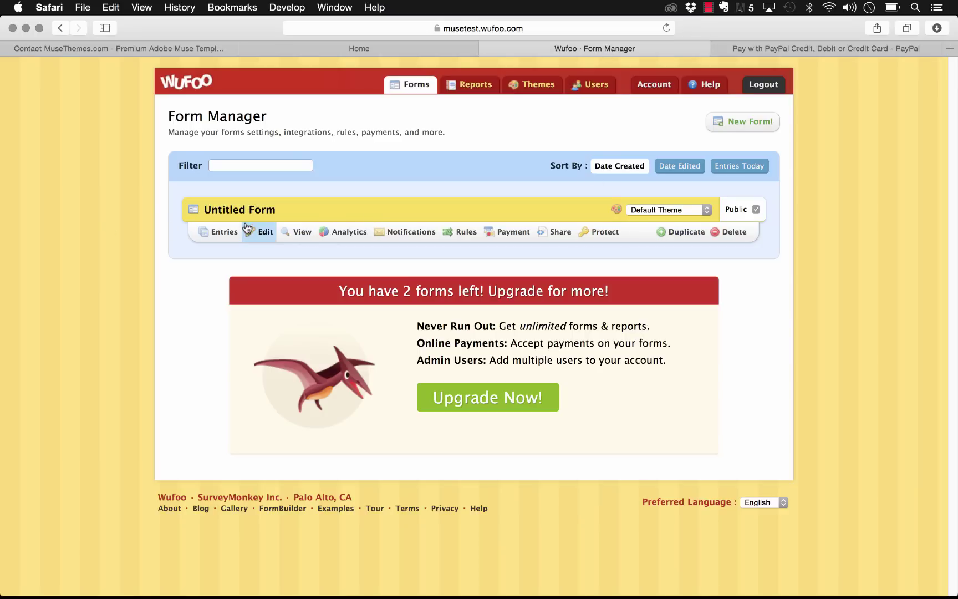
{"action": "left_click", "coordinate": [559, 232]}
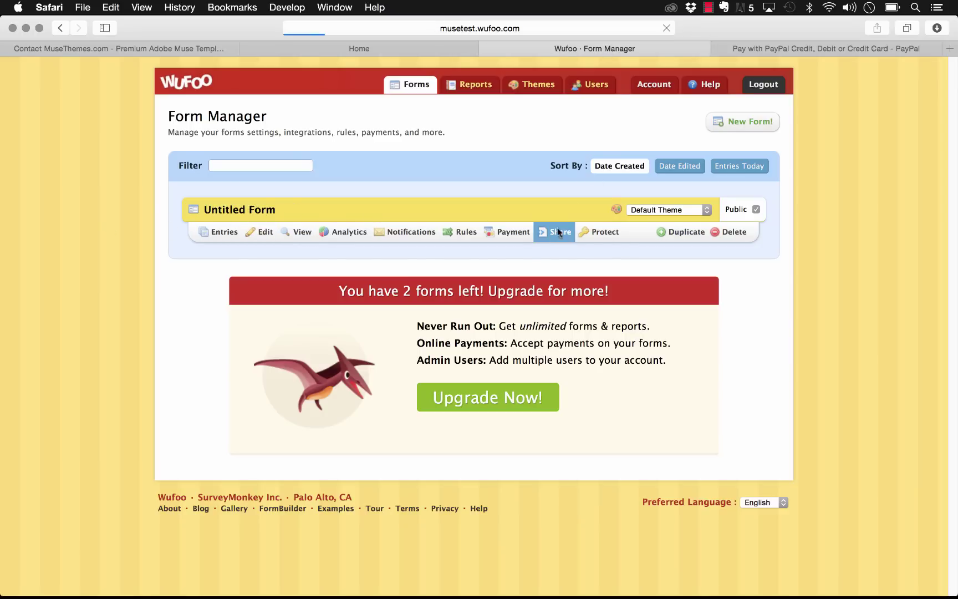
{"action": "left_click", "coordinate": [735, 121]}
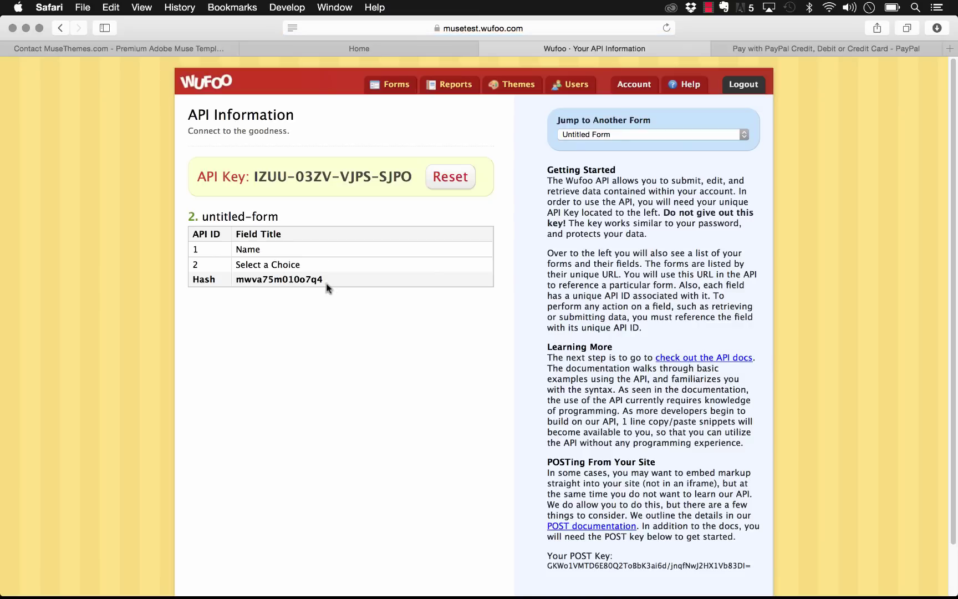
{"action": "left_click_drag", "start_coordinate": [326, 284], "coordinate": [240, 282]}
{"action": "key", "text": "super+c"}
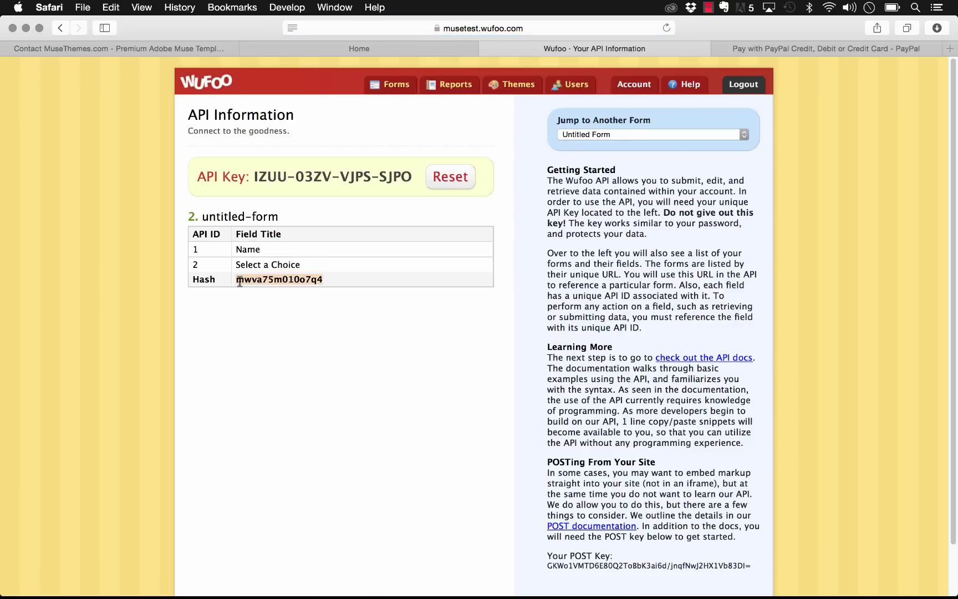
{"action": "left_click", "coordinate": [358, 574]}
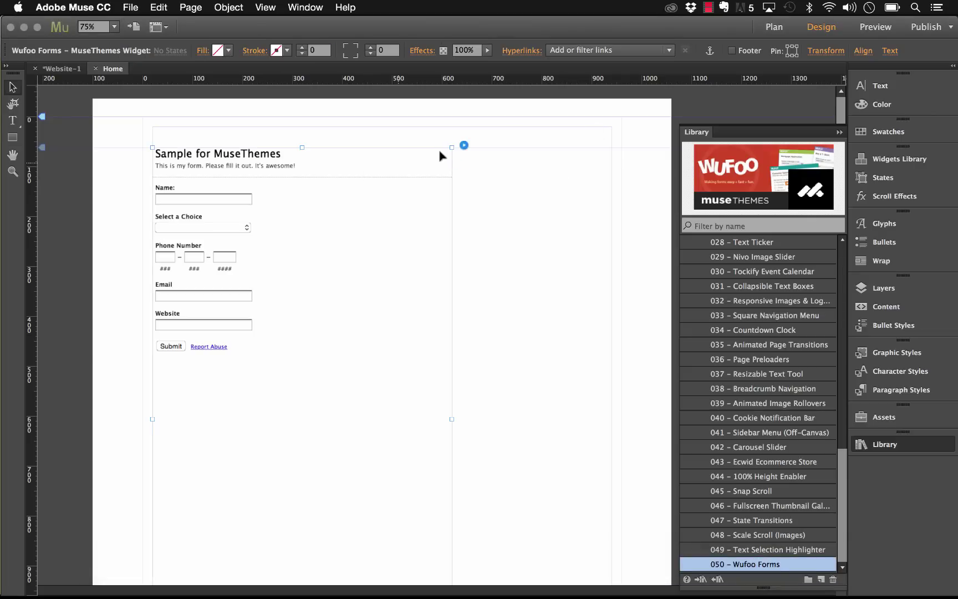
Step: Paste the new form's hash into the Wufoo widget's Form ID so it shows the $10.00 Package 1 total
{"action": "left_click", "coordinate": [465, 144]}
{"action": "double_click", "coordinate": [586, 192]}
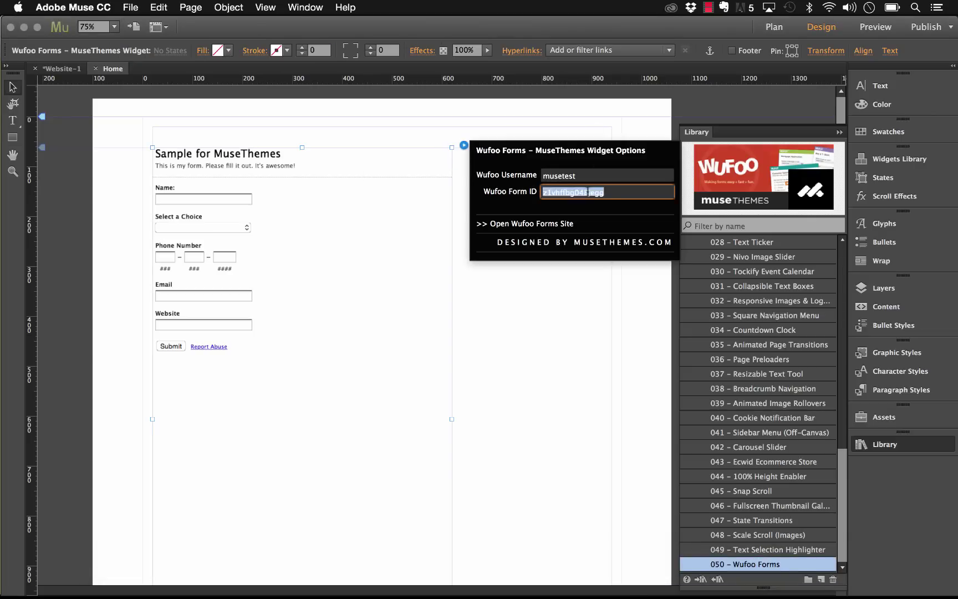
{"action": "left_click", "coordinate": [587, 192]}
{"action": "key", "text": "super+a"}
{"action": "key", "text": "super+v"}
{"action": "key", "text": "Return"}
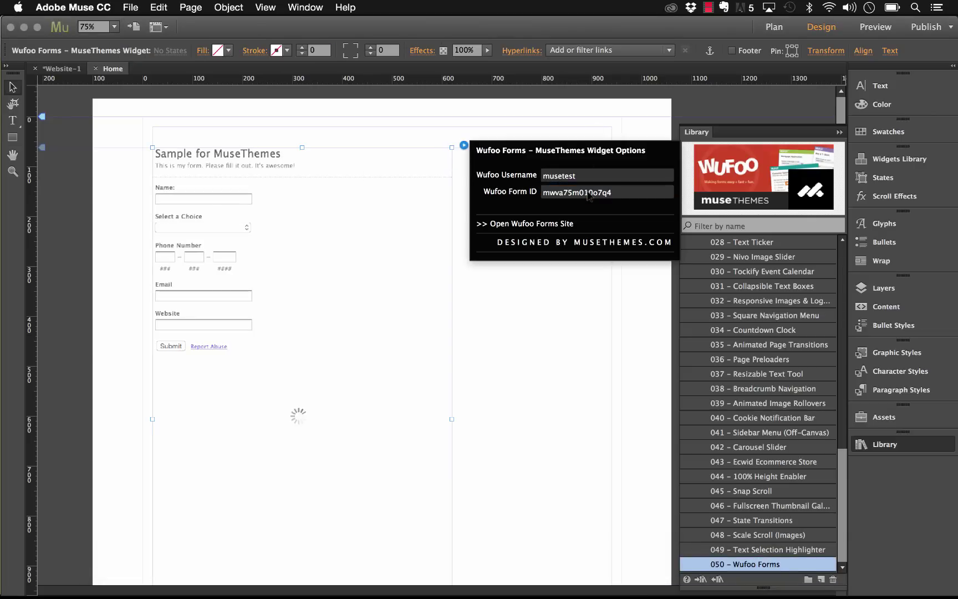
{"action": "left_click", "coordinate": [558, 427]}
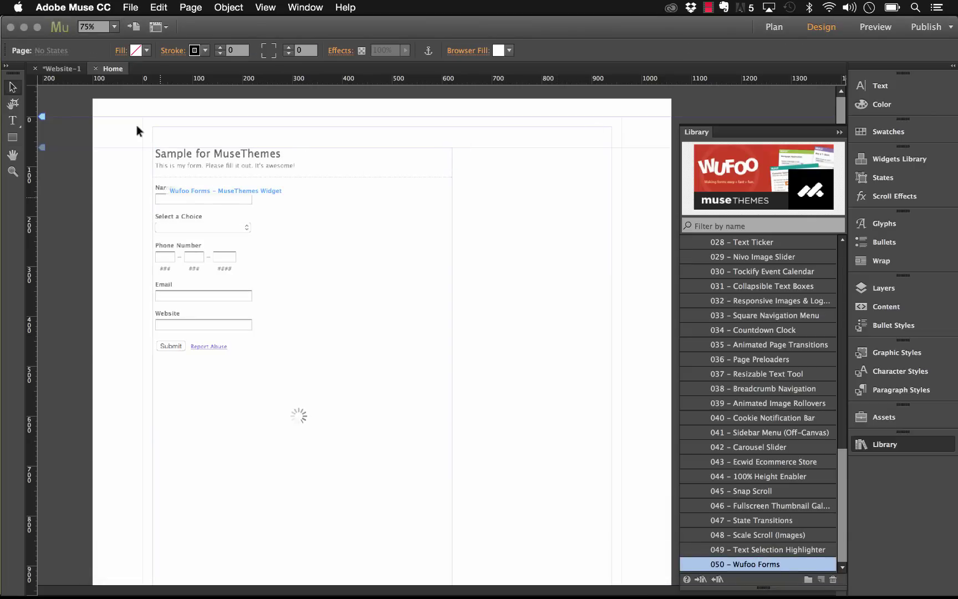
{"action": "left_click", "coordinate": [132, 7]}
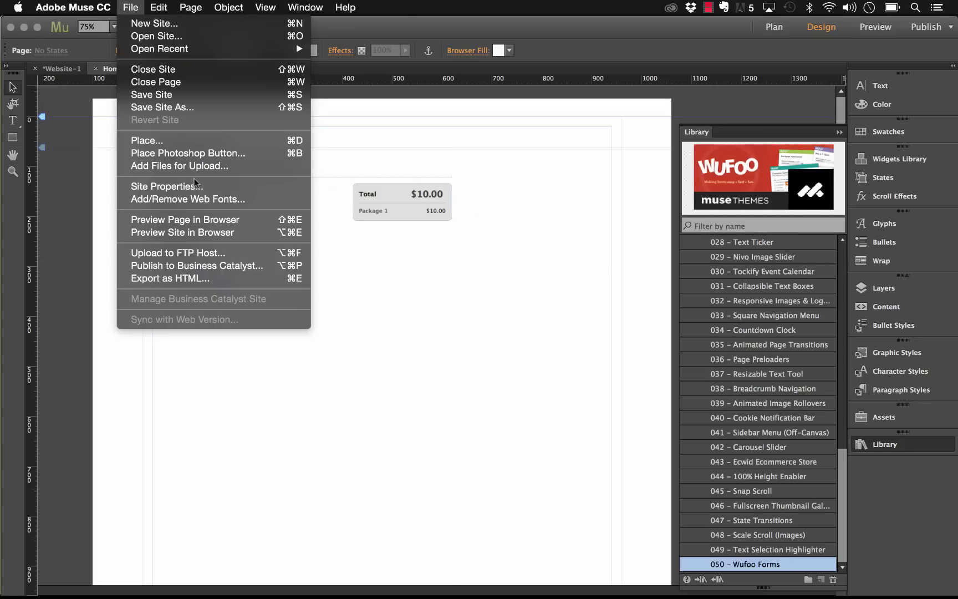
Step: Preview the page in the browser and try the package choices, leaving Package 1 selected
{"action": "left_click", "coordinate": [199, 218]}
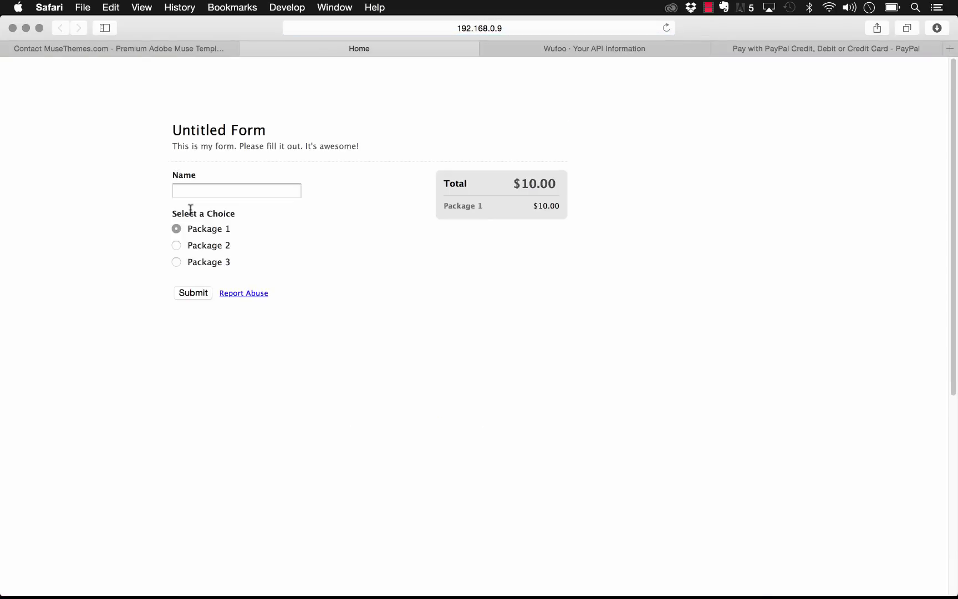
{"action": "left_click", "coordinate": [177, 245]}
{"action": "left_click", "coordinate": [177, 263]}
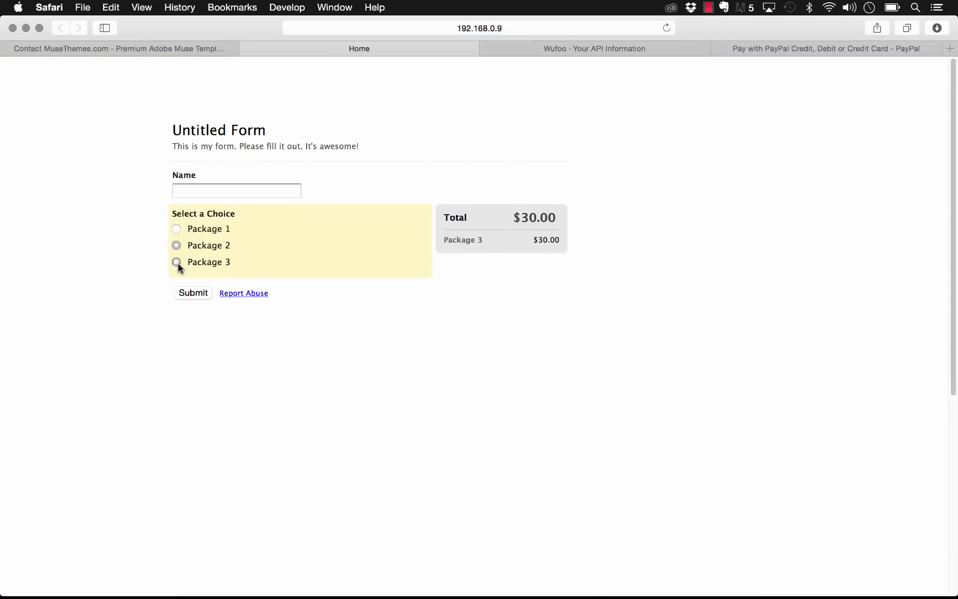
{"action": "left_click", "coordinate": [177, 228]}
Step: Fill in a name and submit the Package 1 order to reach PayPal's $10.00 checkout
{"action": "left_click", "coordinate": [203, 191]}
{"action": "type", "text": "Steve"}
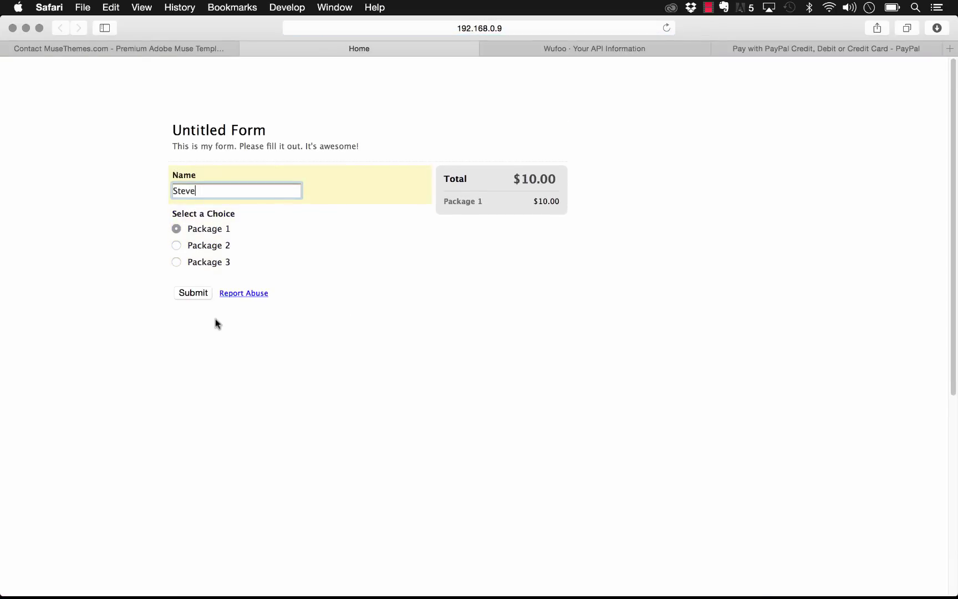
{"action": "left_click", "coordinate": [195, 293]}
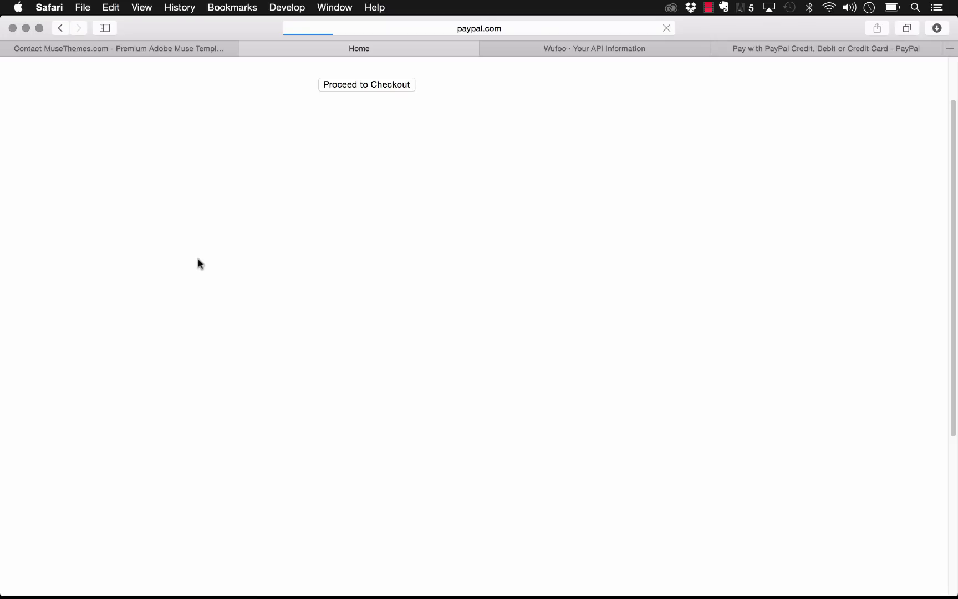
{"action": "scroll", "coordinate": [199, 264], "scroll_direction": "down", "scroll_amount": 3}
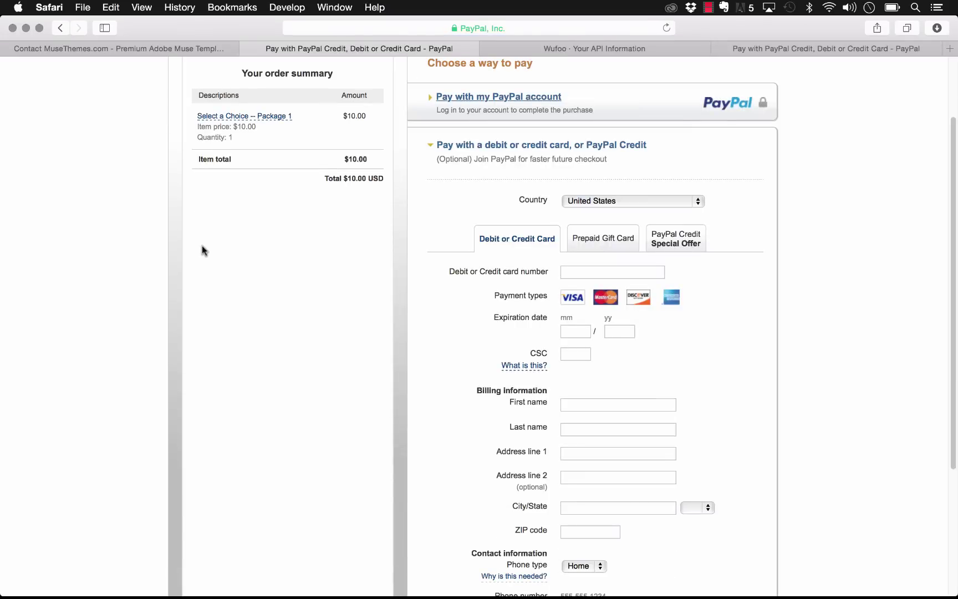